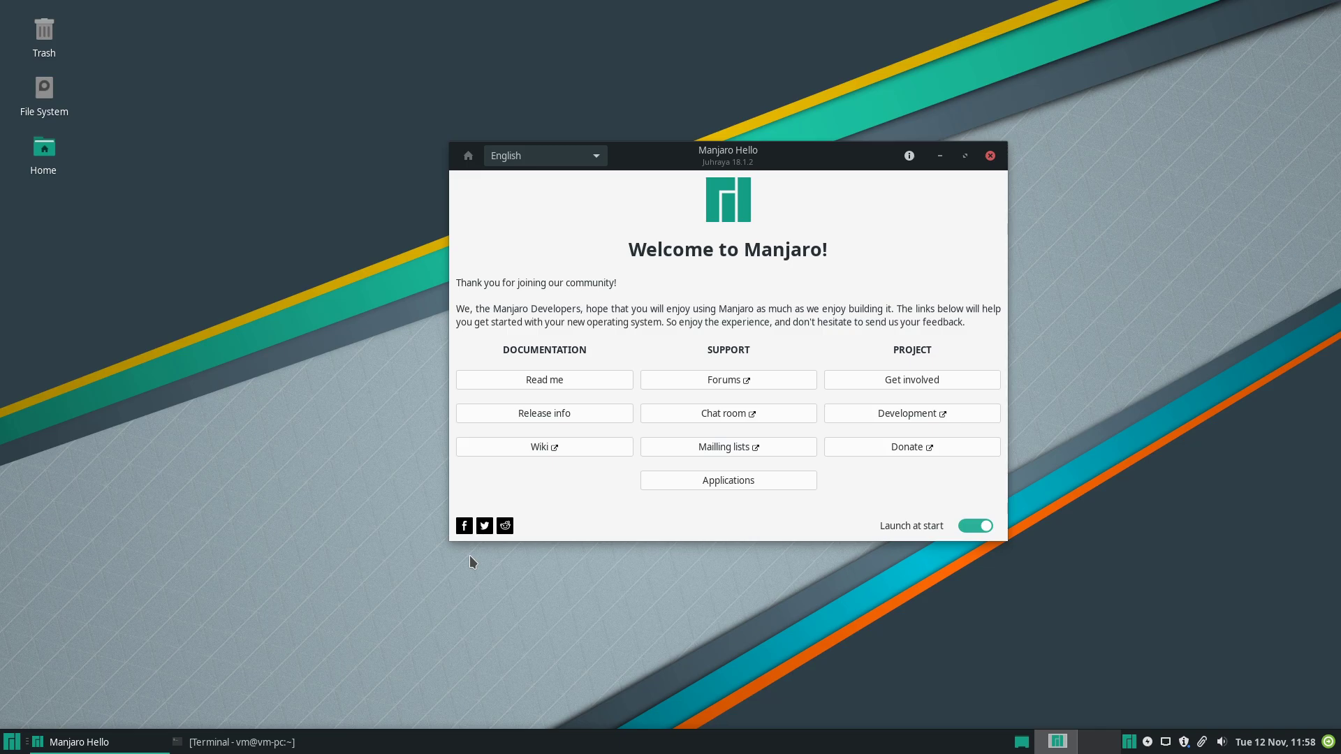
As root, run pacman -Syu and confirm installing the upgraded packages
click(255, 742)
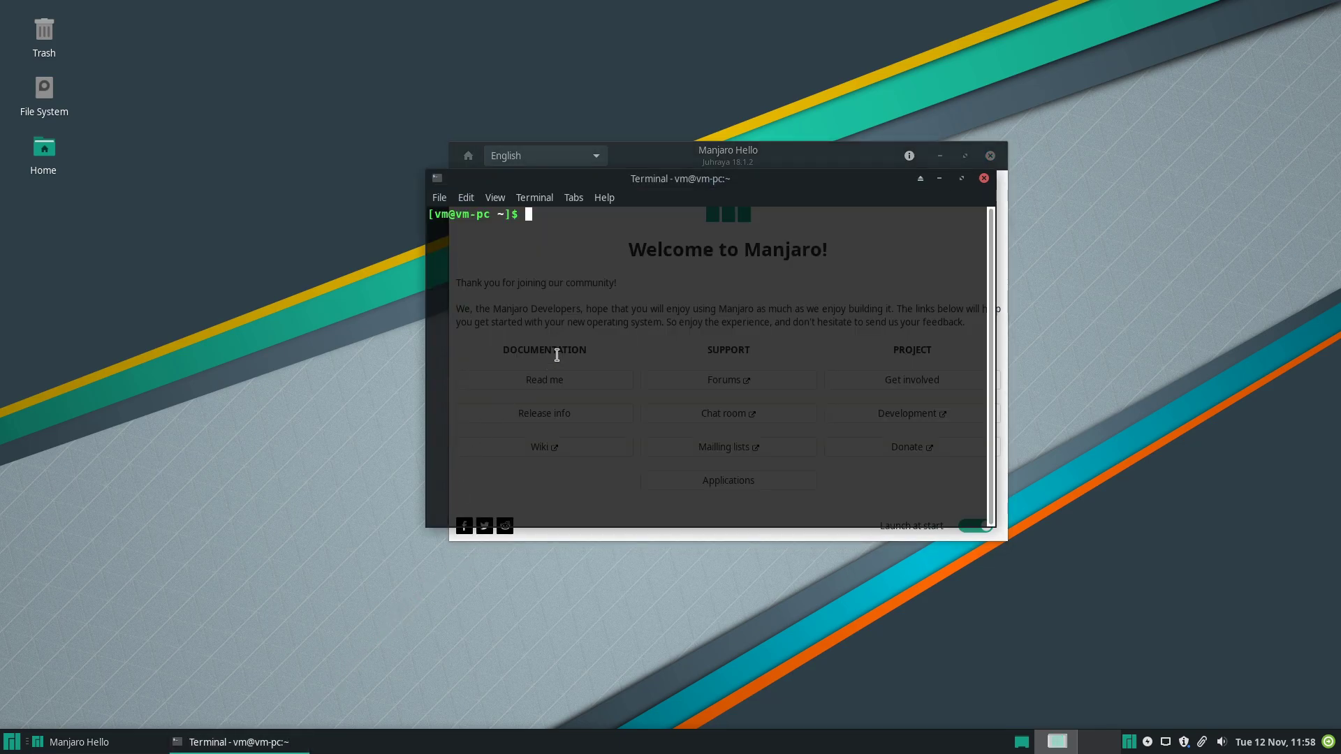
text(su)
key(Return)
key(Return)
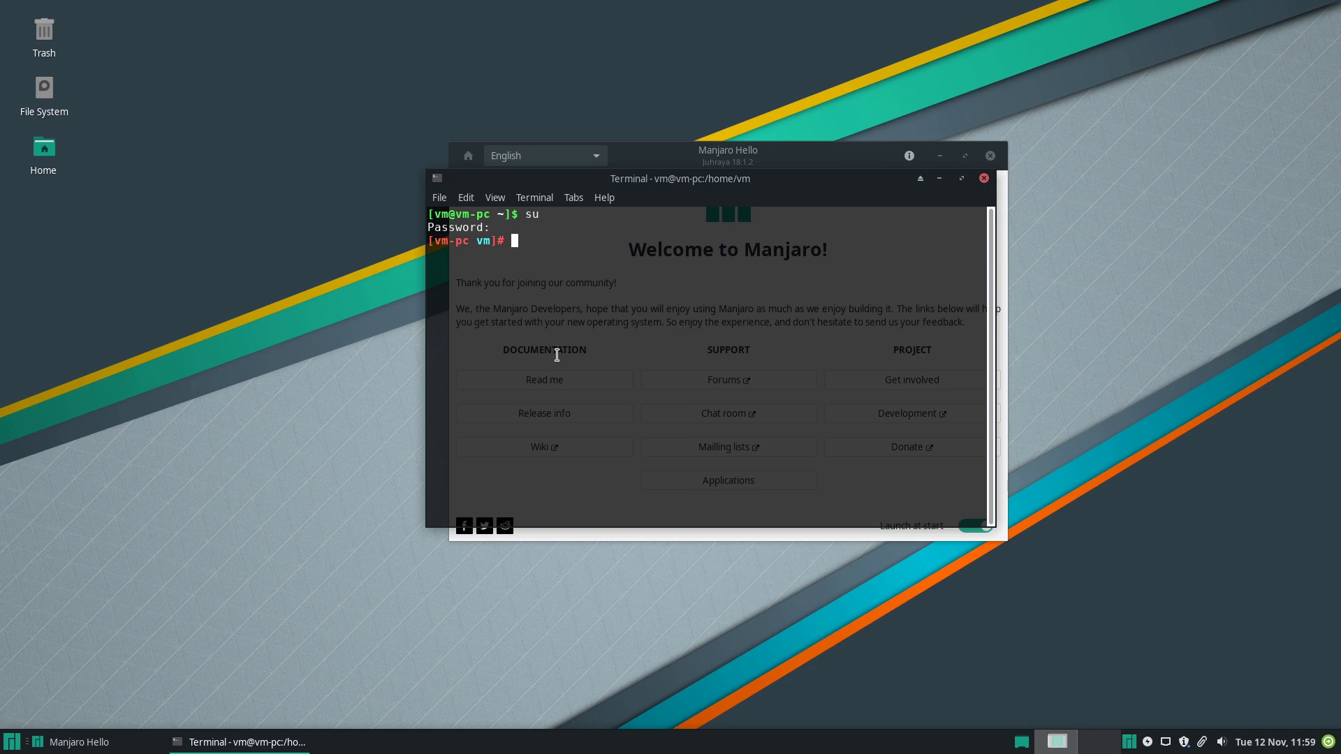
text(pacman -Syu)
key(Return)
text(y)
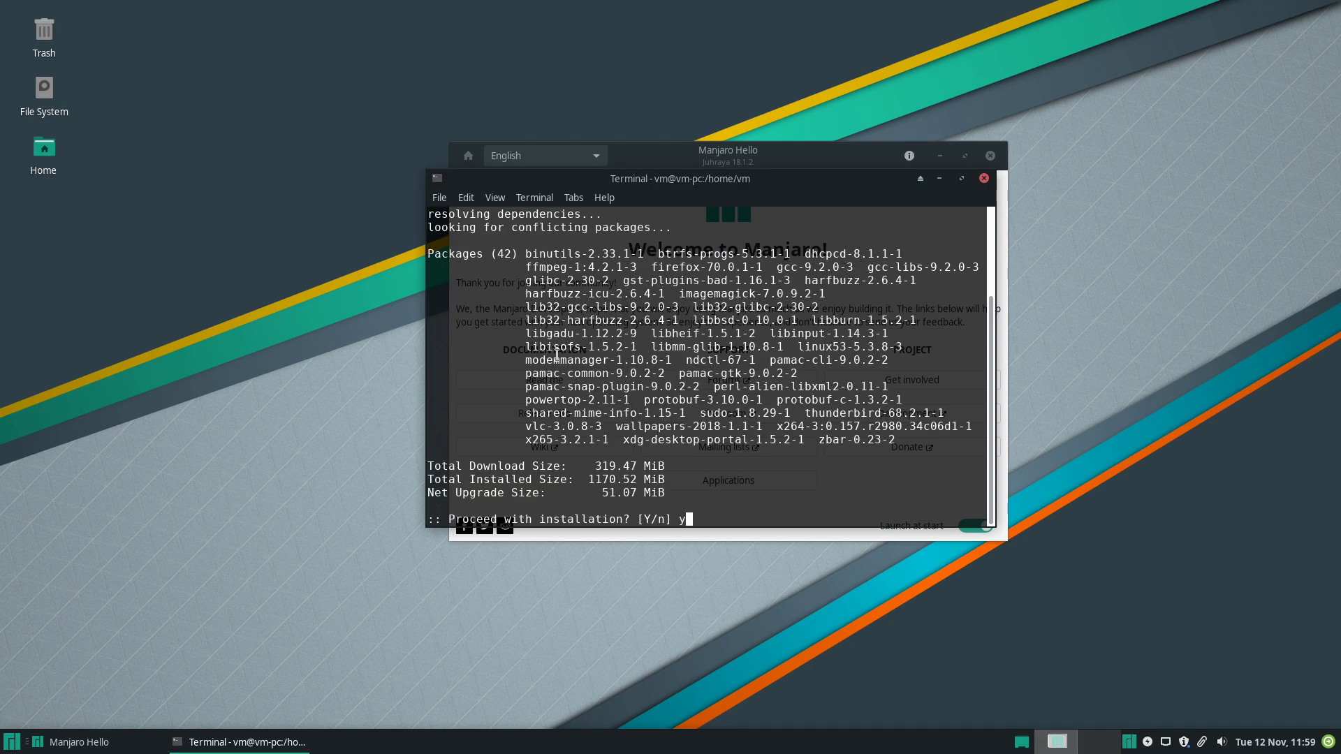
key(Return)
Reboot the machine once the 42-package upgrade has finished
key(Left)
key(Left)
key(Left)
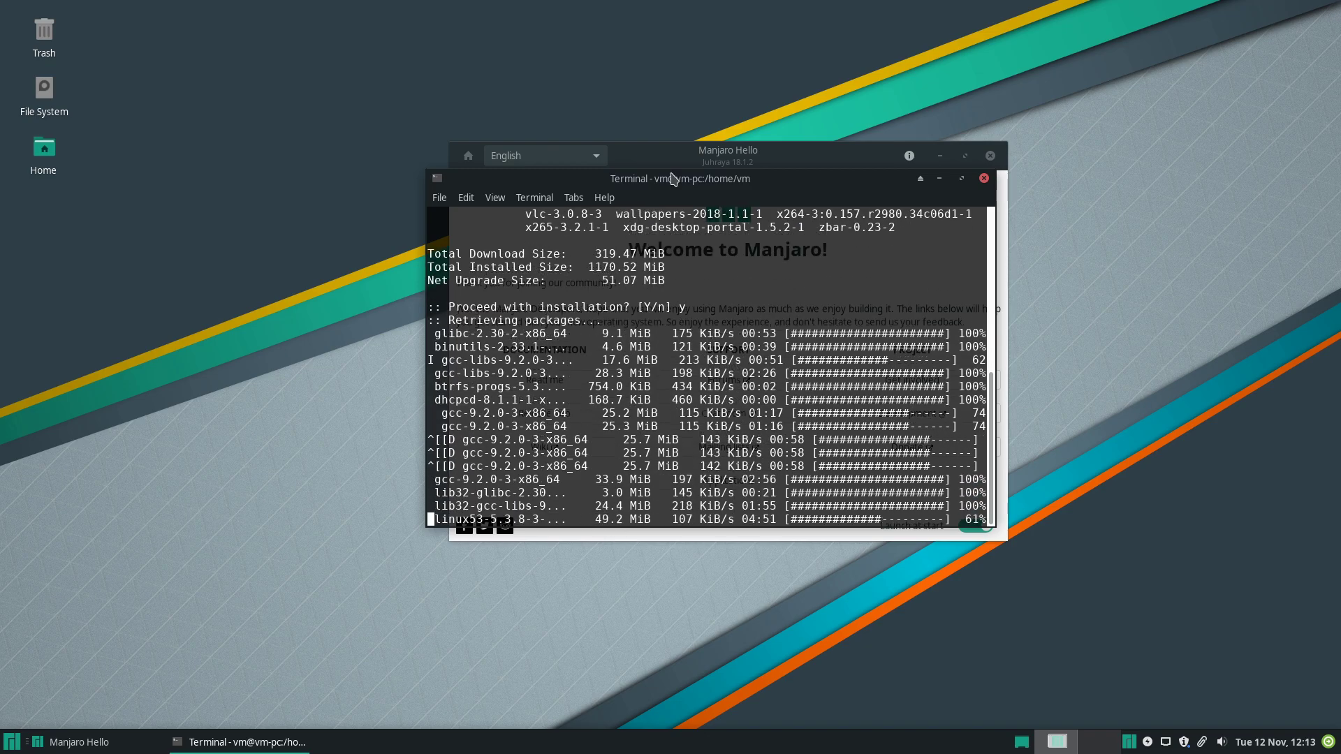
text(UPDATE)
key(Home)
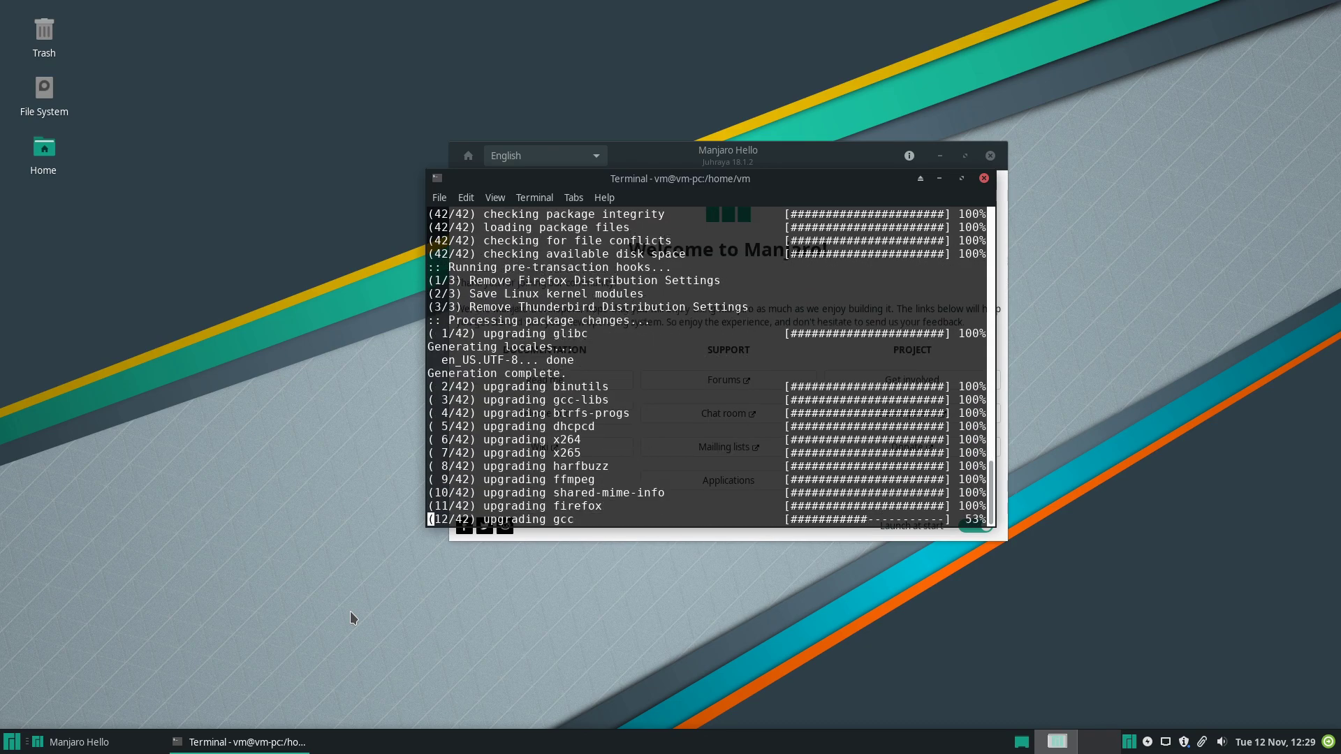
text(reb)
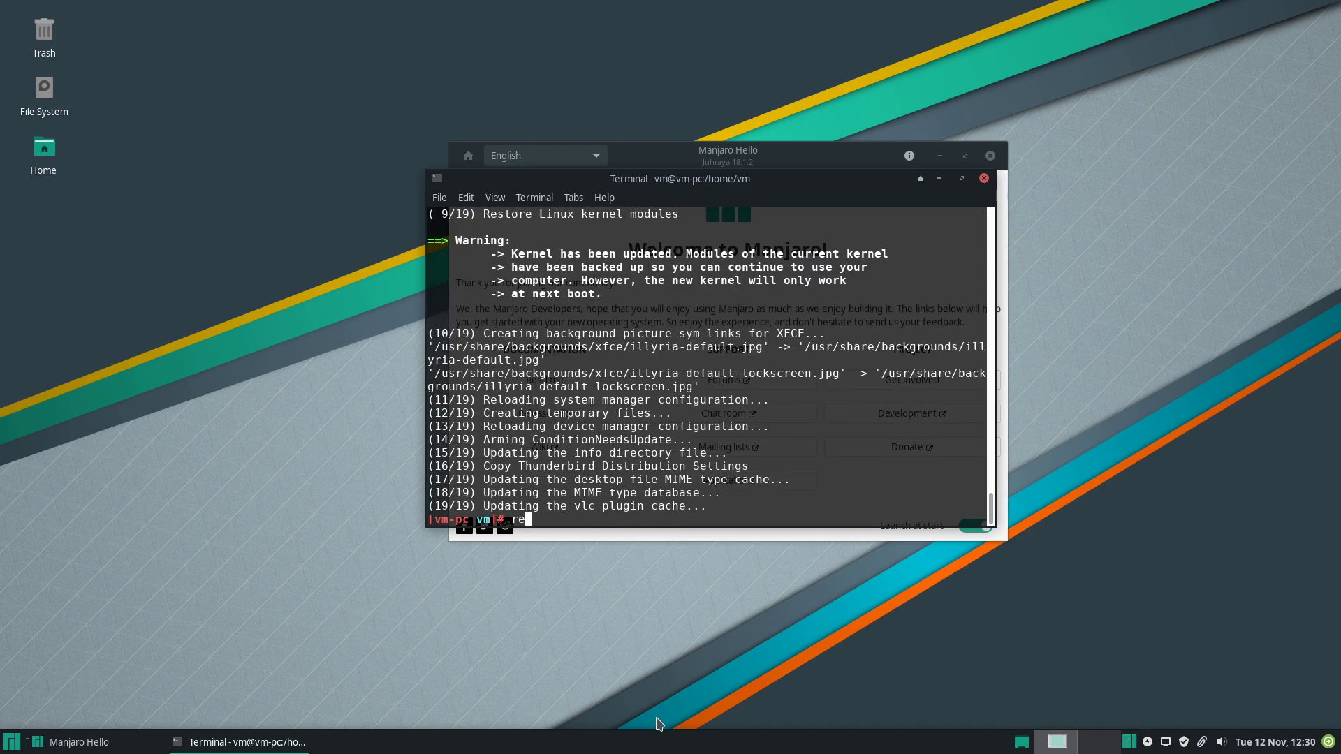
text(oot)
key(Return)
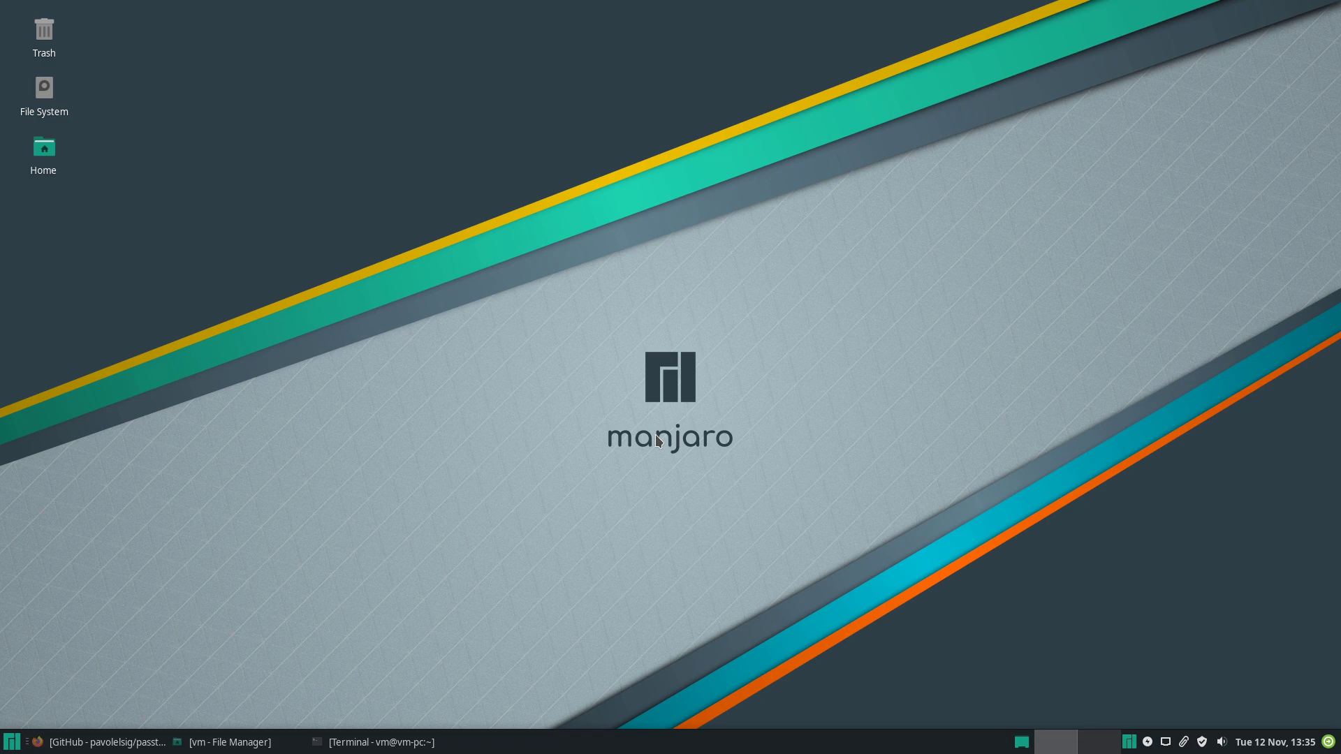
Download the repository as passthrough_helper_manjaro-master.zip and save it to disk
click(117, 746)
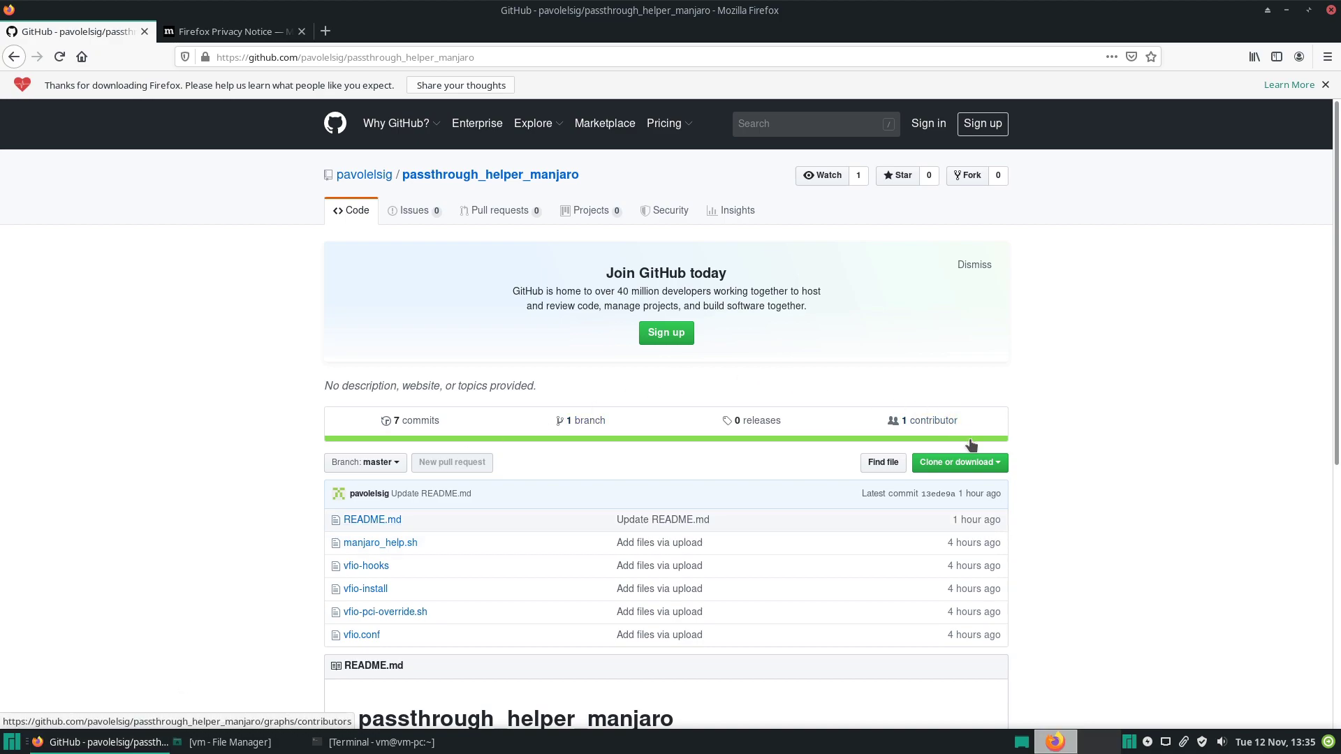
click(1000, 463)
click(914, 577)
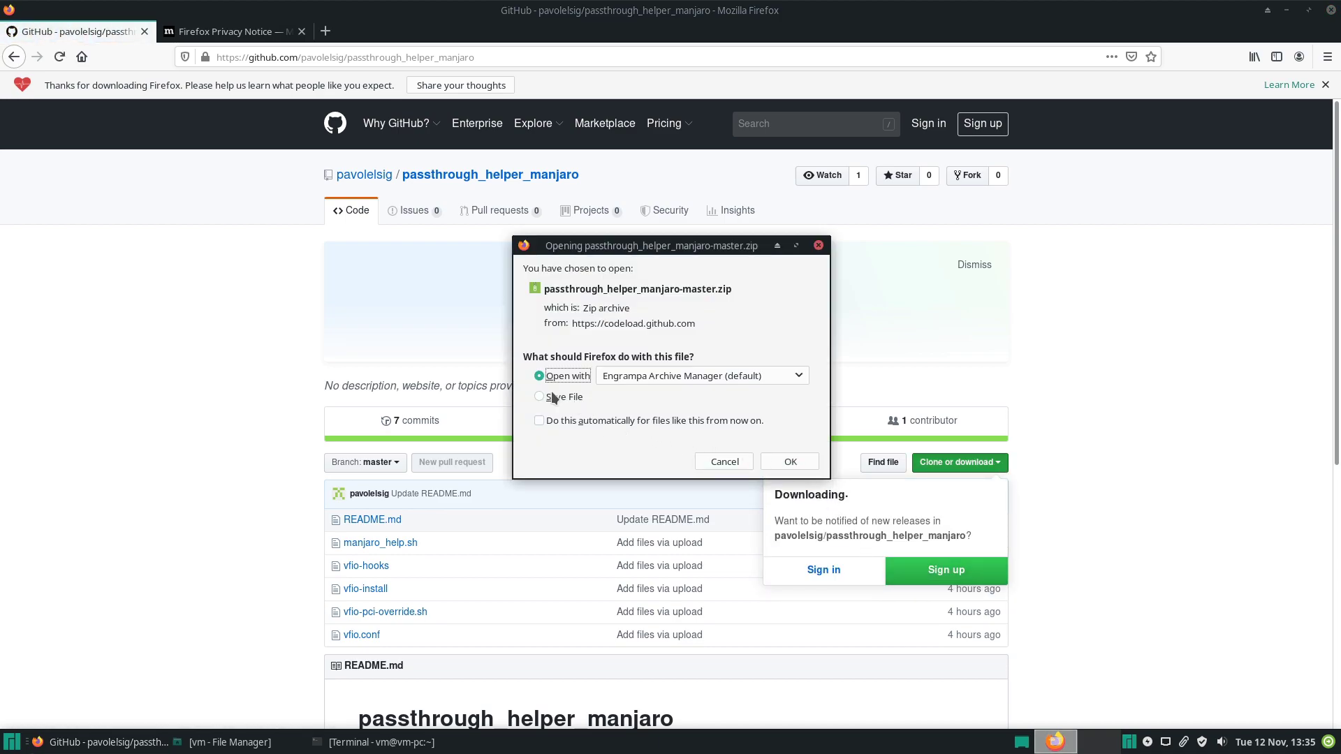
click(552, 396)
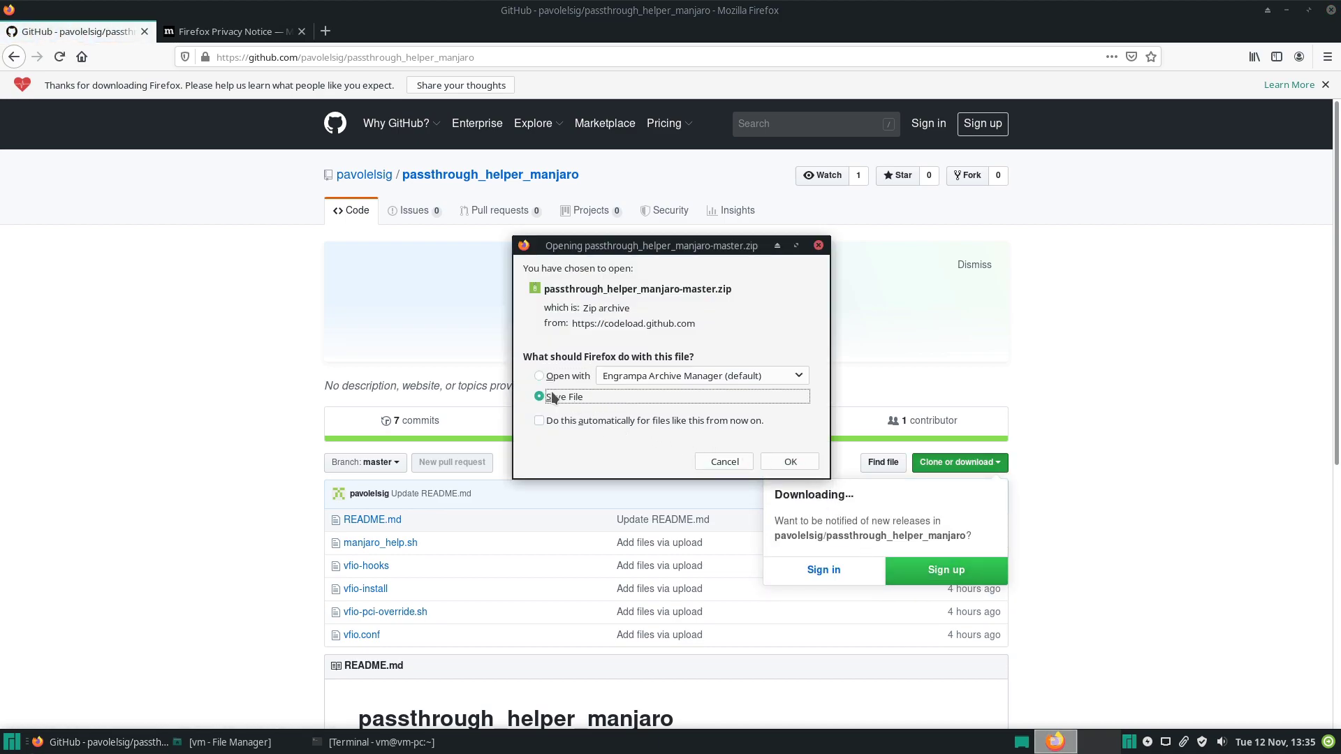
click(790, 462)
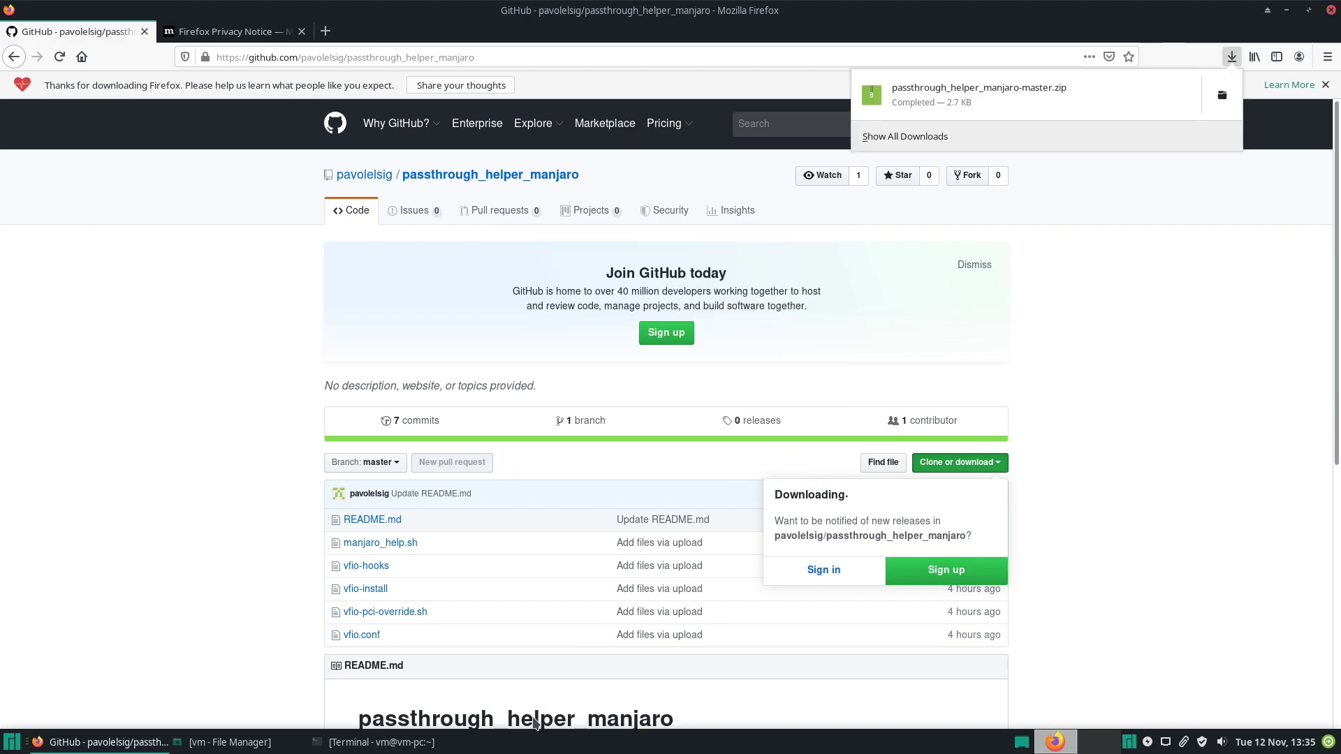
Extract the zip in Downloads into passthrough_helper_manjaro-master (2), then minimize Thunar
click(212, 744)
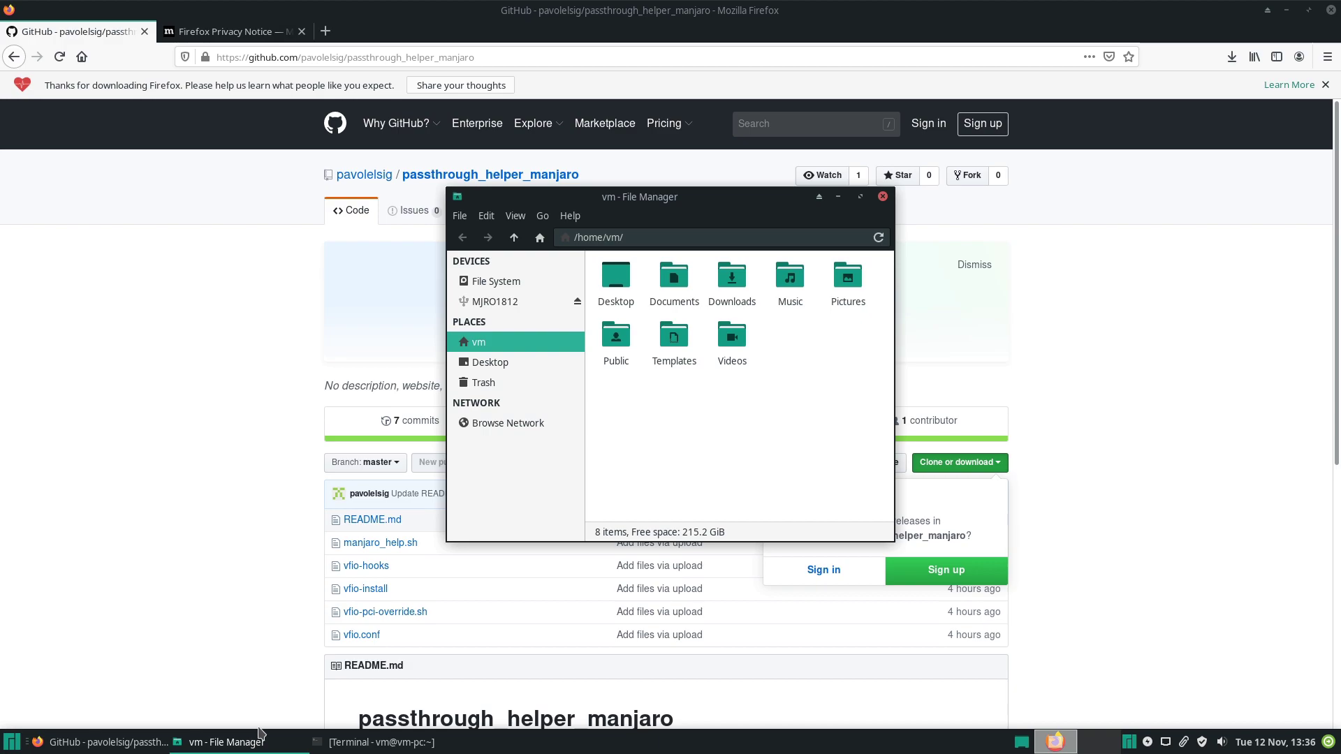
double_click(731, 278)
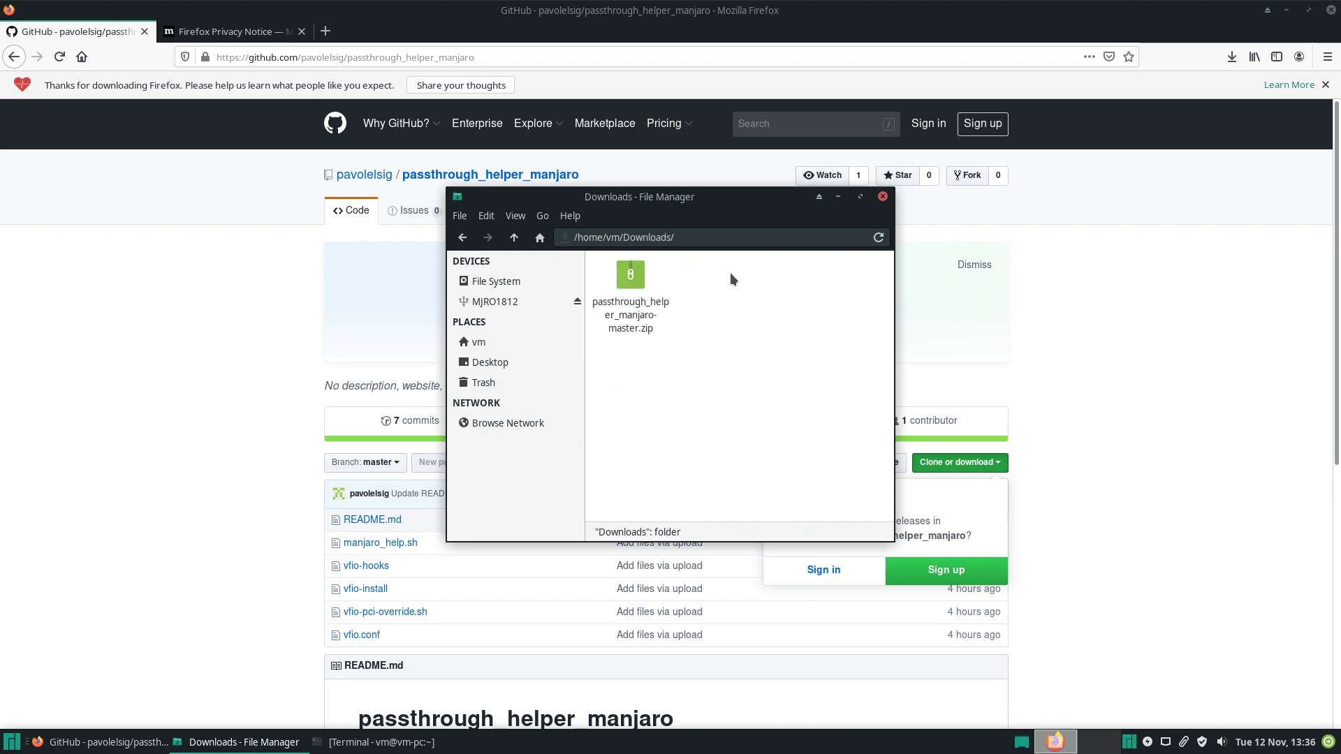
right_click(624, 278)
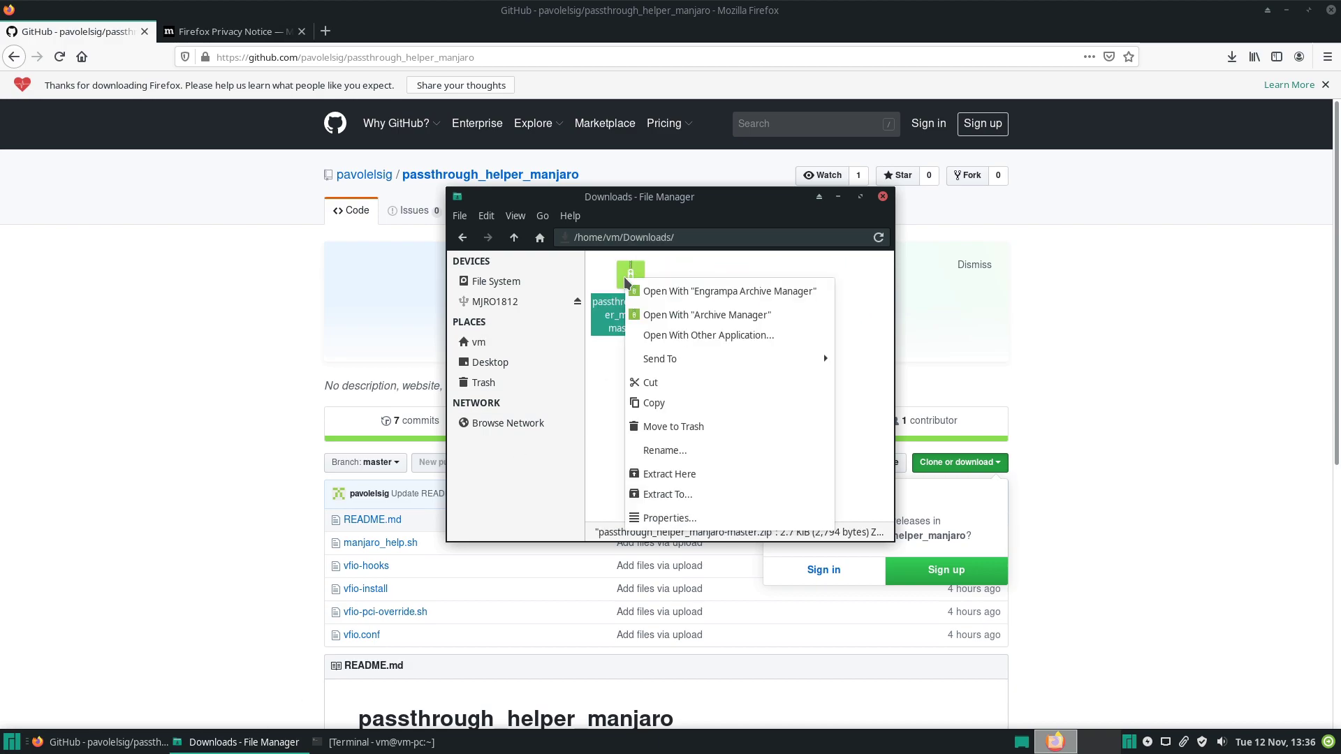
click(685, 478)
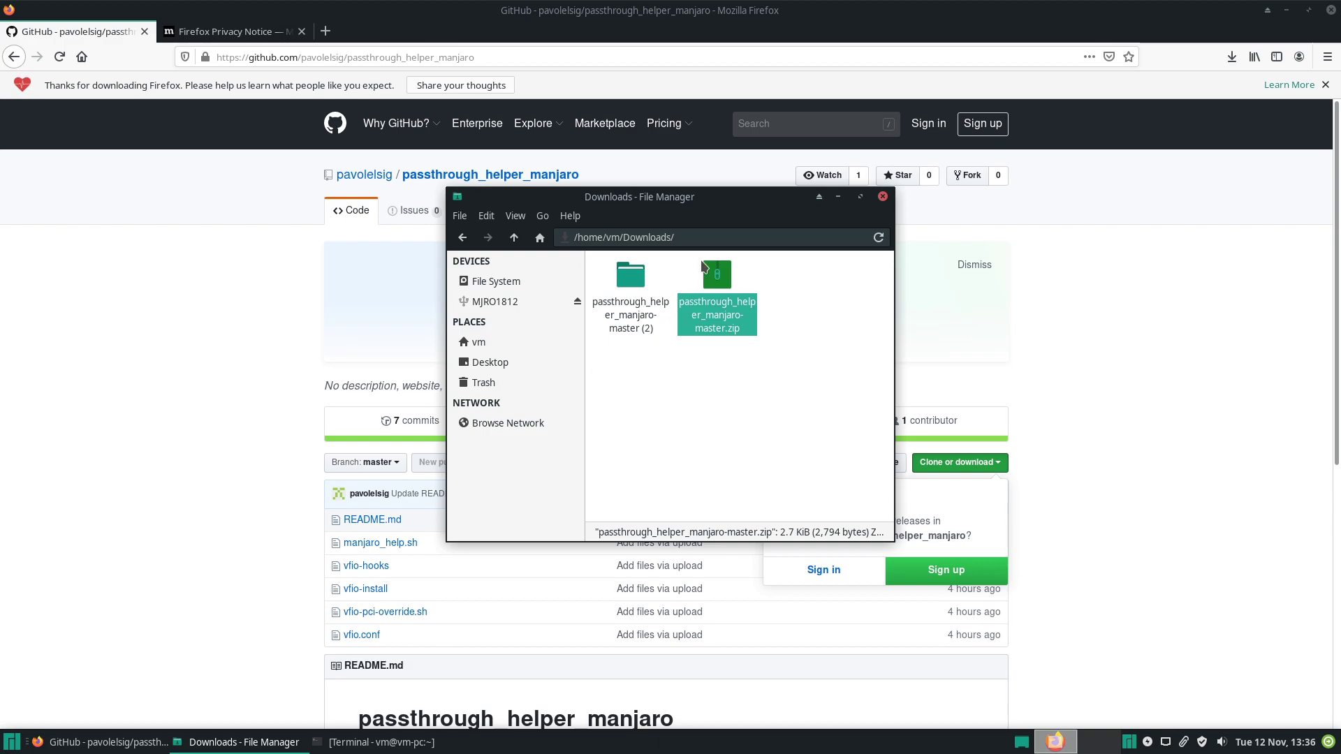
click(838, 196)
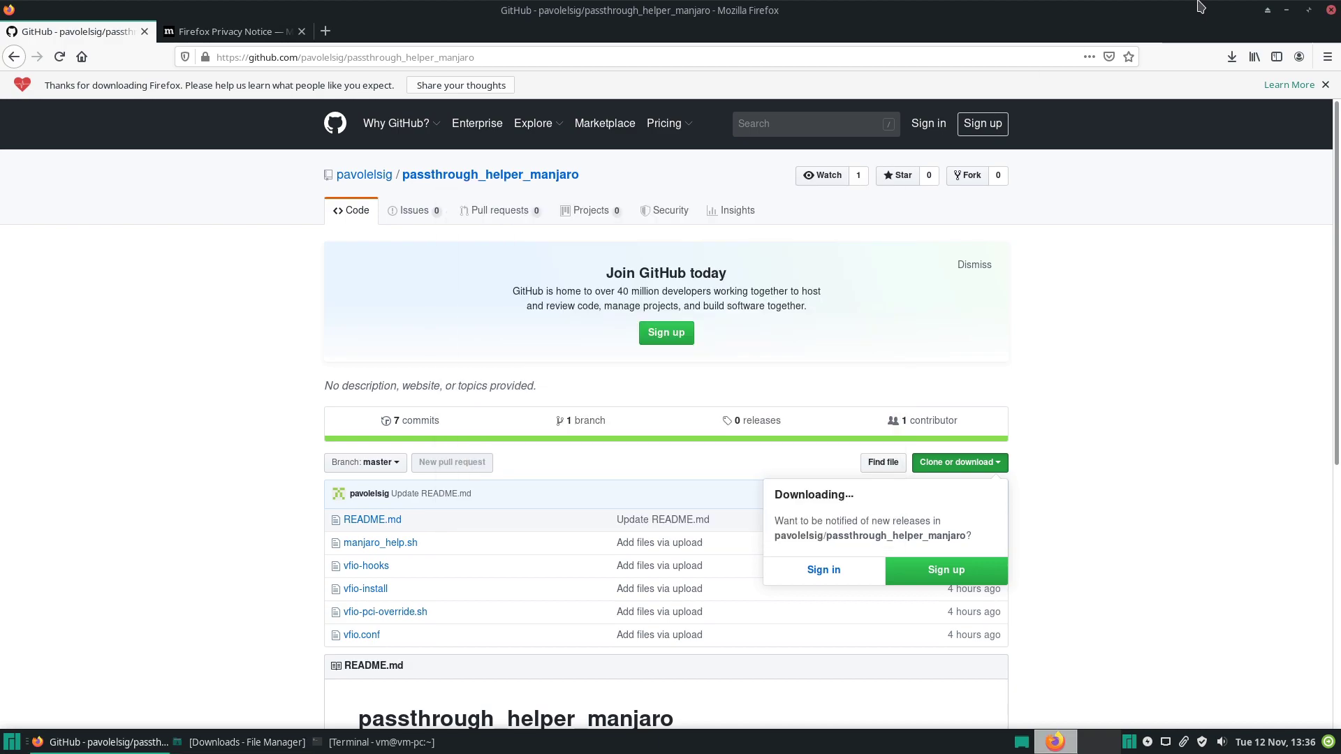
In a root shell, change into Downloads/passthrough_helper_manjaro-master
click(1289, 10)
click(427, 742)
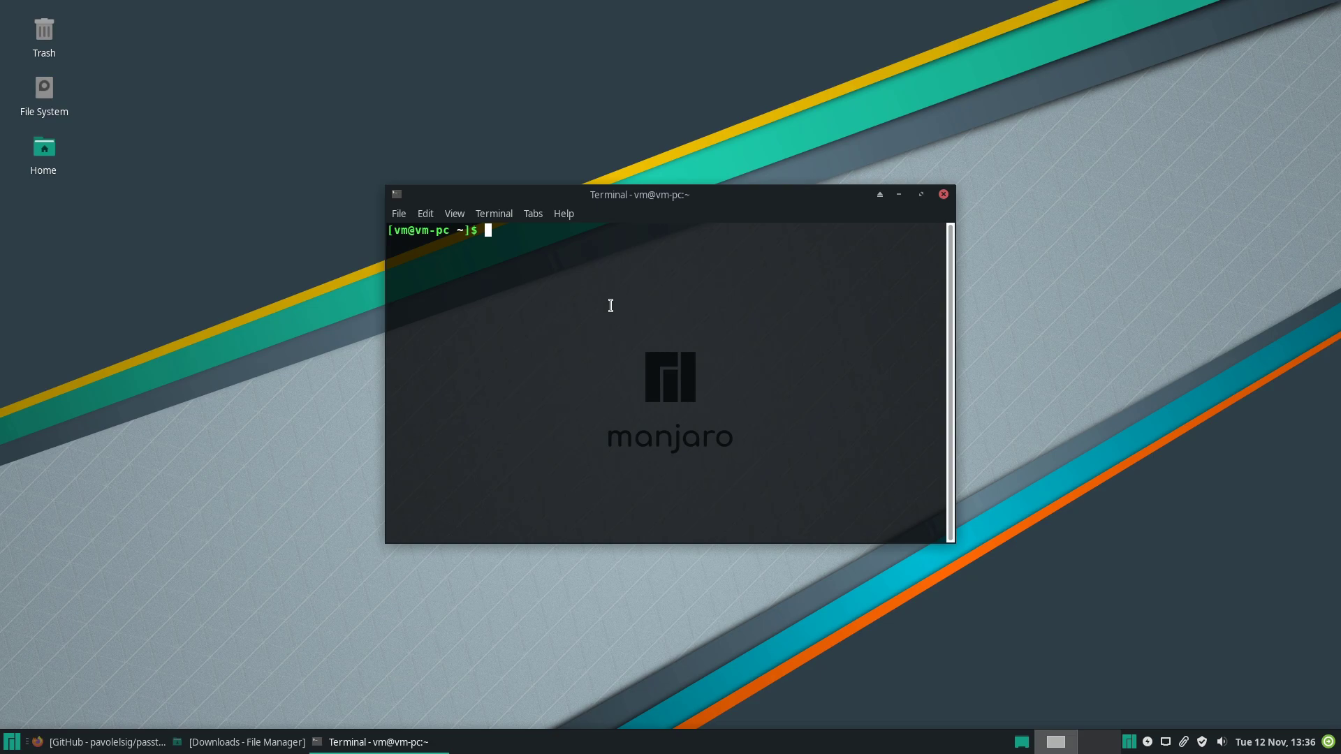
text(su)
key(Return)
key(Return)
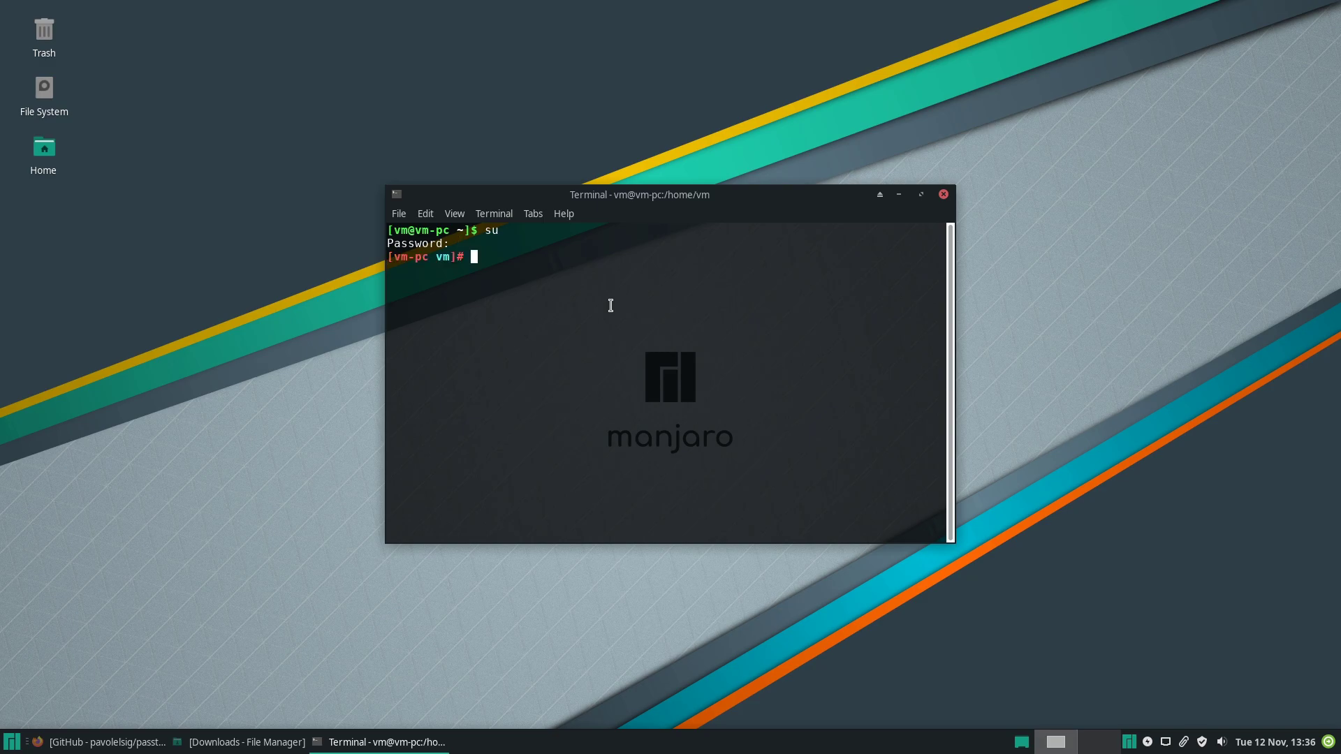
text(cd Downloads/pass)
key(Tab)
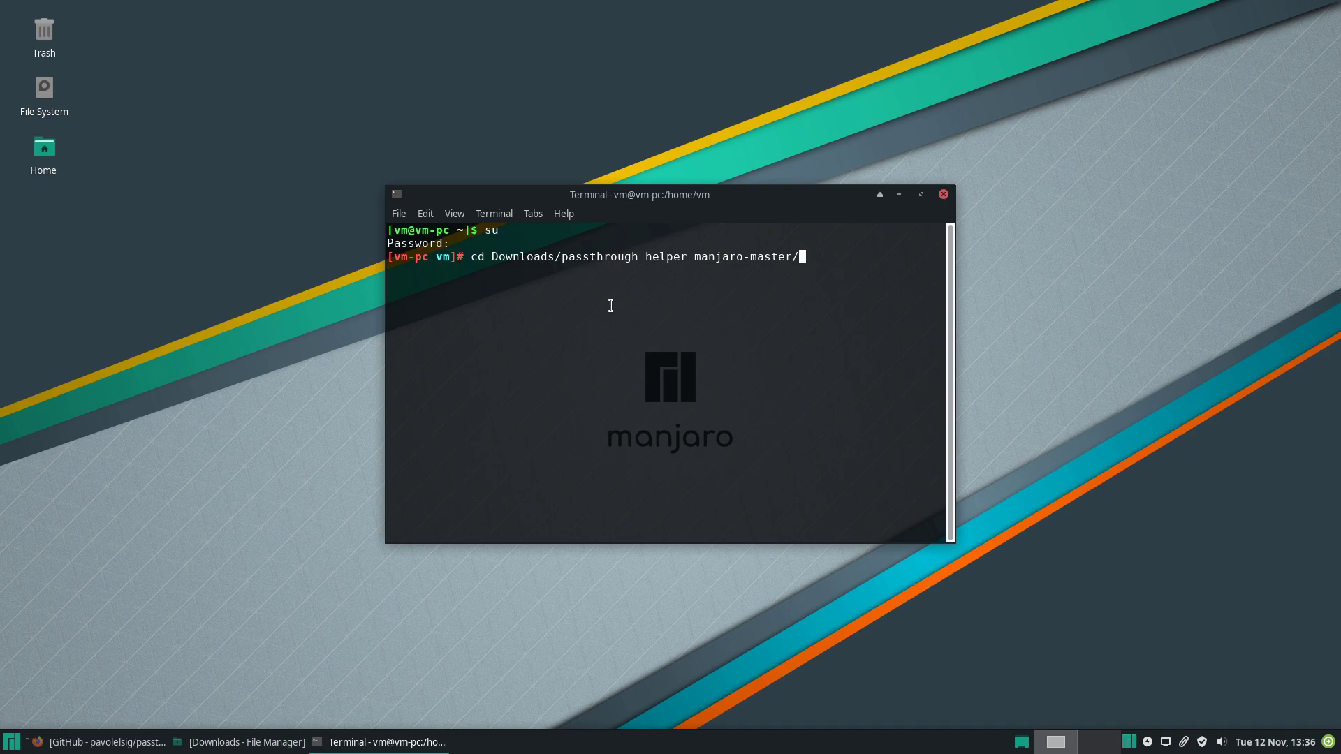
key(Return)
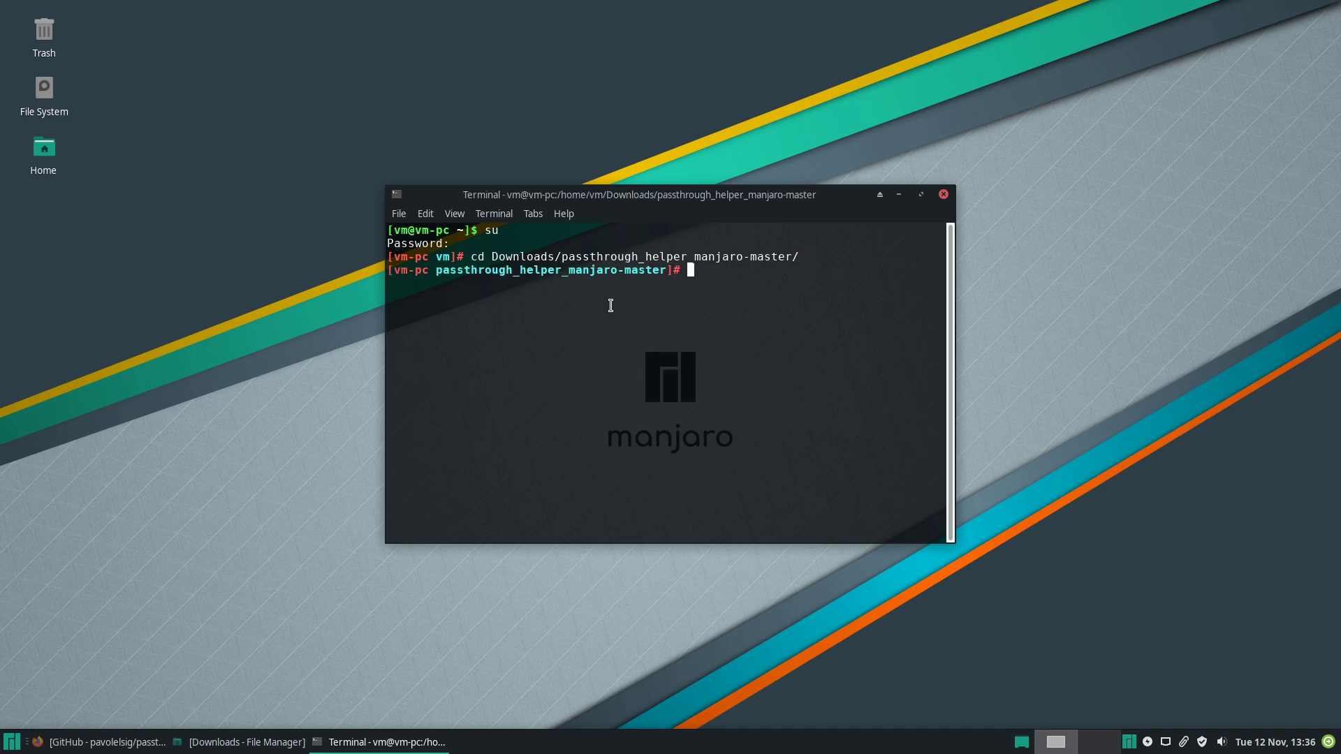
List the folder, make manjaro_help.sh executable with chmod +x, and enter ./manjaro_help.sh
text(ls)
key(Return)
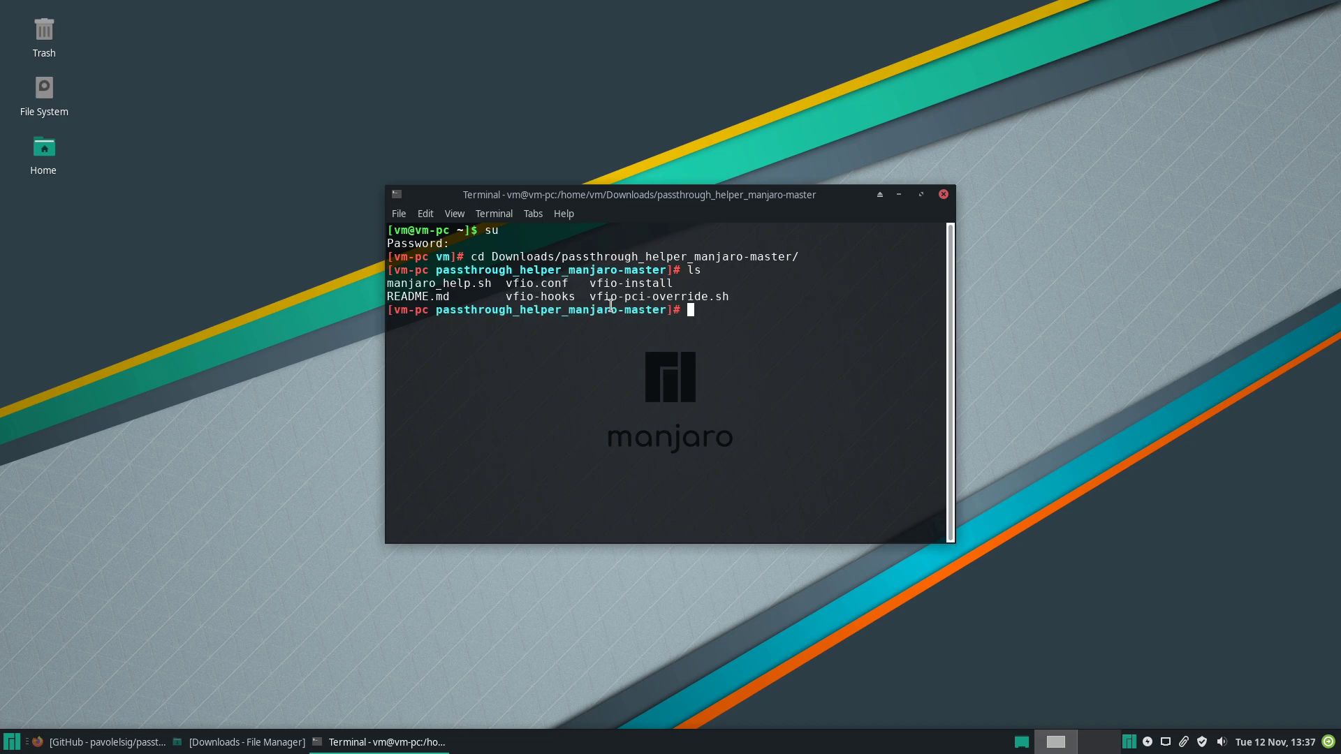
text(chmod +x ma)
key(Tab)
key(Return)
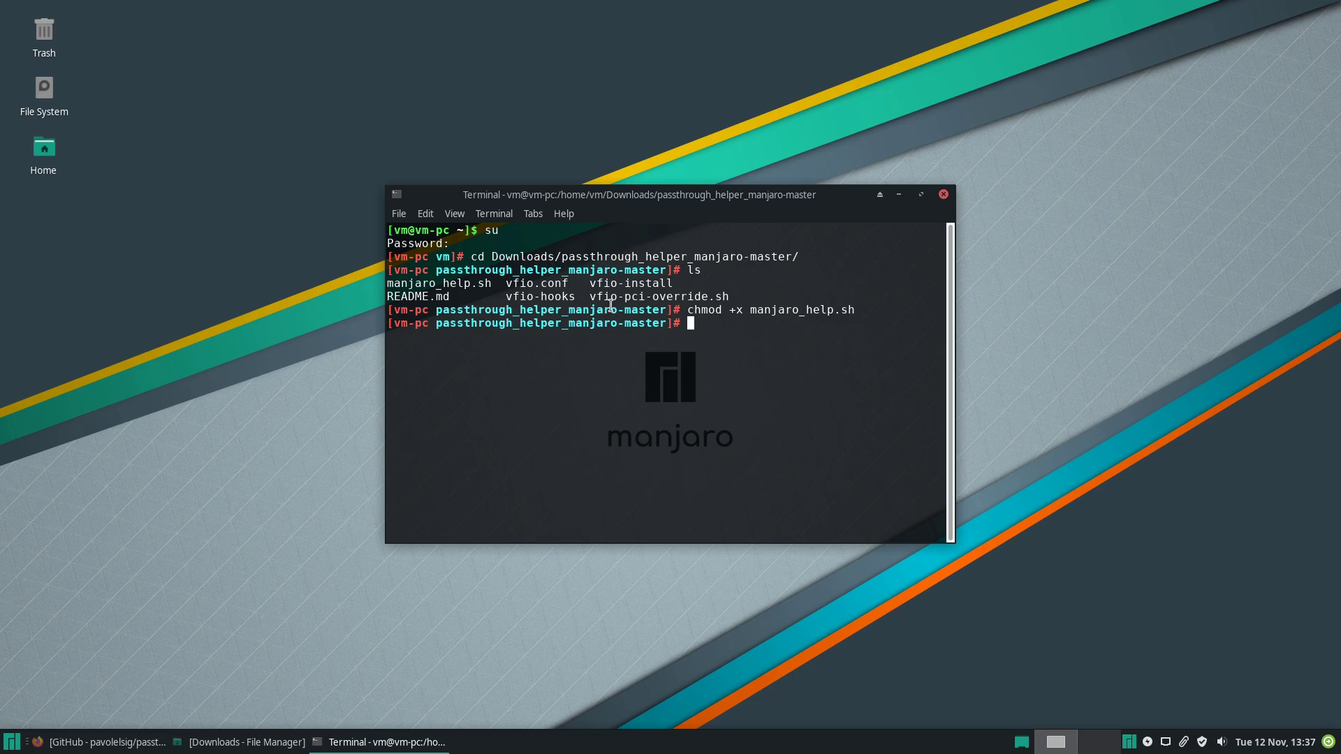
text(./ma)
key(Tab)
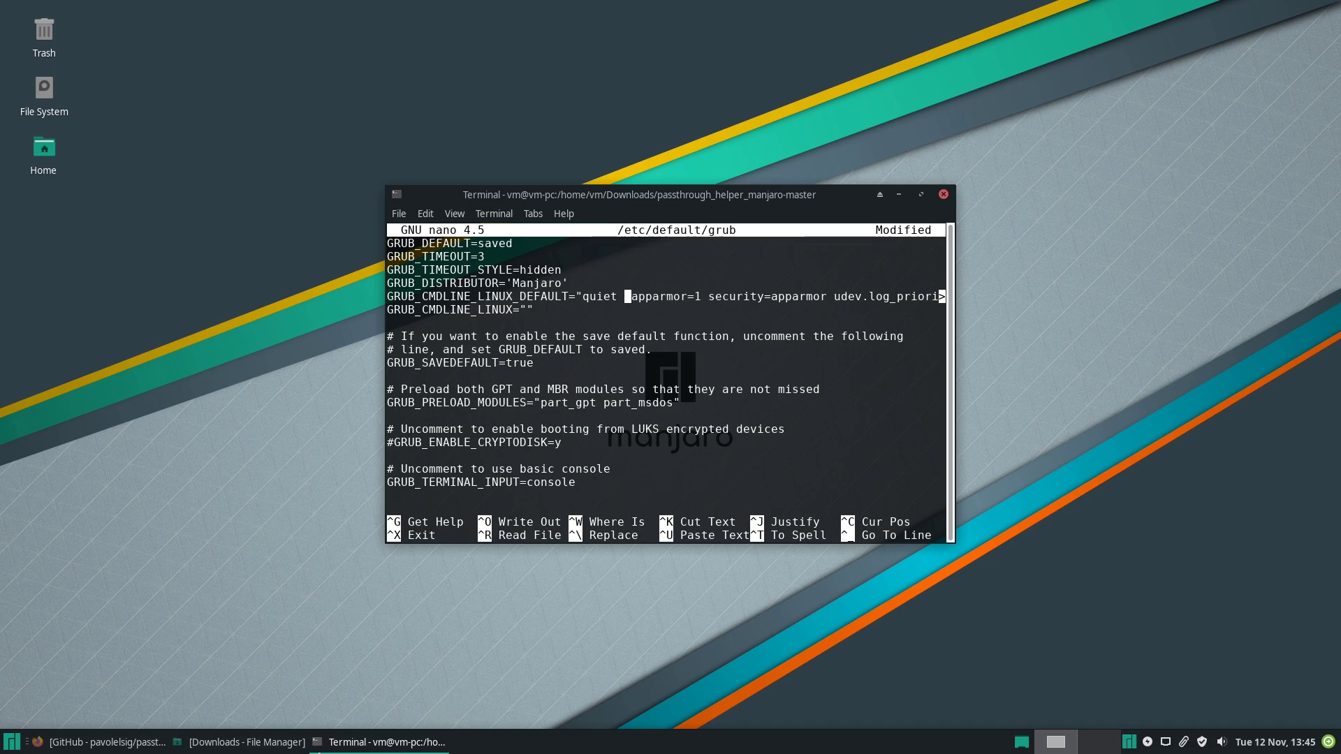
Add amd_iommu=on rd.driver.pre=vfio-pci kvm.ignore_msrs=1 to GRUB_CMDLINE_LINUX_DEFAULT, save and exit nano
click(95, 743)
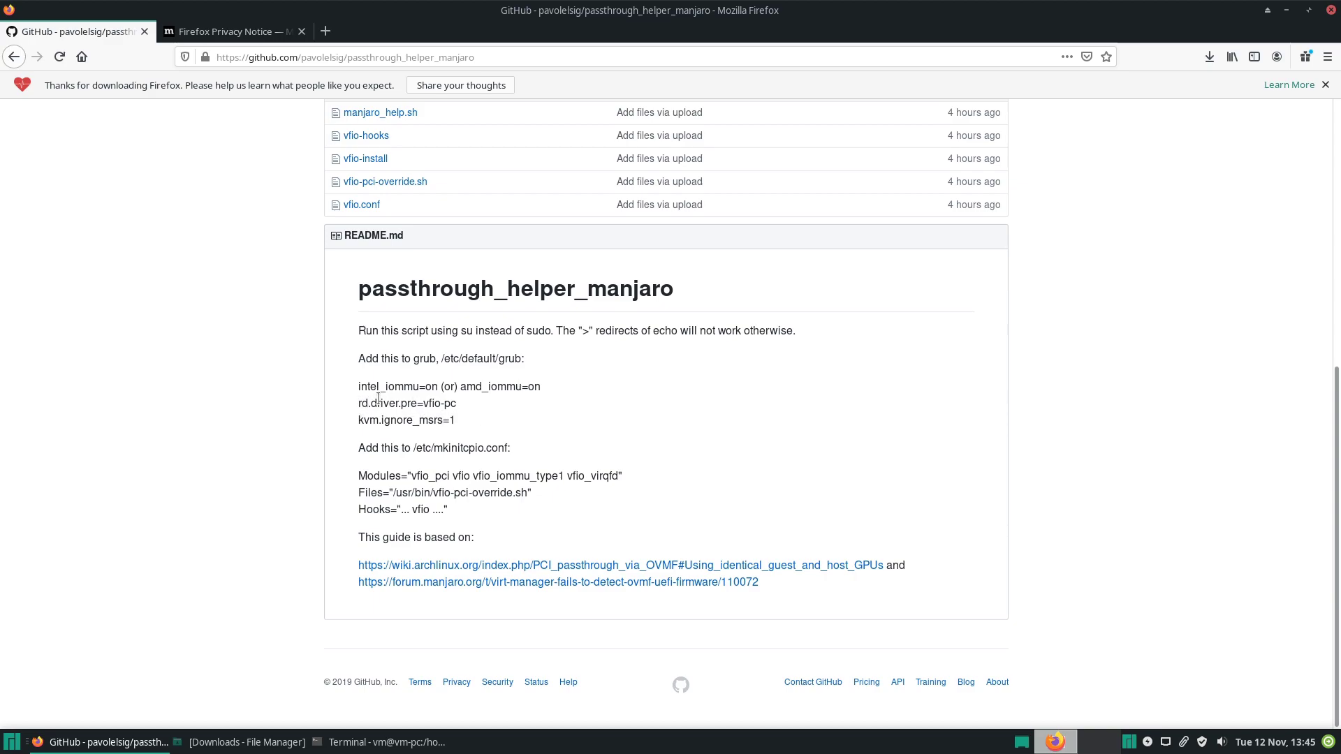
drag(459, 386, 541, 386)
click(380, 742)
middle_click(650, 411)
text(rd.driver.pre=vfio-pci kvm.ignore)
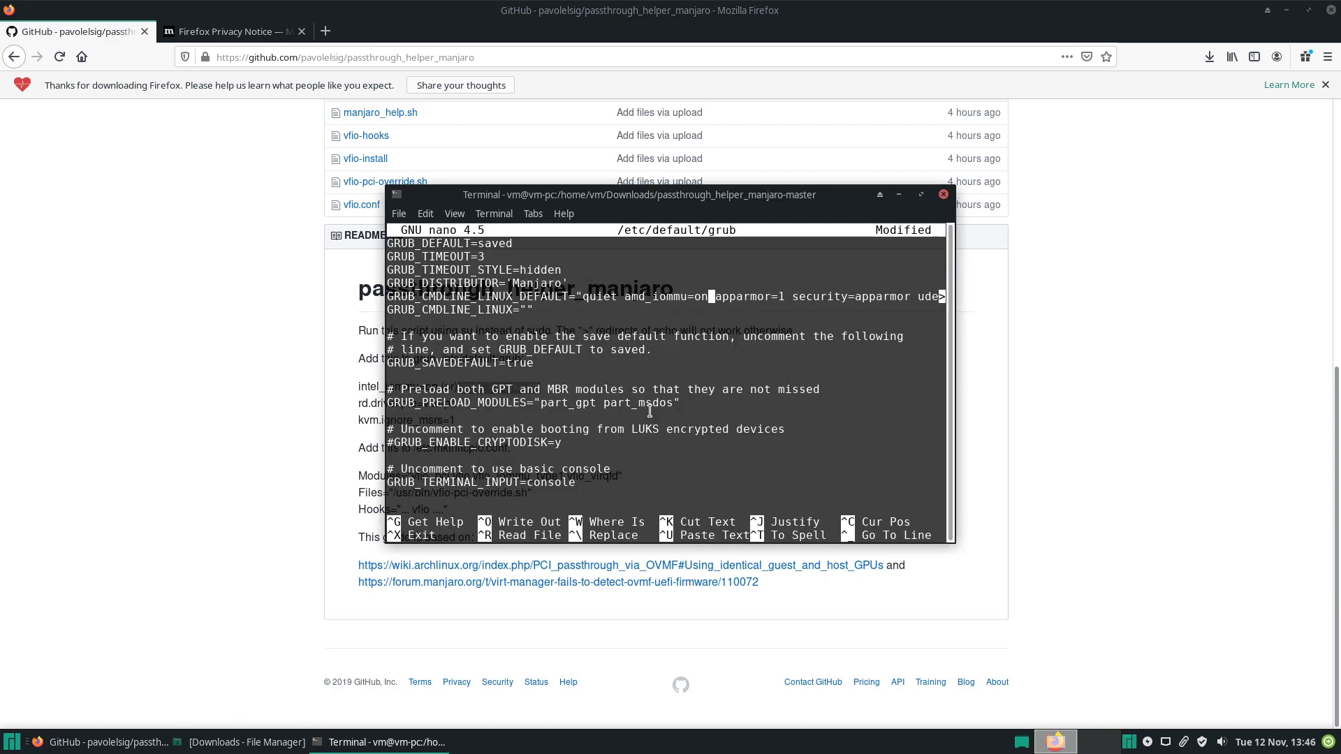
text(_msrs=1)
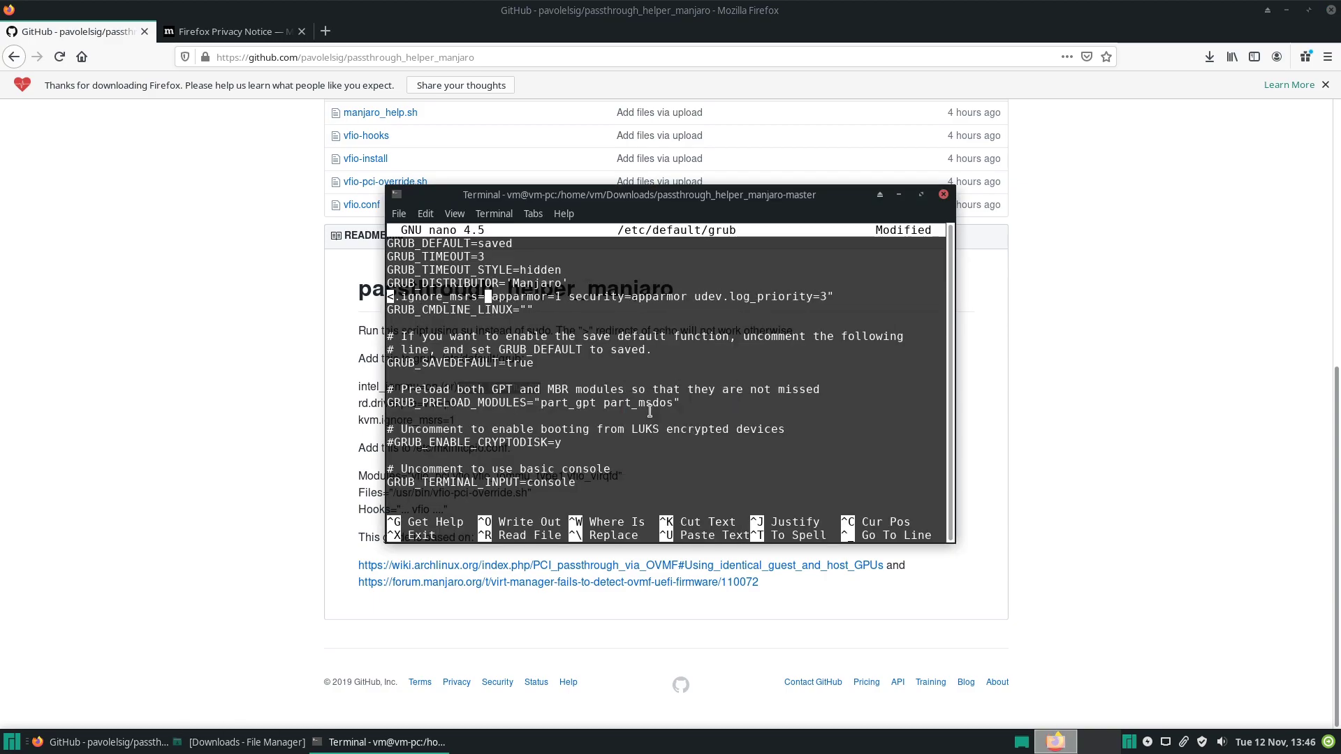
key(Left)
key(Left)
key(Left)
key(Left)
key(Left)
key(Left)
key(Left)
key(Left)
key(Left)
key(Left)
key(Left)
key(Left)
key(Left)
key(Left)
key(Left)
key(Left)
key(Left)
key(Left)
key(Left)
key(Left)
key(Left)
key(Left)
key(Left)
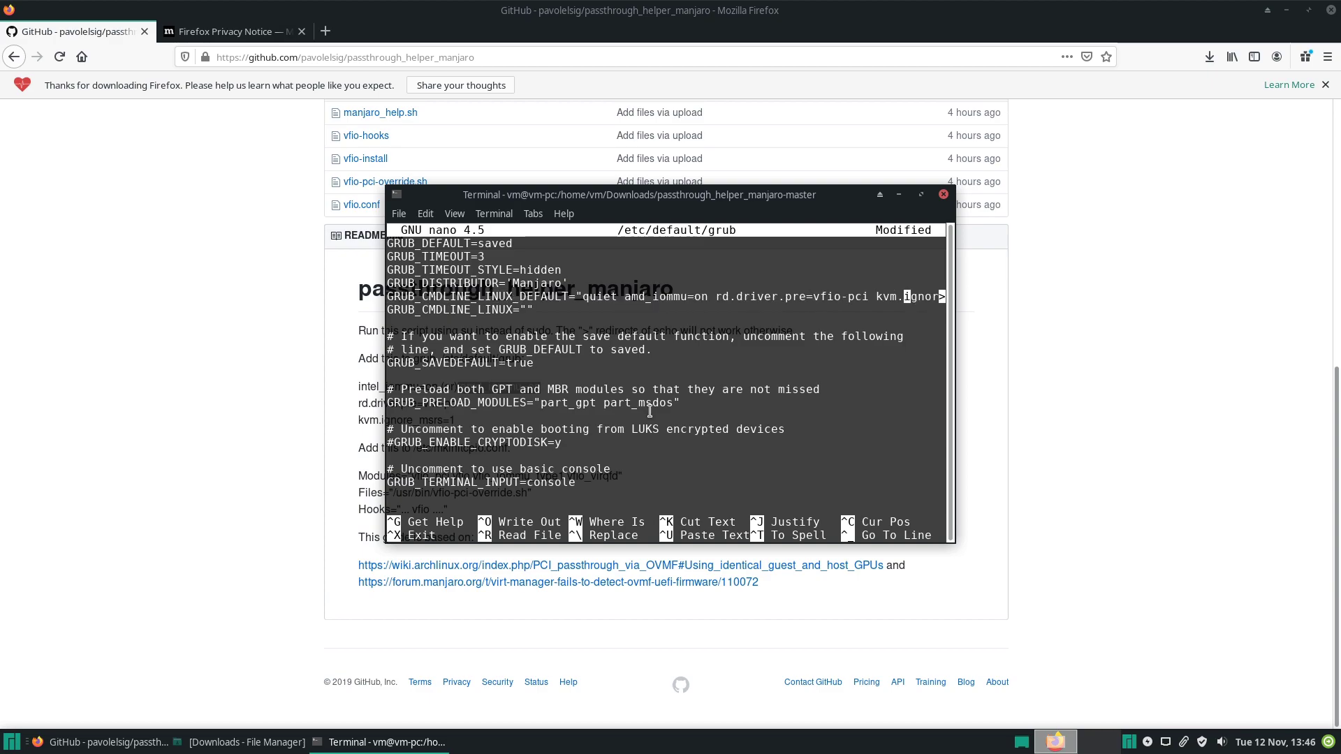
key(Left)
key(Left)
key(ctrl+o)
key(Return)
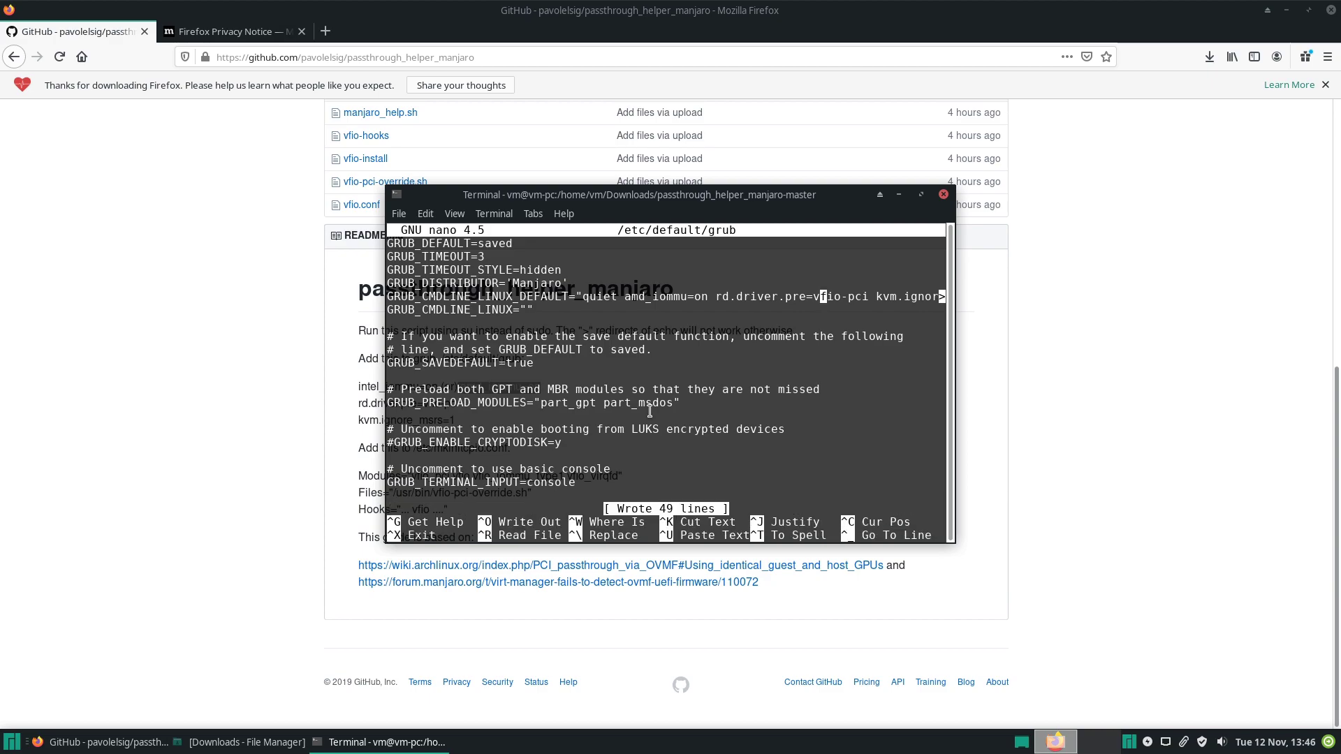
key(ctrl+x)
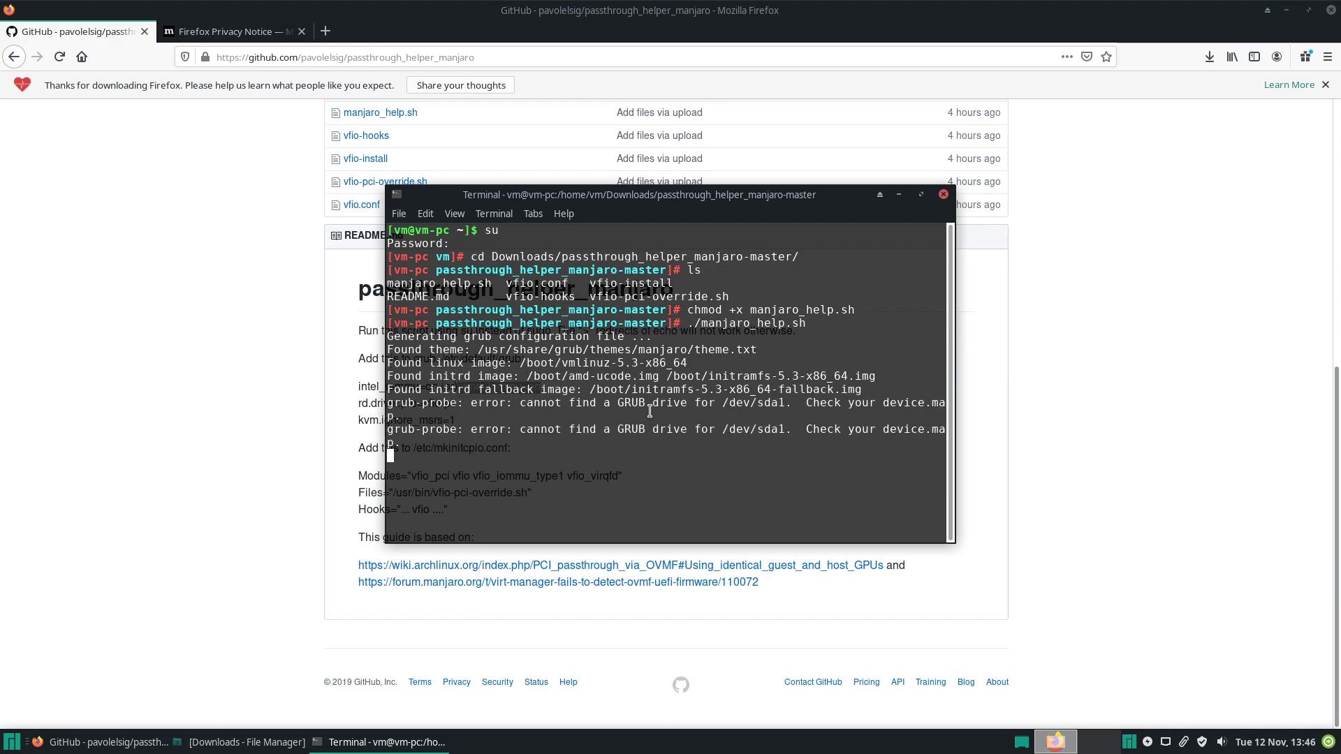
Confirm installing the script's 36 virtualization packages, including qemu and virt-manager
text(y)
key(Return)
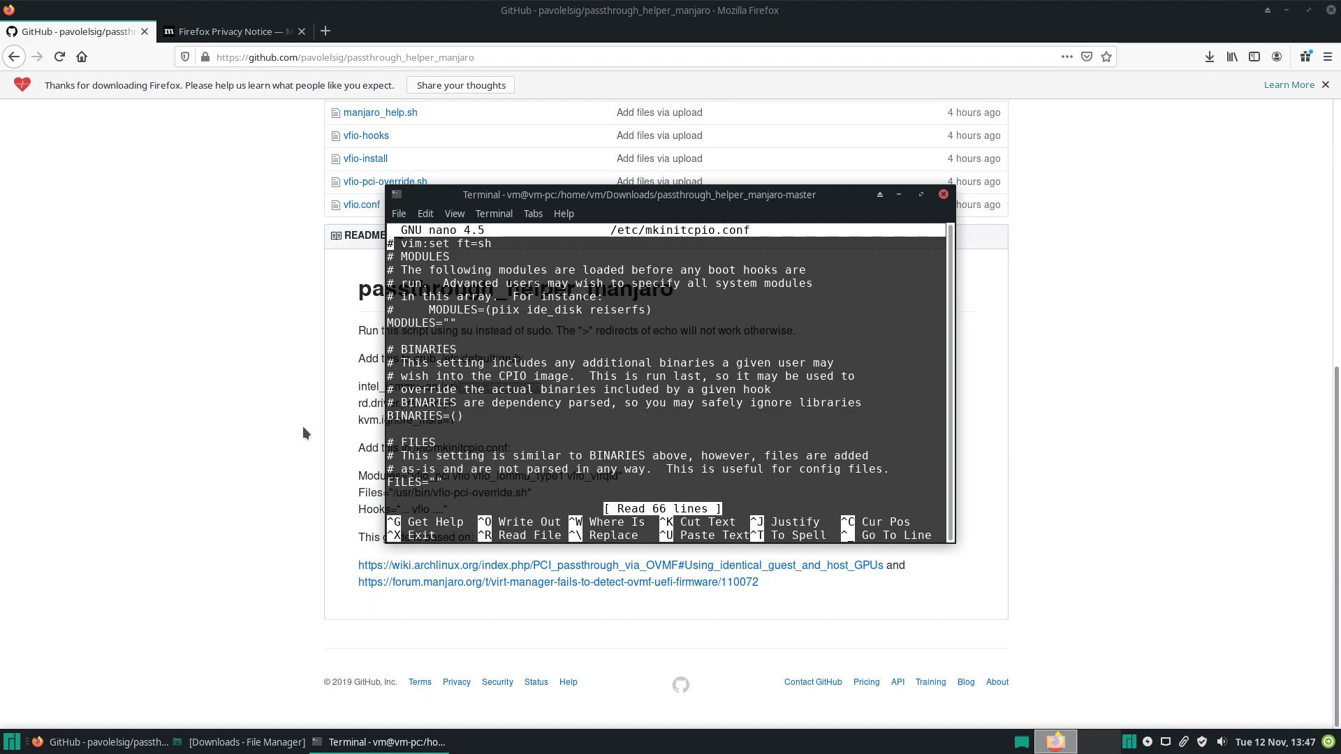
Set MODULES to "vfio_pci vfio vfio_iommu_type1 vfio_virqfd", copied from the README
click(332, 426)
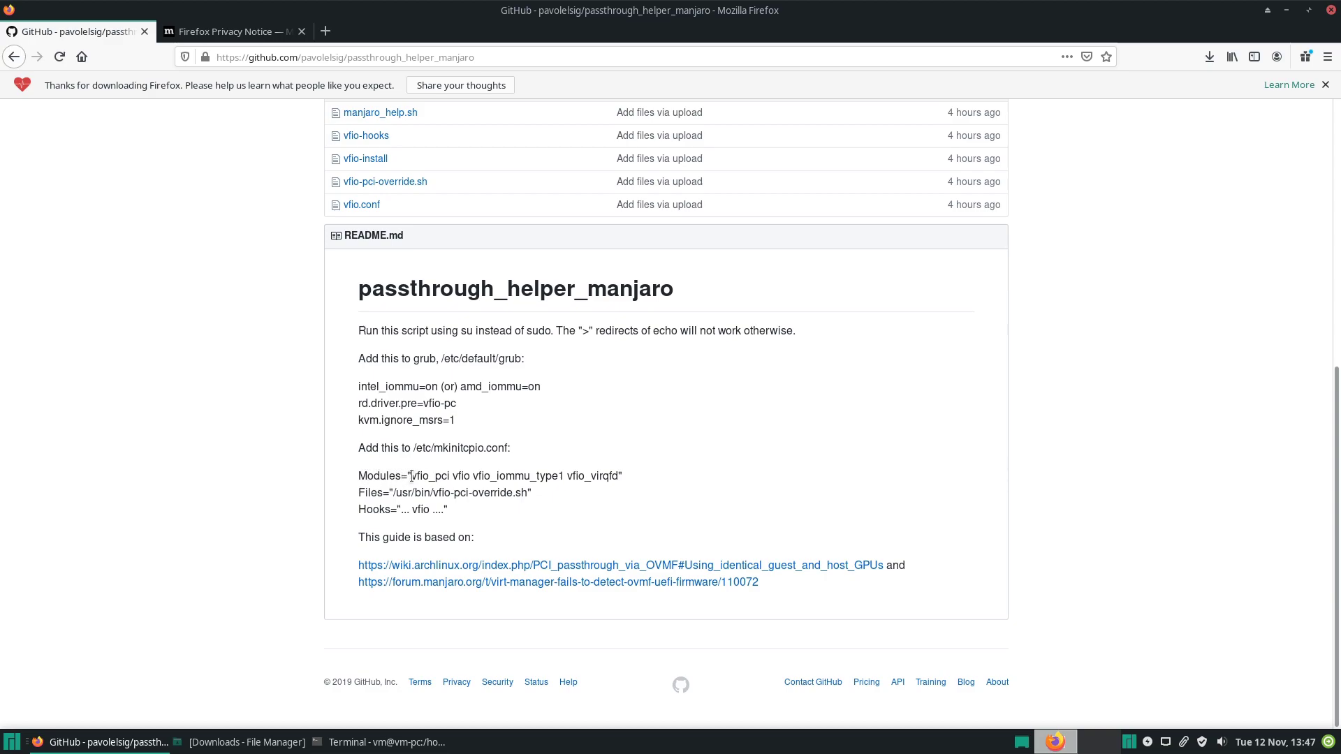
drag(411, 478, 617, 472)
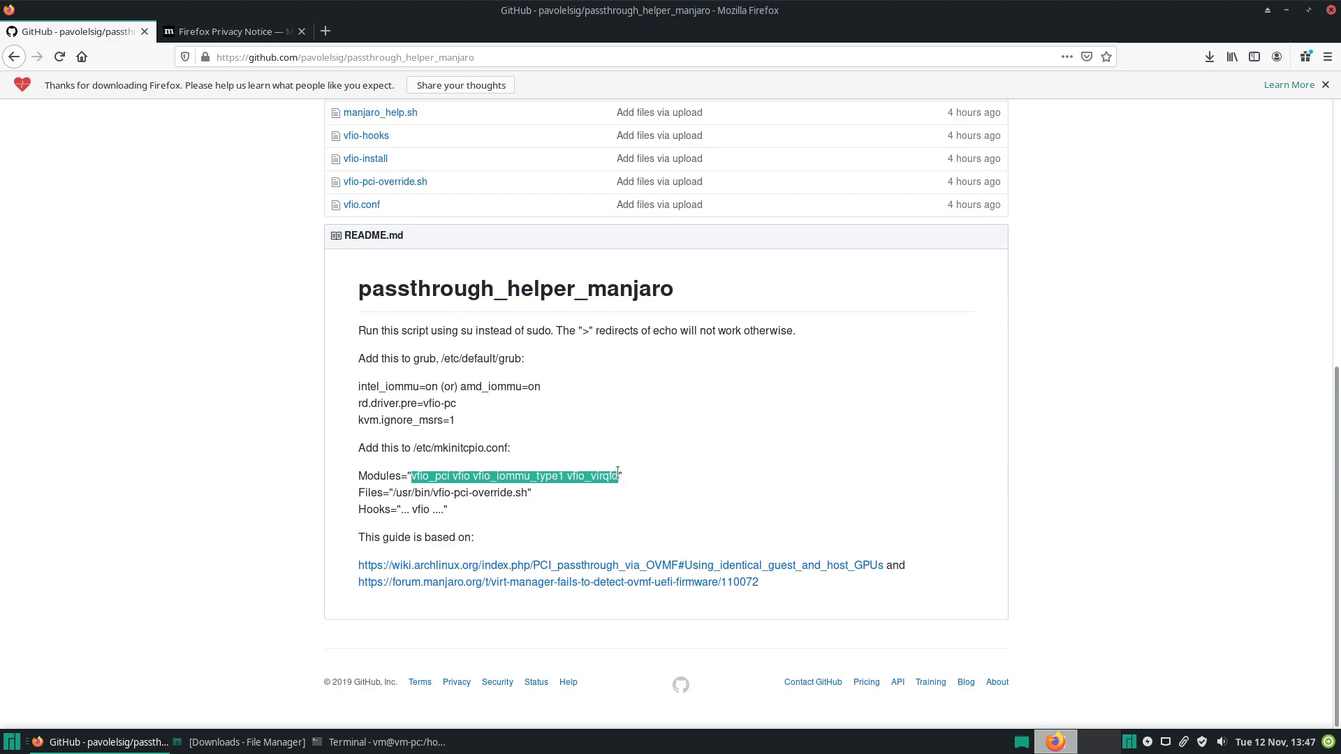
right_click(607, 474)
click(611, 483)
click(428, 745)
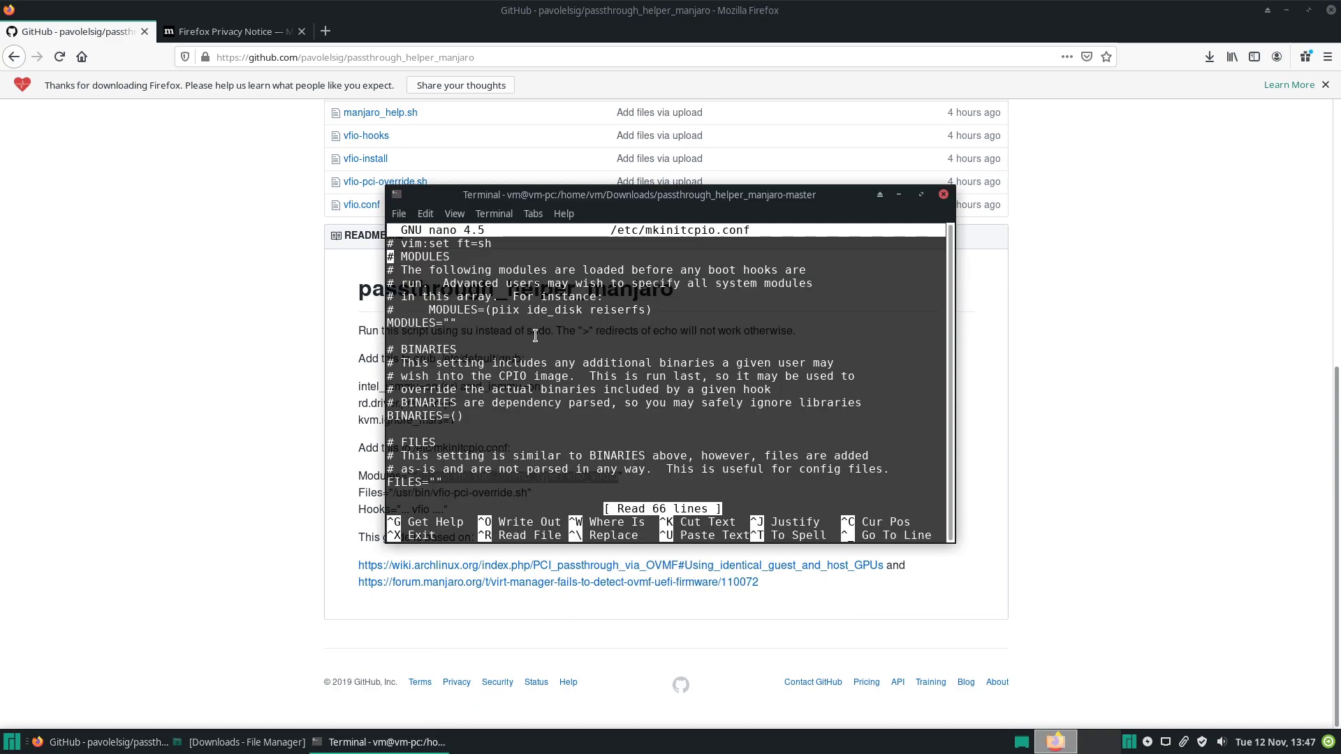
key(Down)
key(Down)
key(Down)
key(Down)
key(Down)
key(Right)
key(Right)
key(Right)
key(Right)
key(Right)
key(Right)
key(Right)
key(Right)
key(Right)
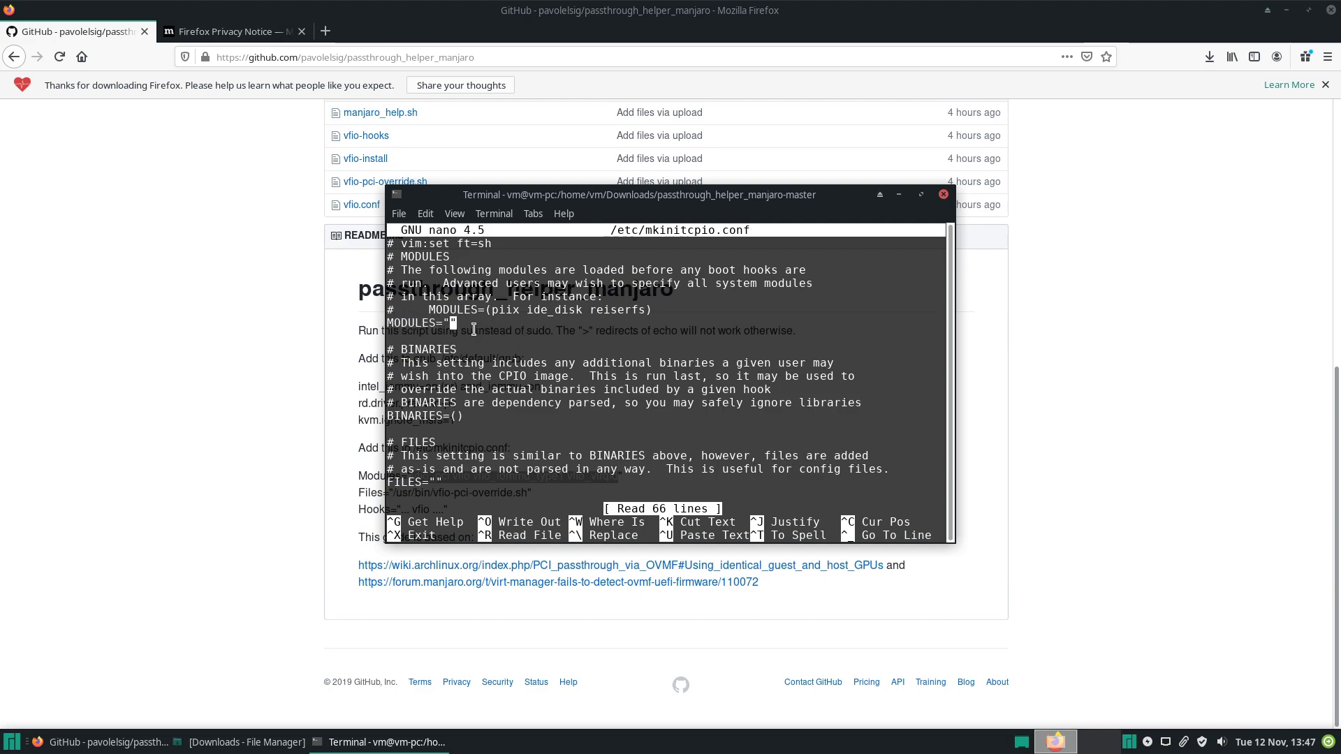
right_click(473, 329)
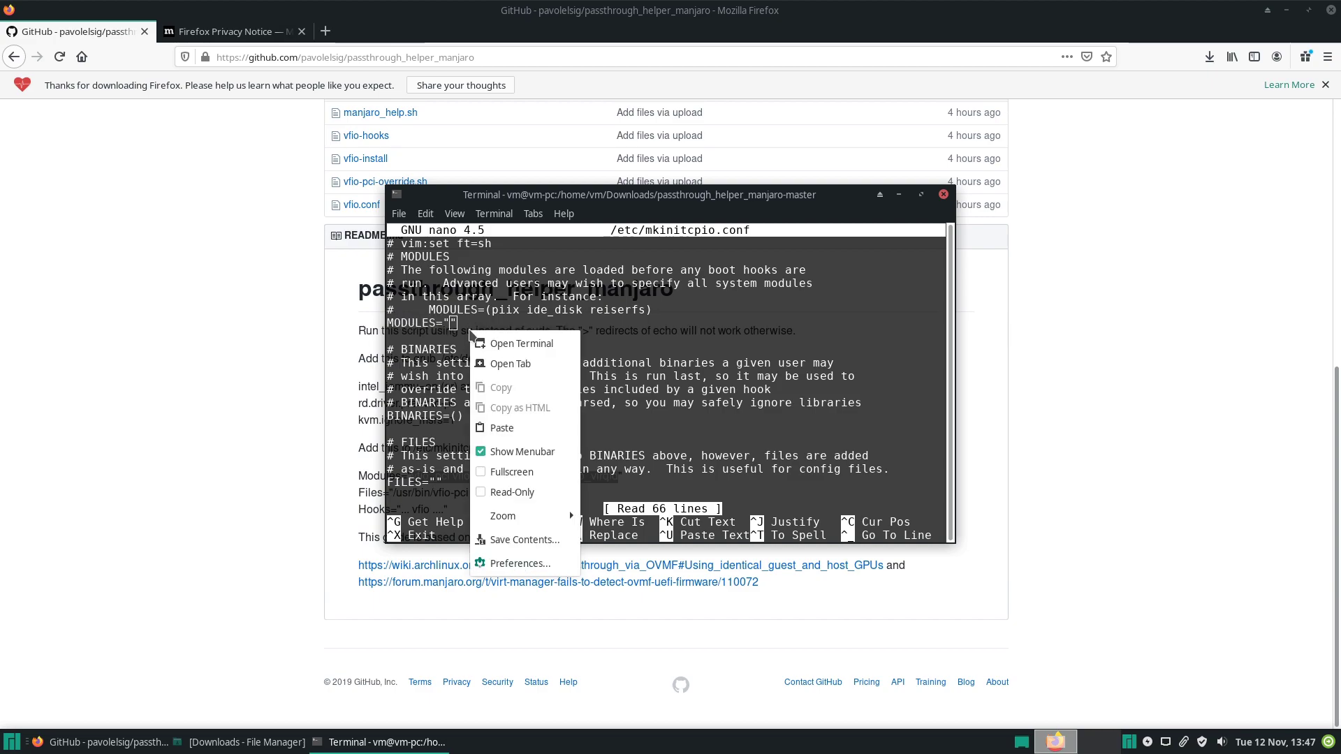
click(515, 429)
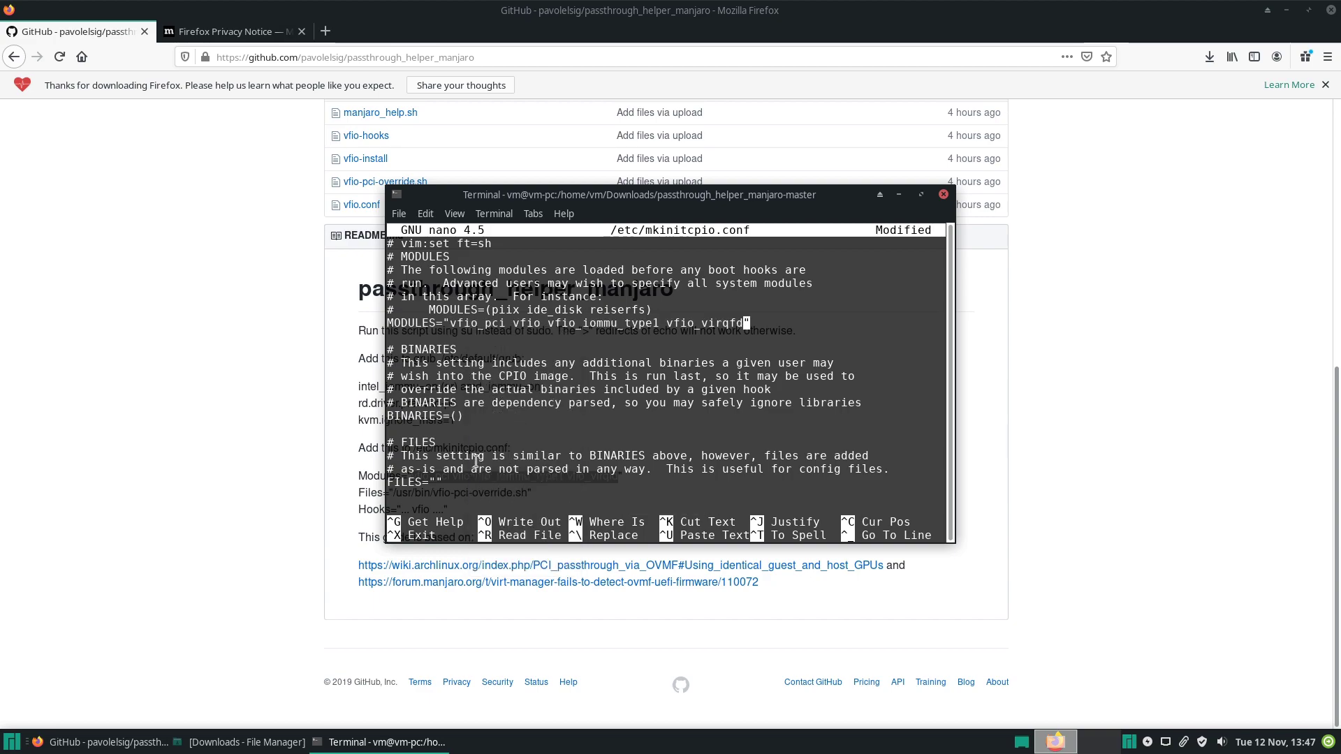
Set FILES to "/usr/bin/vfio-pci-override.sh", copied from the README
click(303, 493)
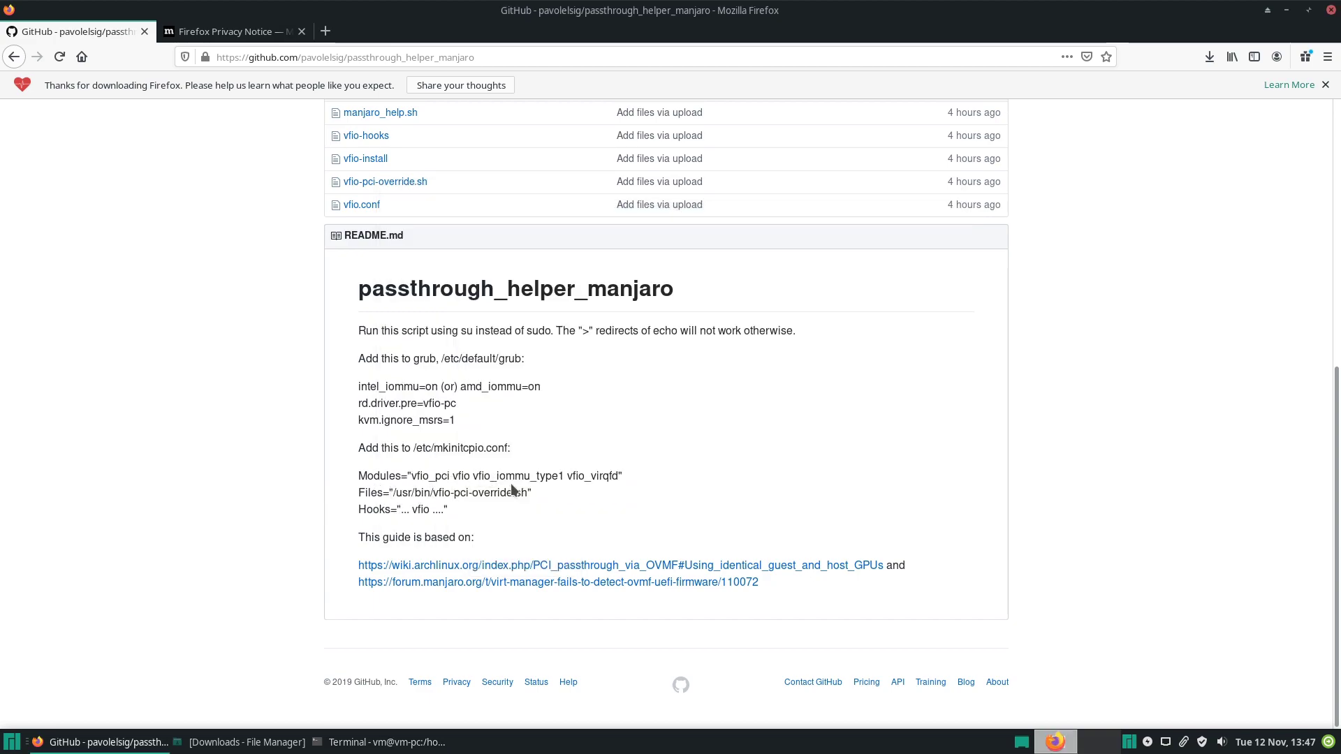
drag(529, 493, 392, 493)
right_click(403, 493)
click(418, 508)
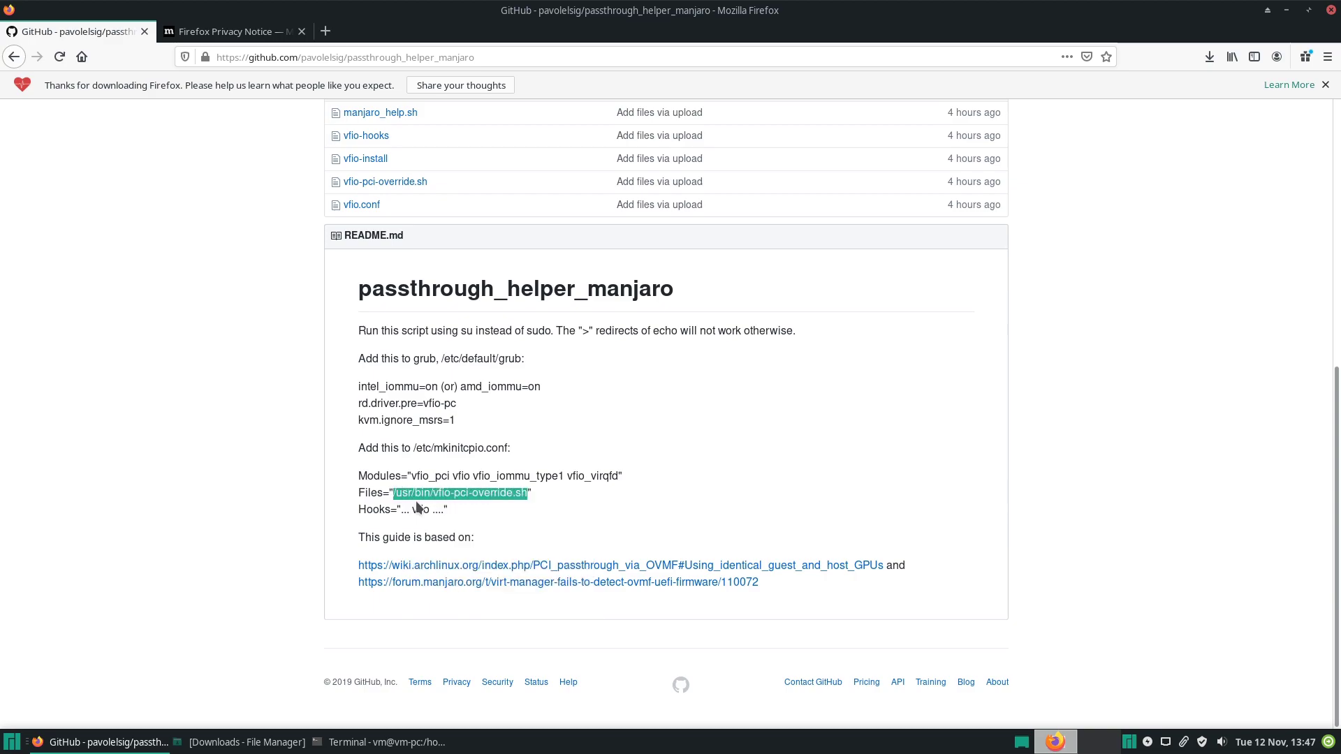
click(380, 742)
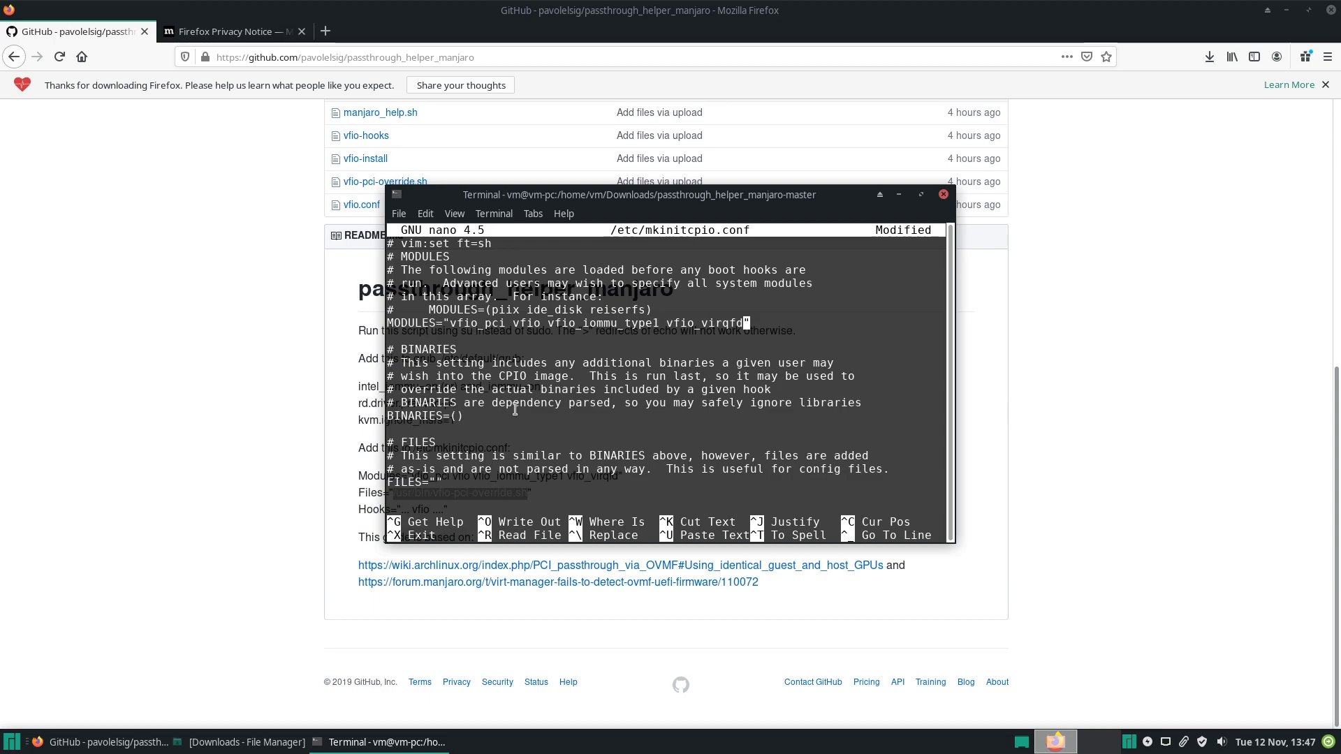
key(Down)
key(Down)
key(Down)
key(Down)
key(Down)
key(Down)
key(Down)
key(Down)
key(Down)
key(Down)
key(Down)
key(Down)
key(Down)
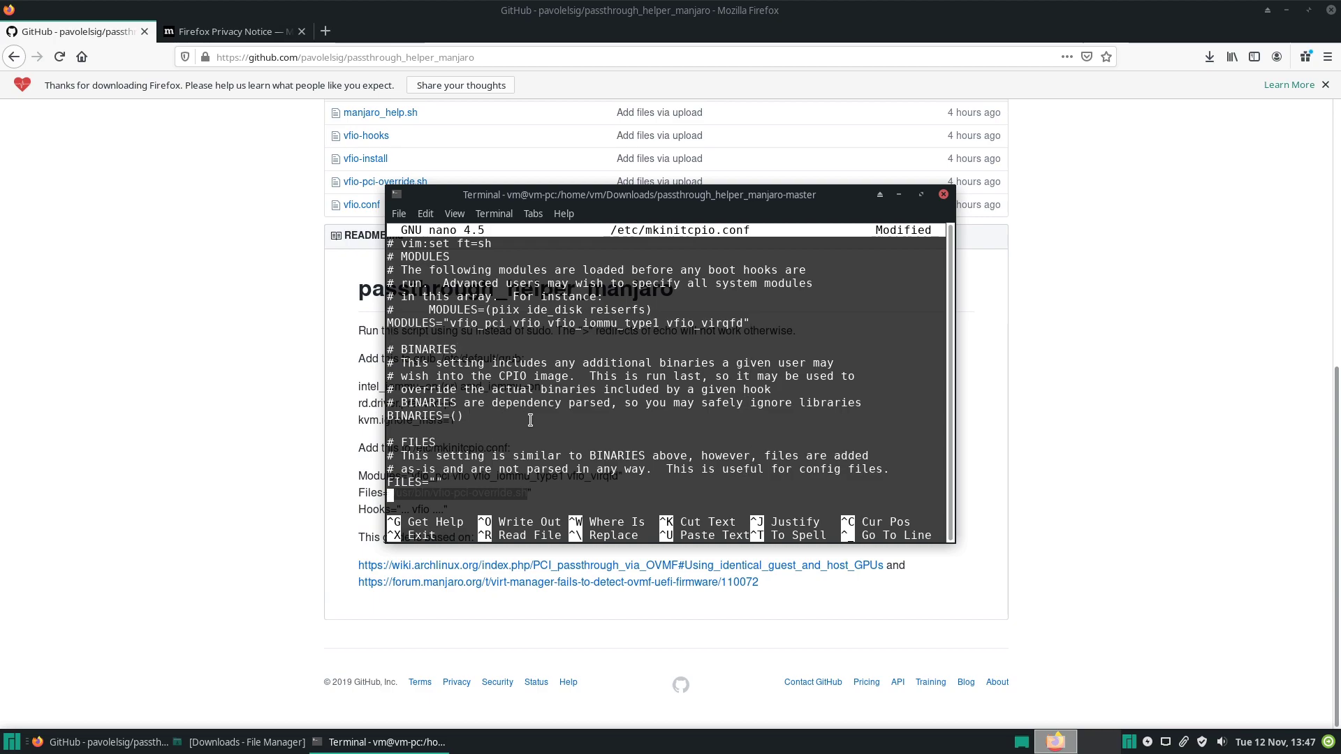
key(Up)
key(Left)
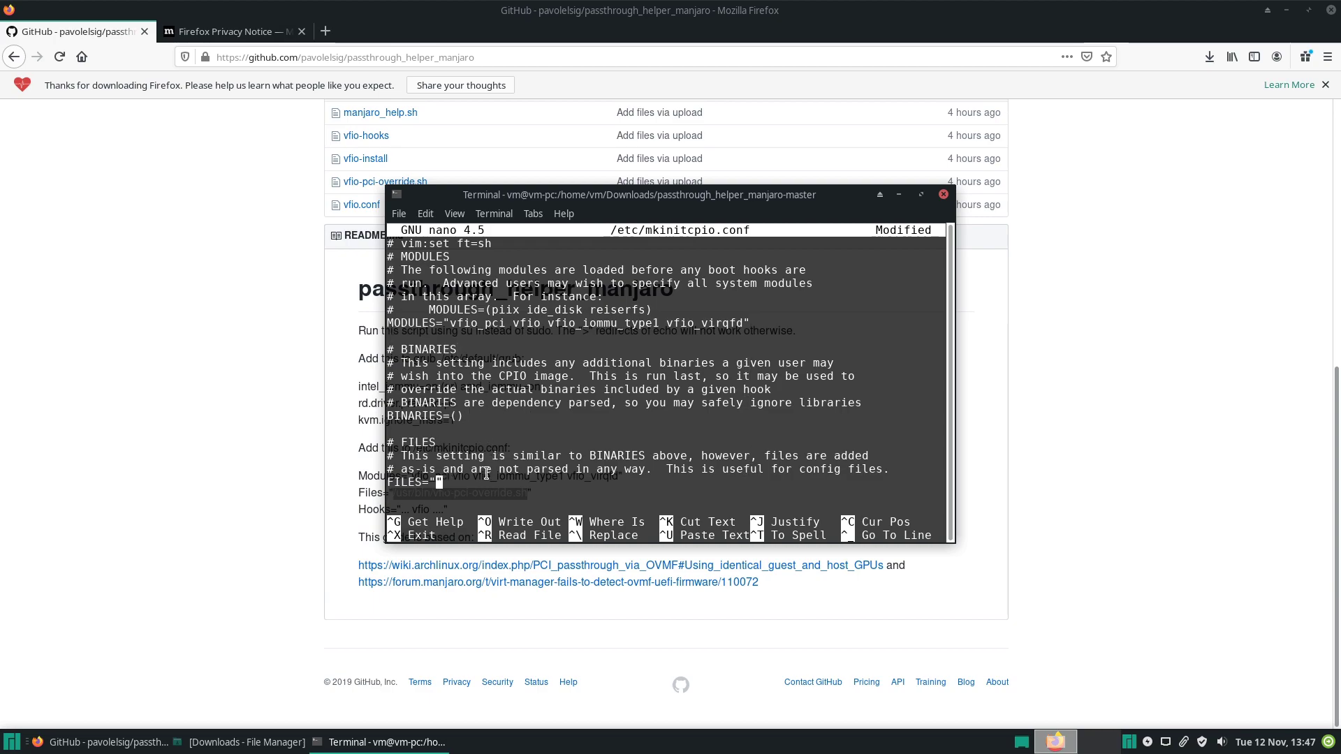
right_click(445, 487)
click(480, 580)
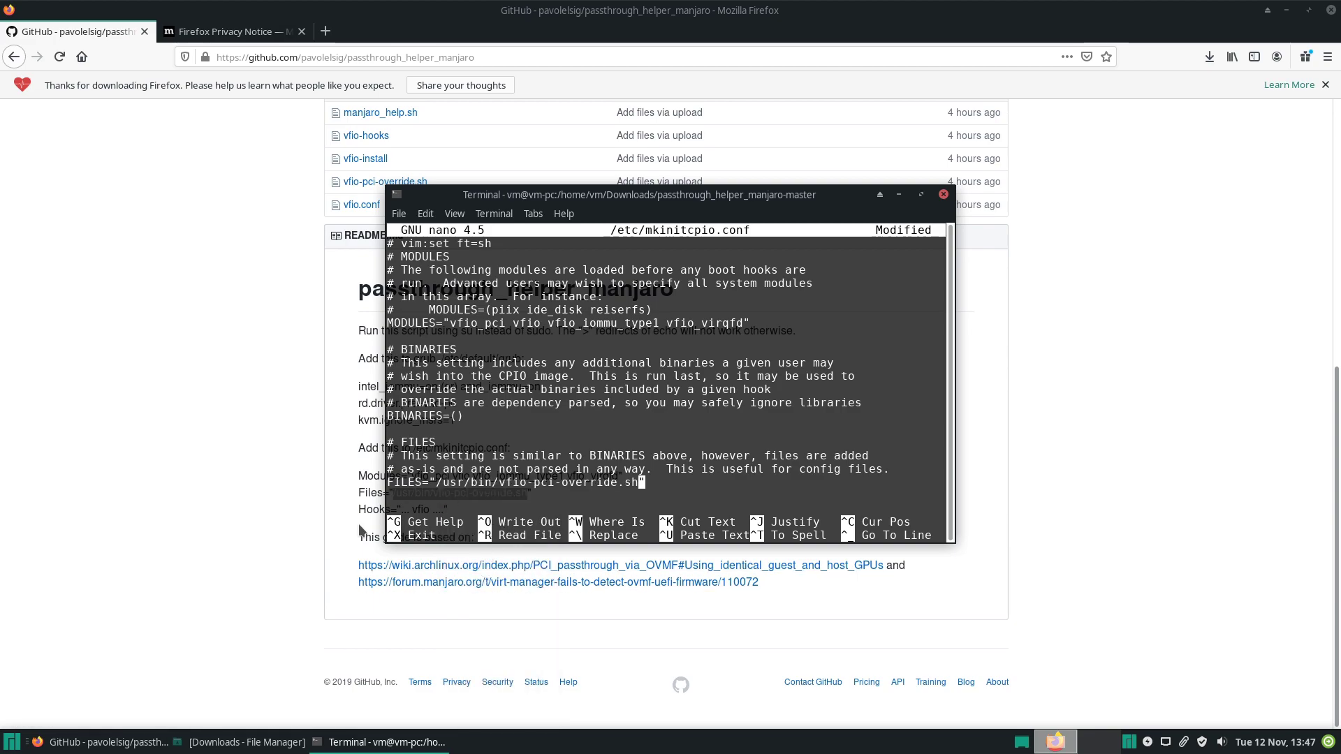
Insert vfio after base in the active HOOKS line
key(Down)
key(Down)
key(Down)
key(Down)
key(Down)
key(Down)
key(Down)
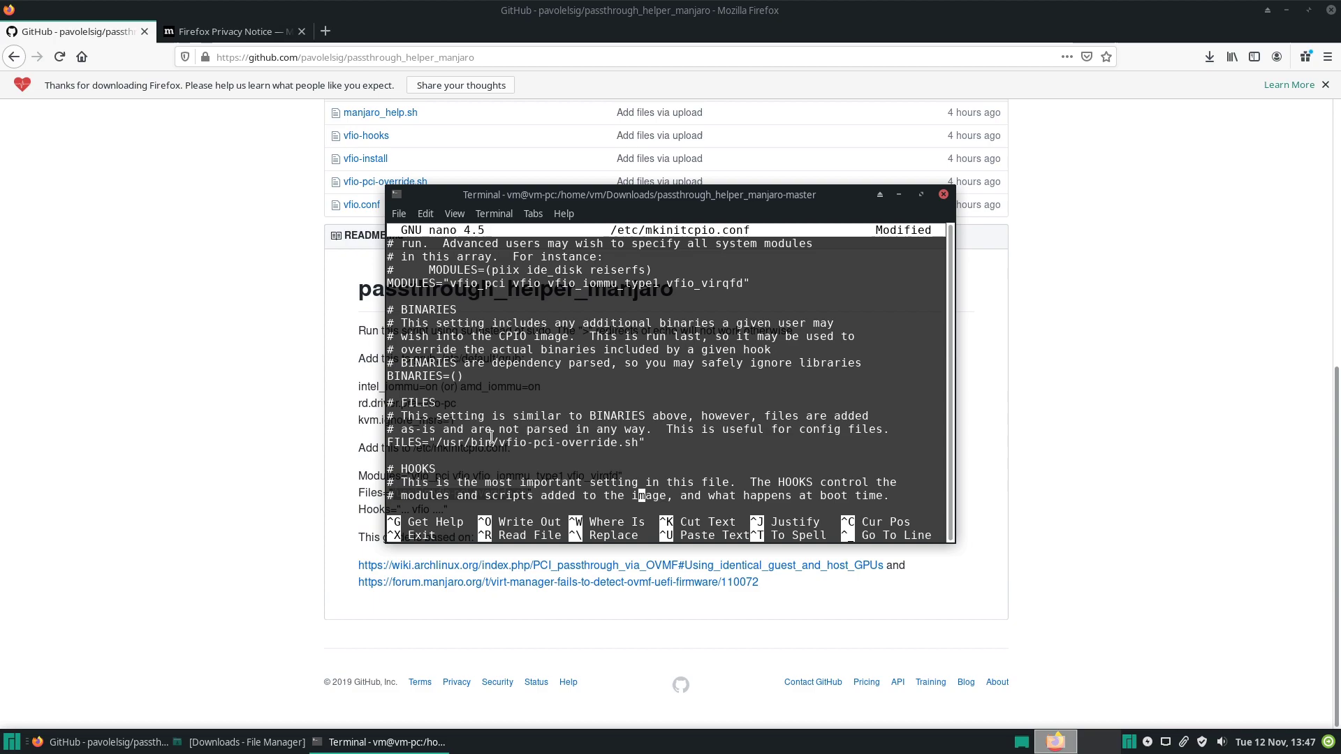
key(Down)
key(Down)
key(Down)
key(Down)
key(Down)
key(Down)
key(Down)
key(Down)
key(Down)
key(Down)
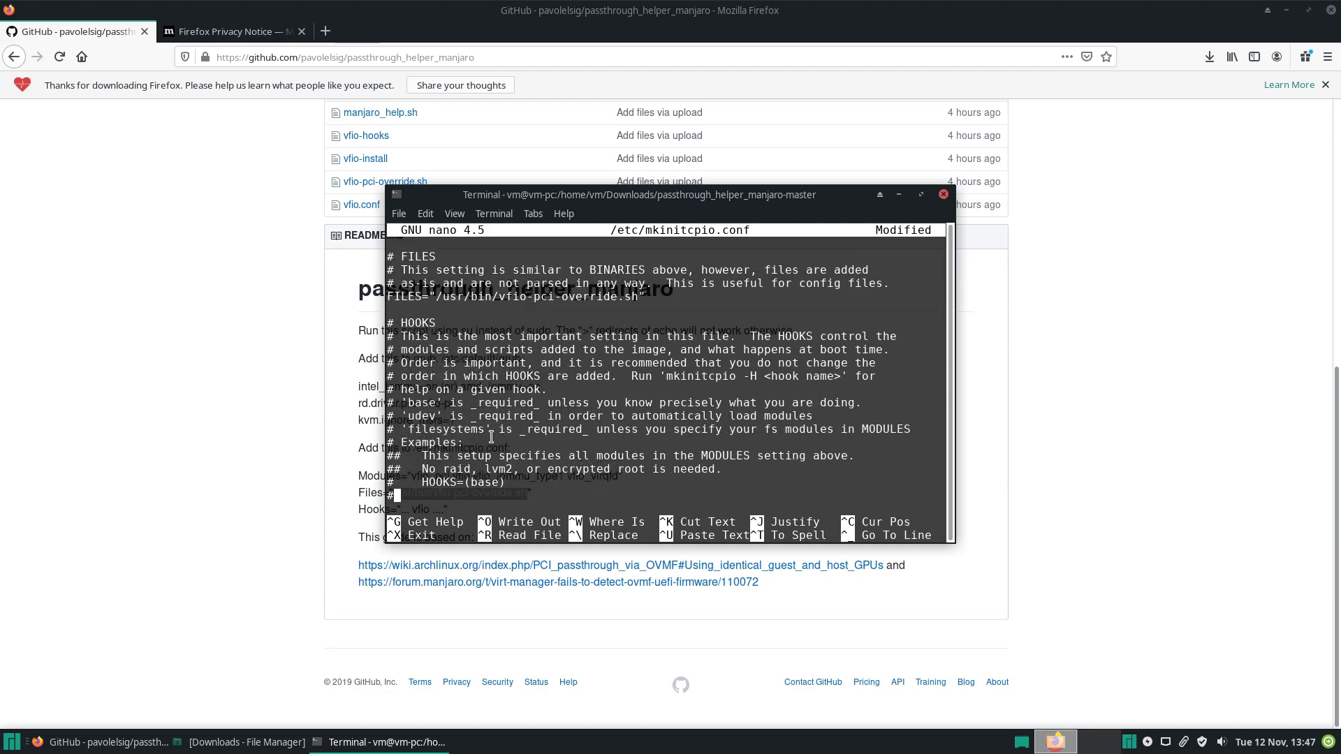
key(Down)
key(Down)
key(Down)
key(Down)
key(Down)
key(Down)
key(Down)
key(Down)
key(Down)
key(Down)
key(Down)
key(Down)
key(Down)
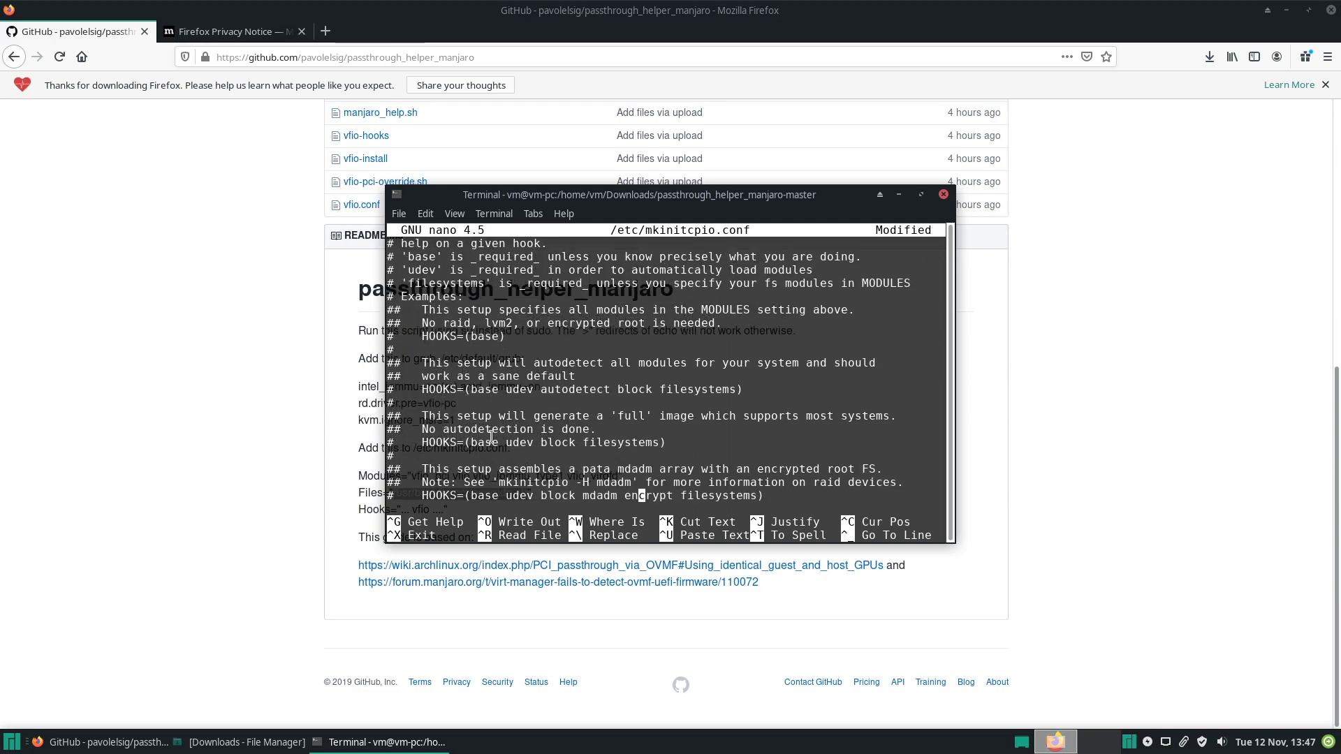
key(Down)
key(Down)
key(Down)
key(Down)
key(Down)
key(Down)
key(Up)
key(Up)
key(Up)
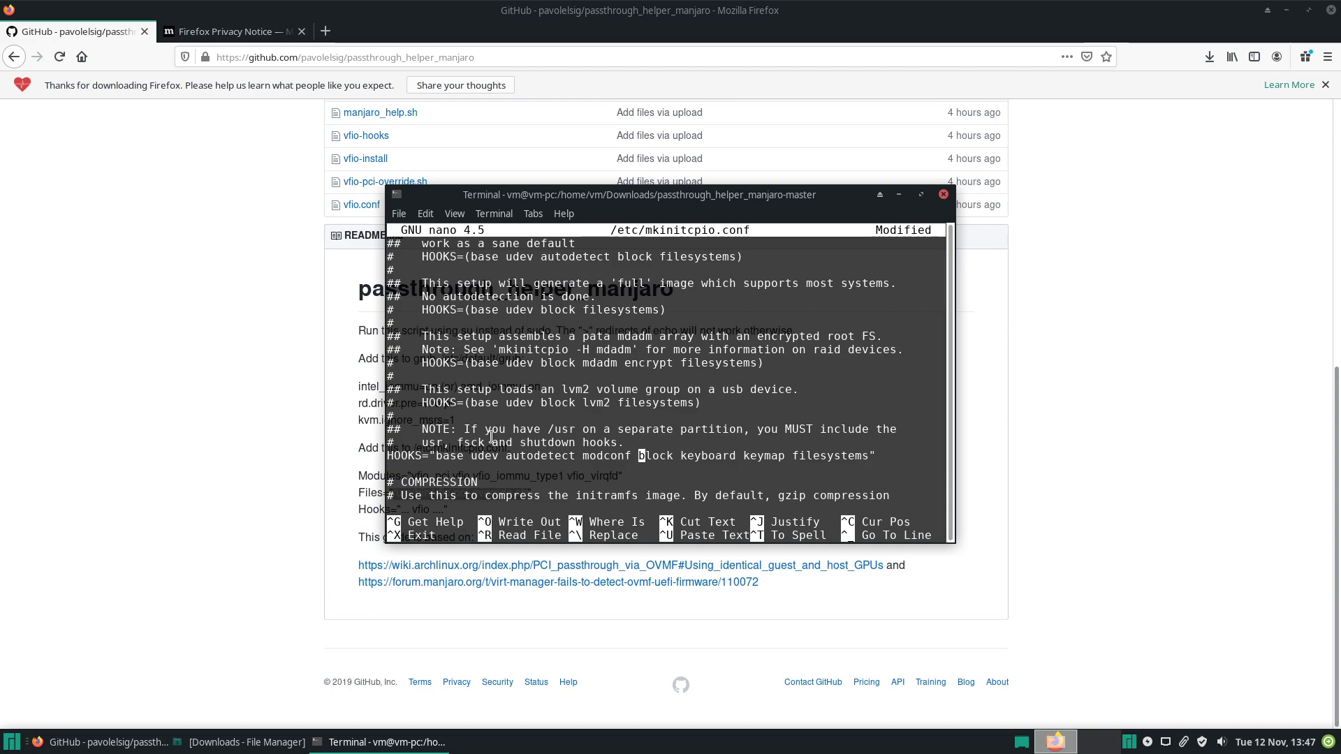
key(Left)
key(Left)
key(Left)
key(Left)
key(Left)
key(Left)
key(Left)
key(Left)
key(Left)
key(Left)
key(Left)
key(Left)
key(Left)
key(Left)
key(Left)
key(Left)
key(Left)
key(Left)
key(Left)
key(Left)
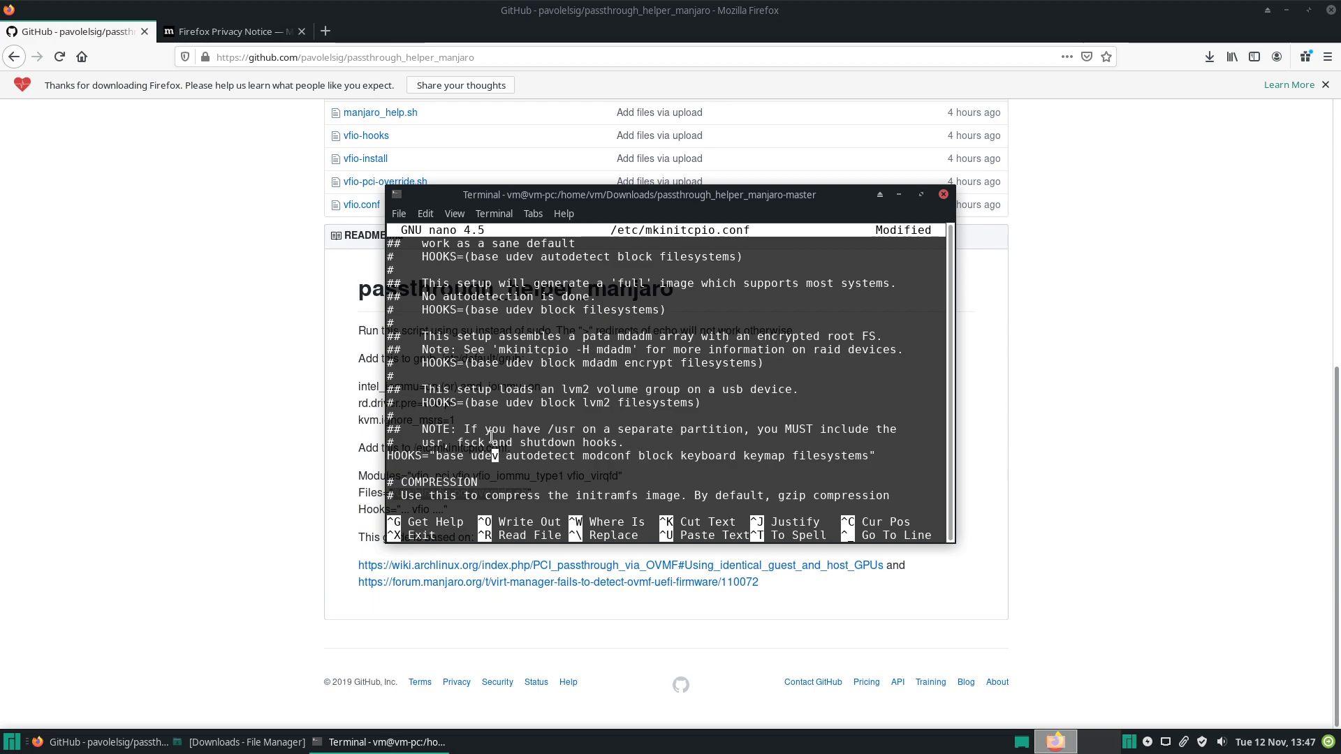
key(Right)
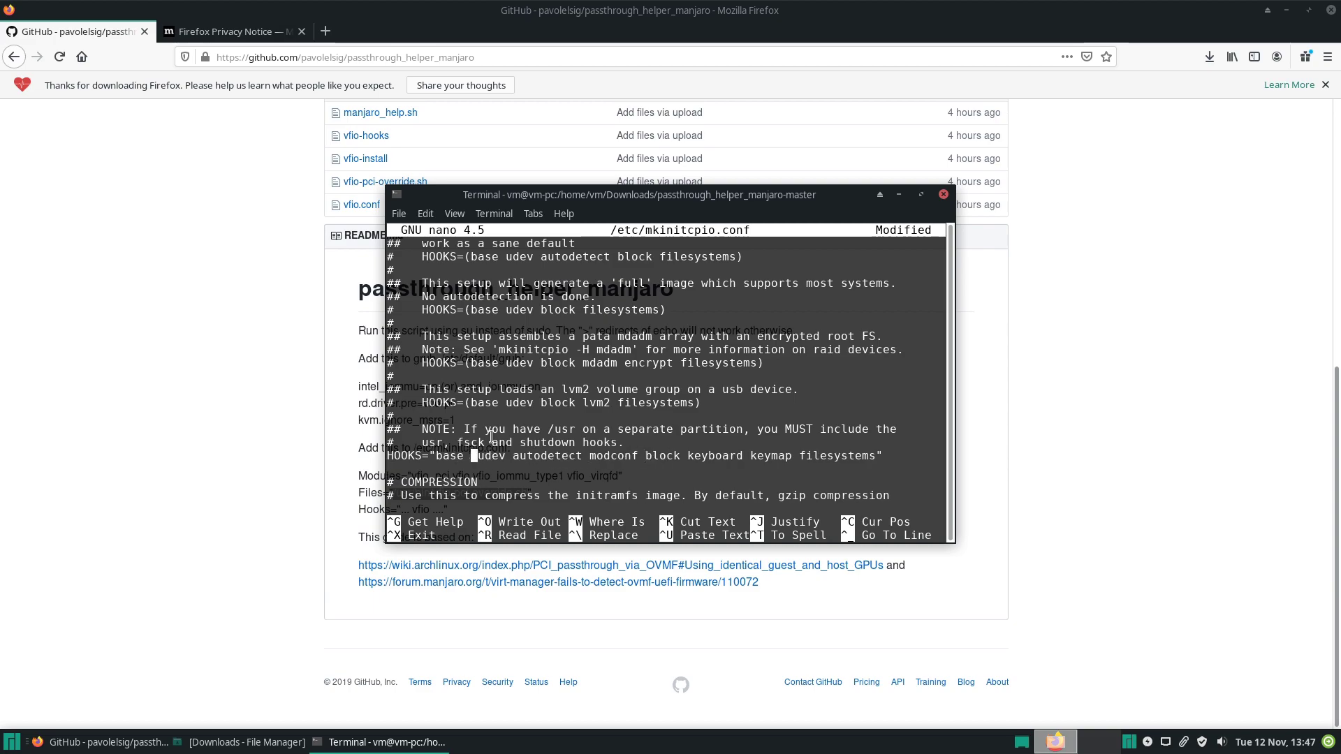
text(vf)
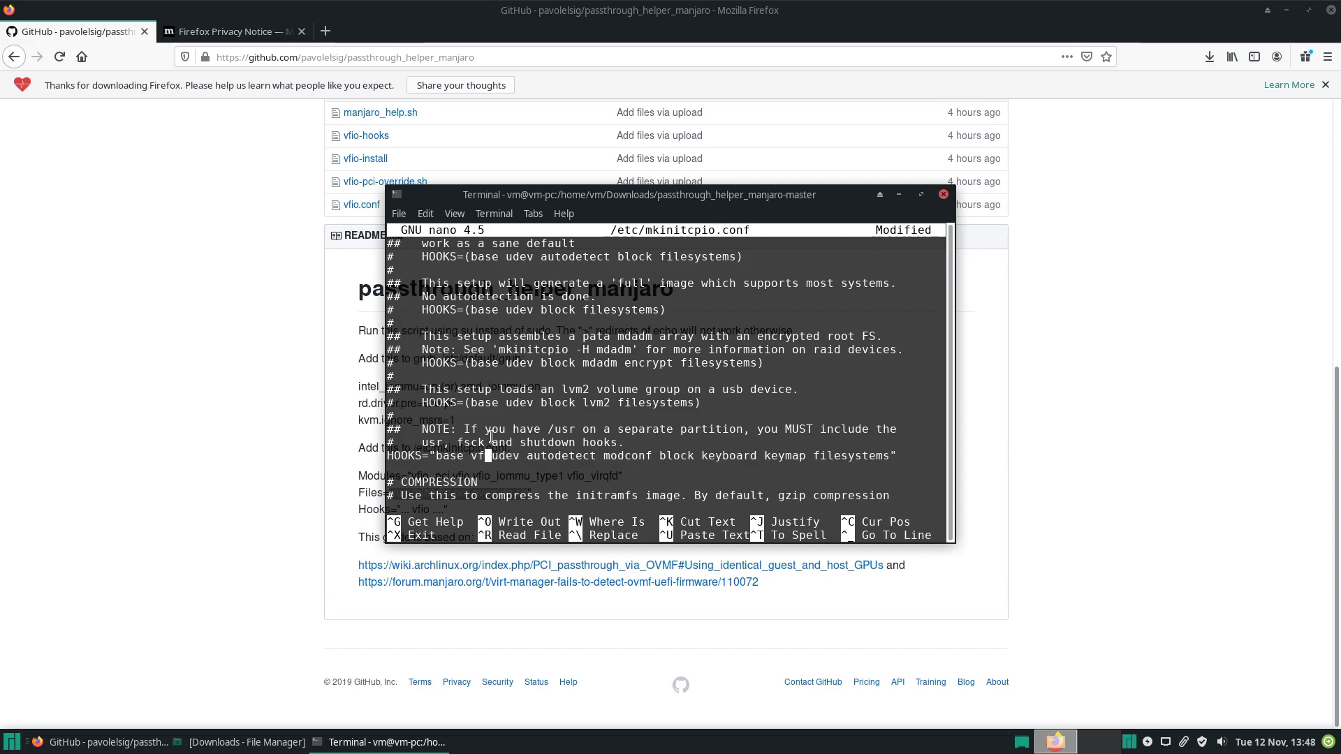
text(io)
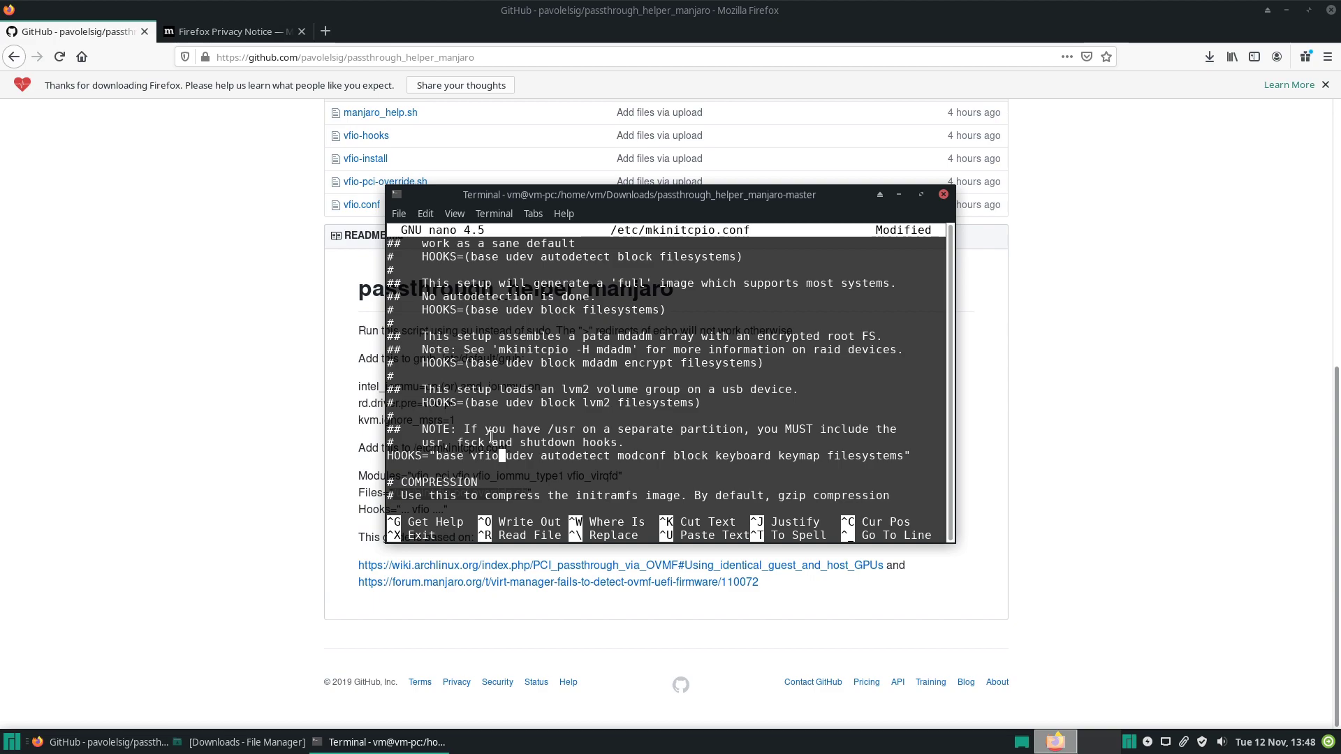
Save /etc/mkinitcpio.conf, exit nano so the initramfs rebuilds, then reboot
key(ctrl+o)
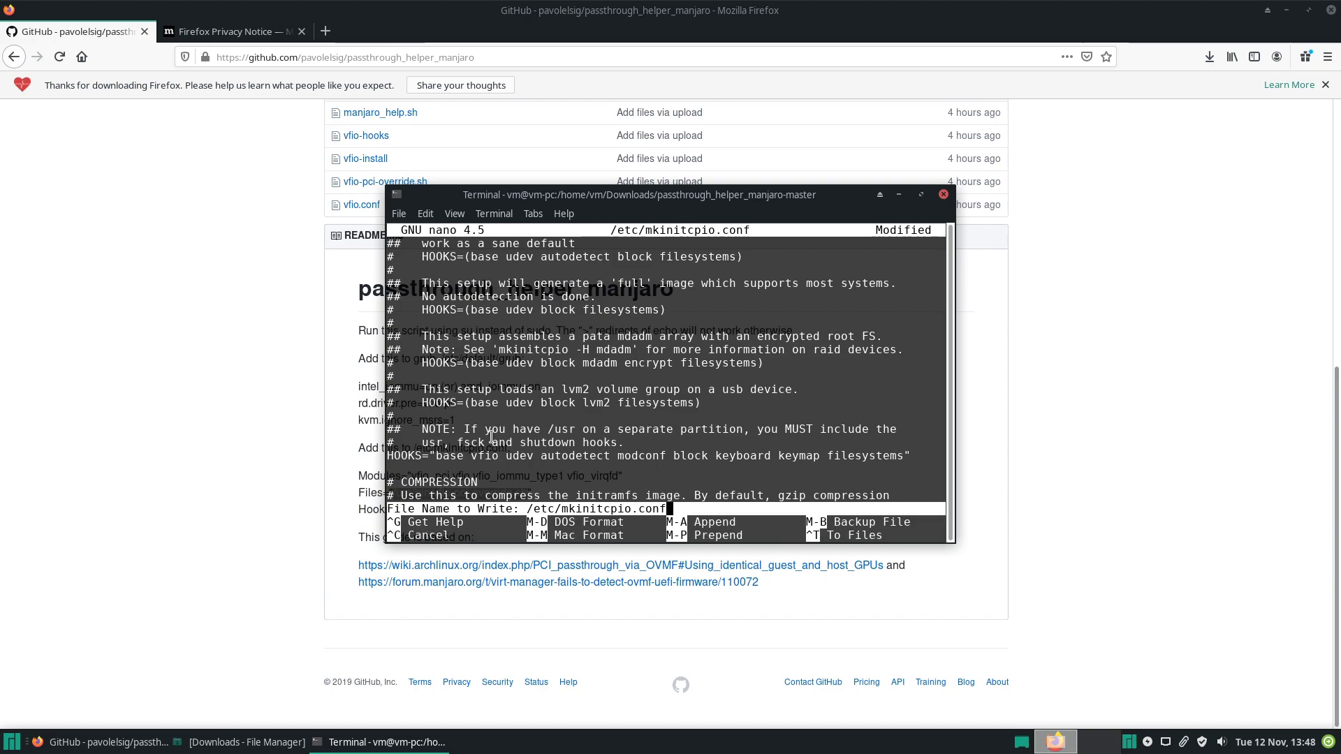
key(Return)
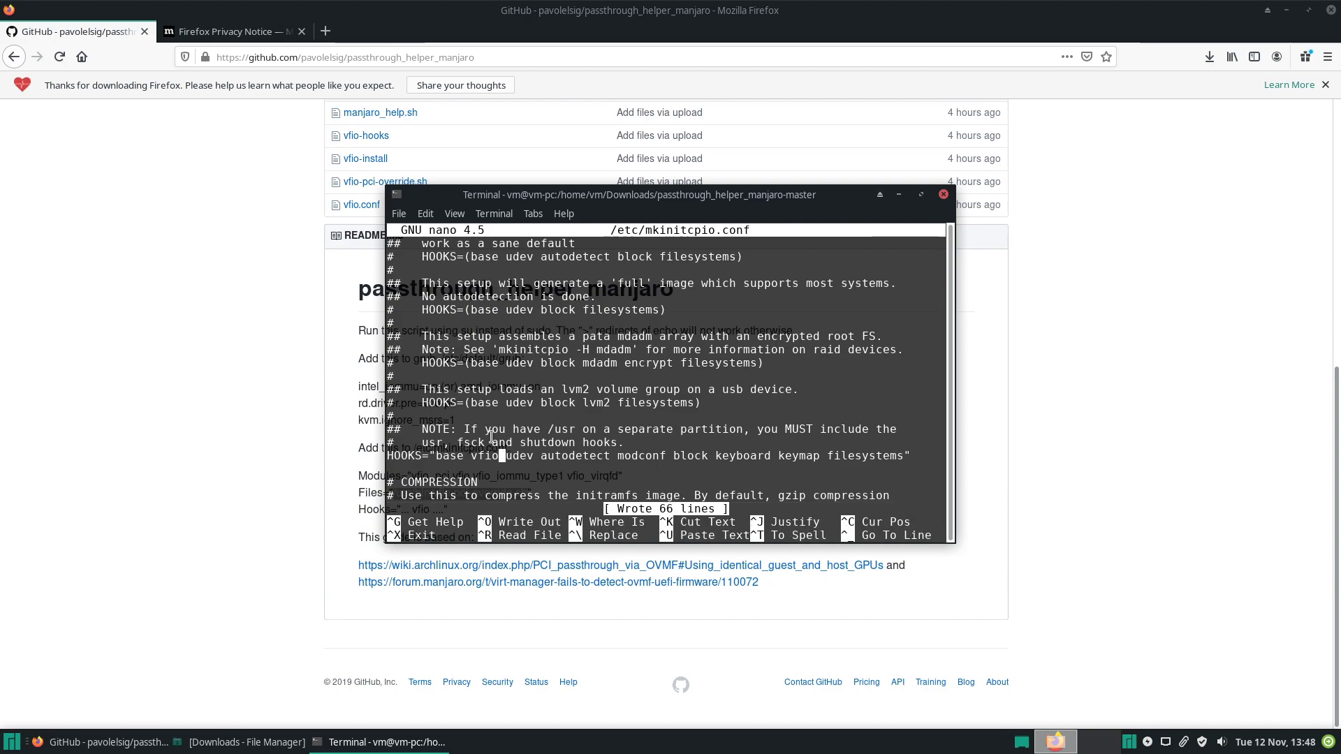
key(ctrl+x)
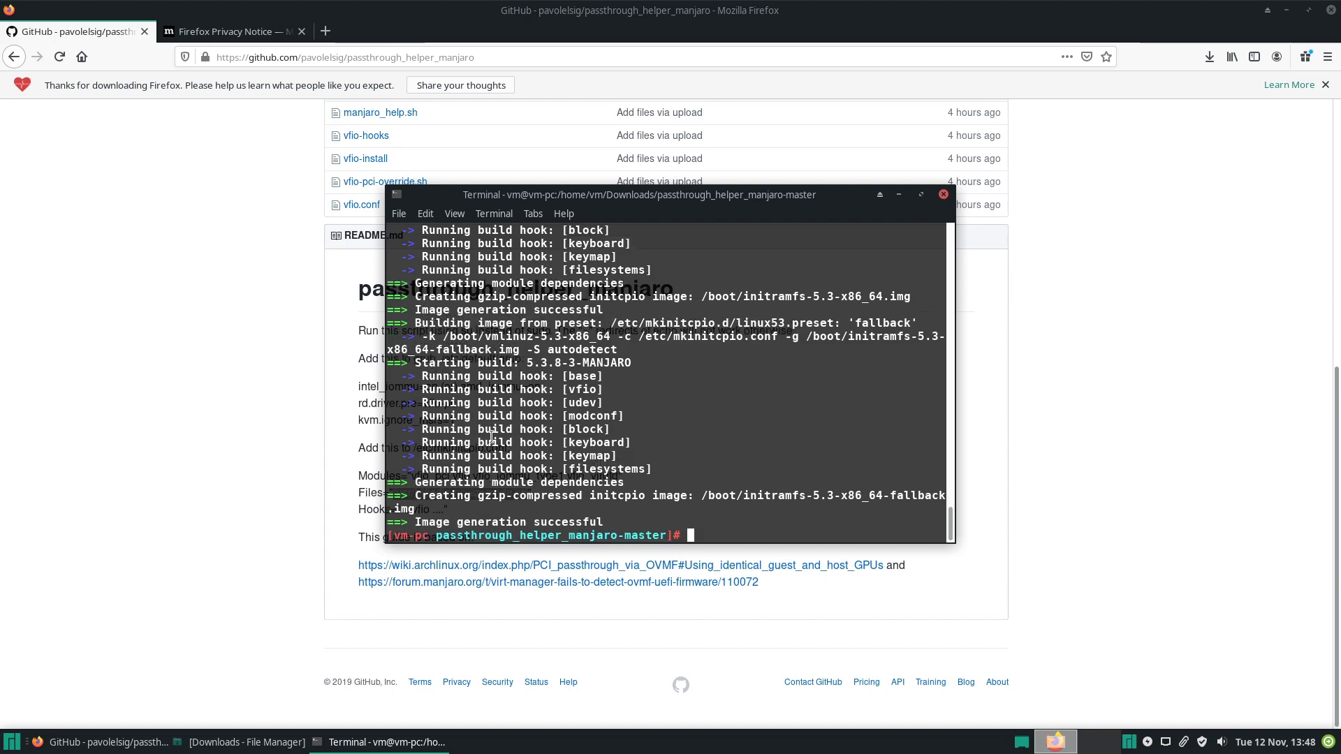
text(reboot)
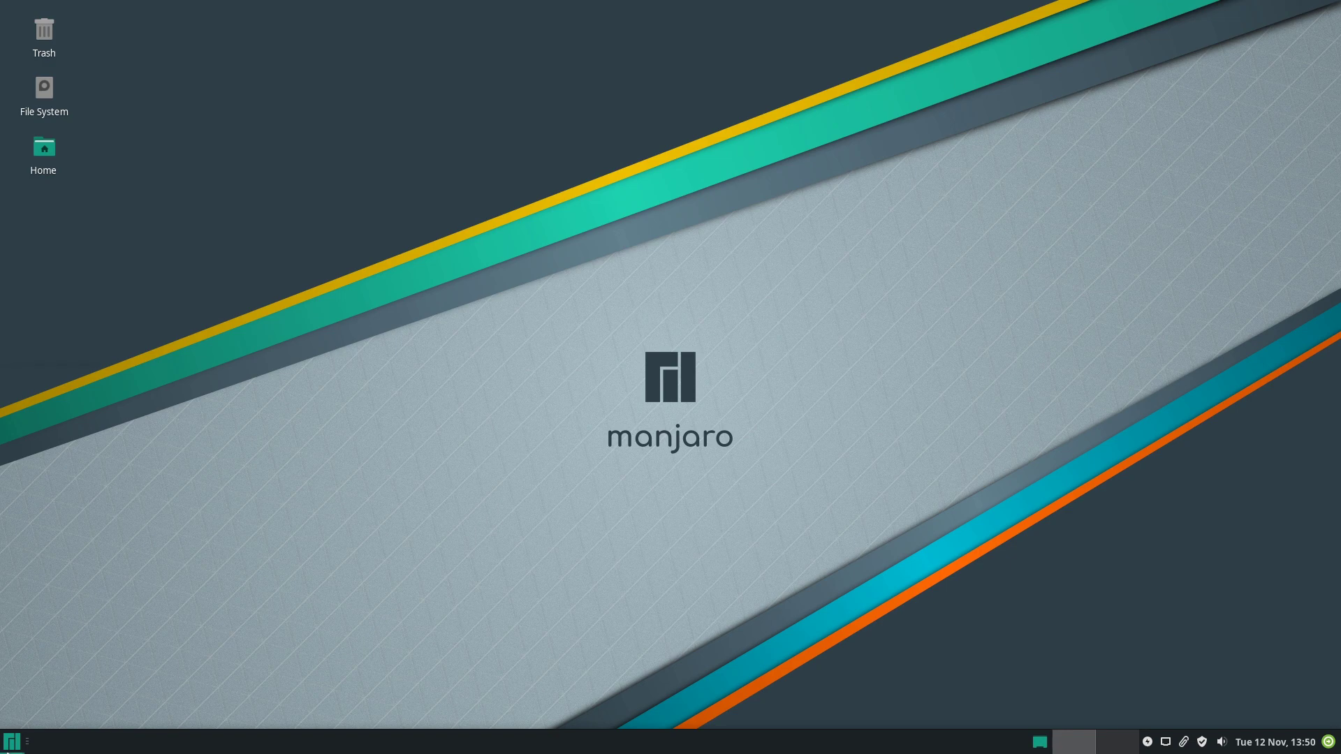
In a new terminal, become root and run lspci -k
click(12, 742)
click(80, 435)
text(su)
key(Return)
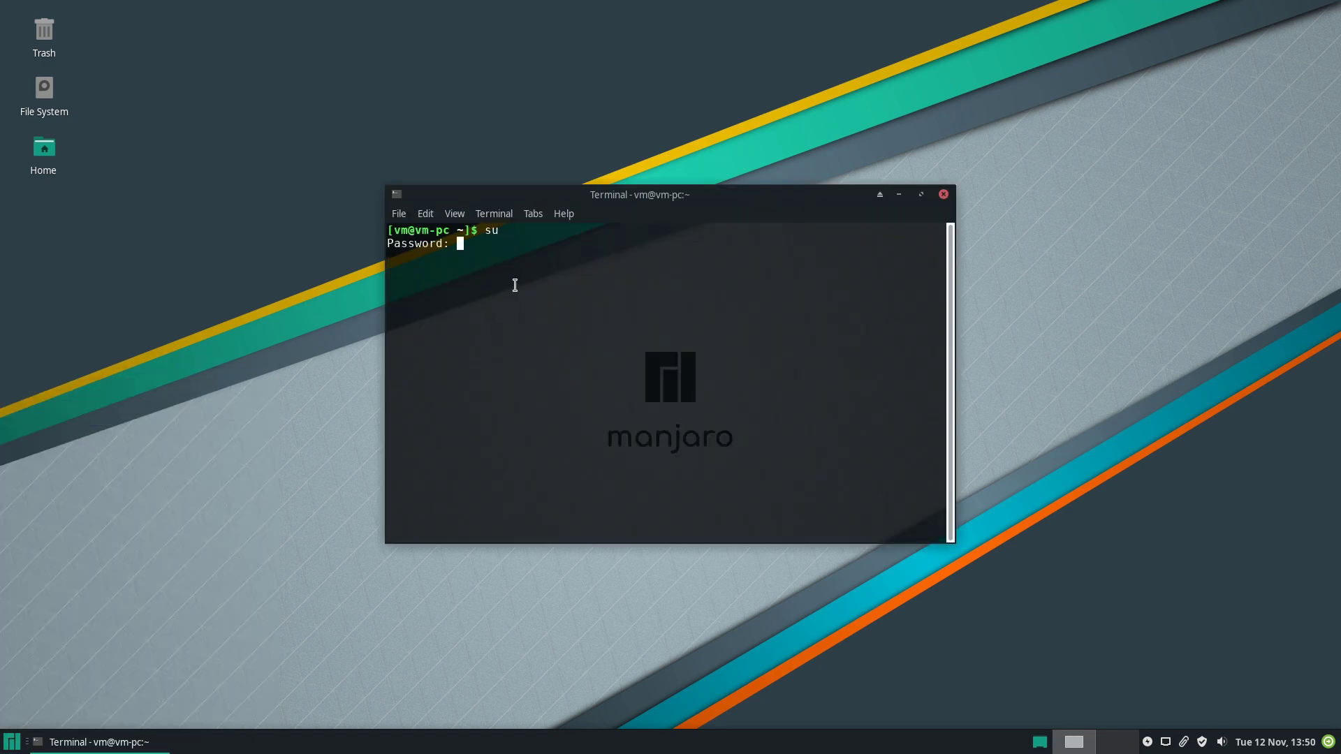
key(Return)
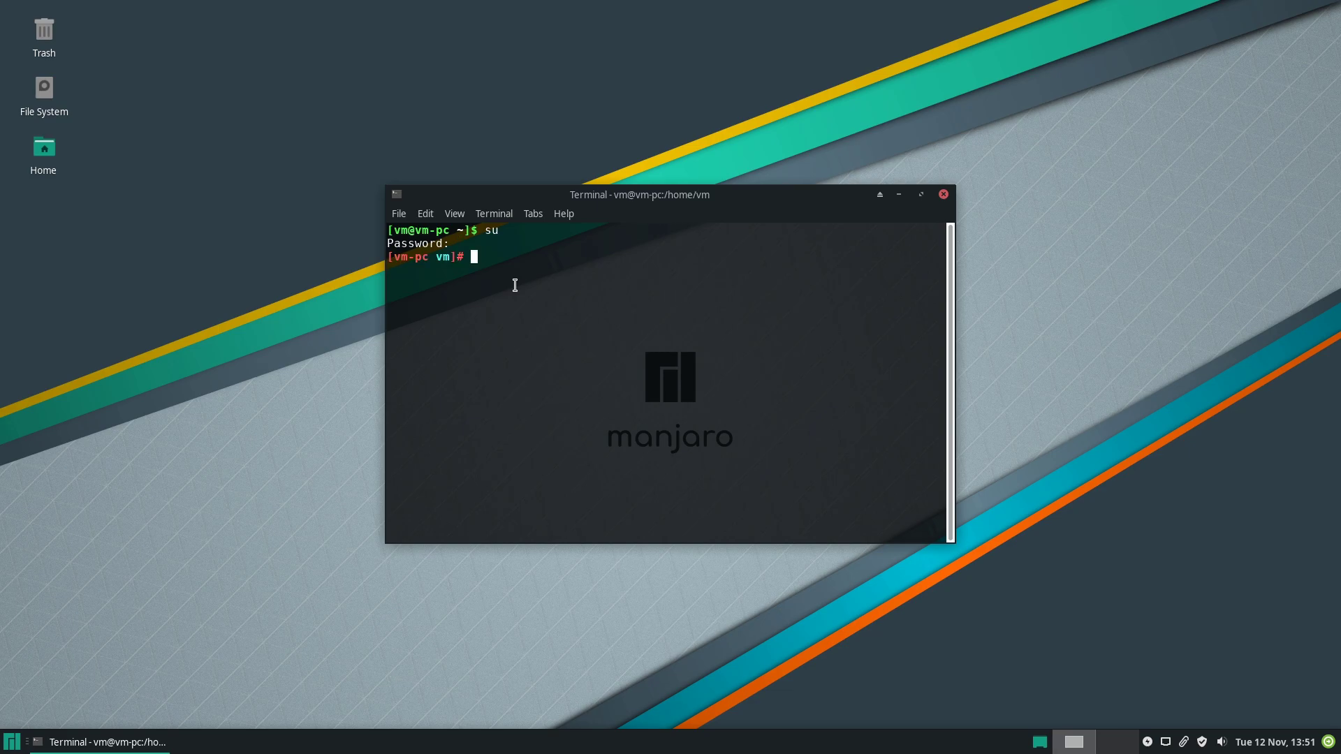
text(lspci -k)
key(Return)
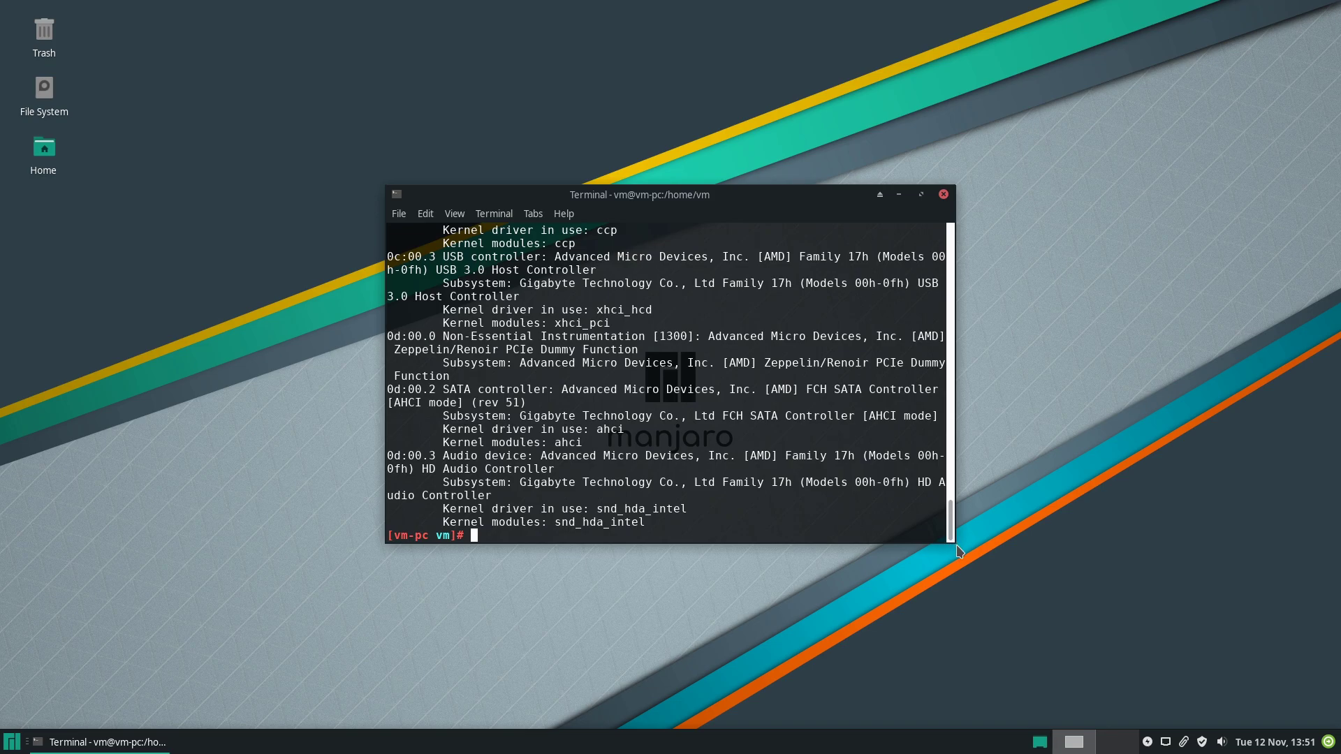
Enlarge the terminal and locate the GTX 980 entries bound to vfio-pci
drag(954, 542, 1233, 625)
scroll(654, 484, up, 12)
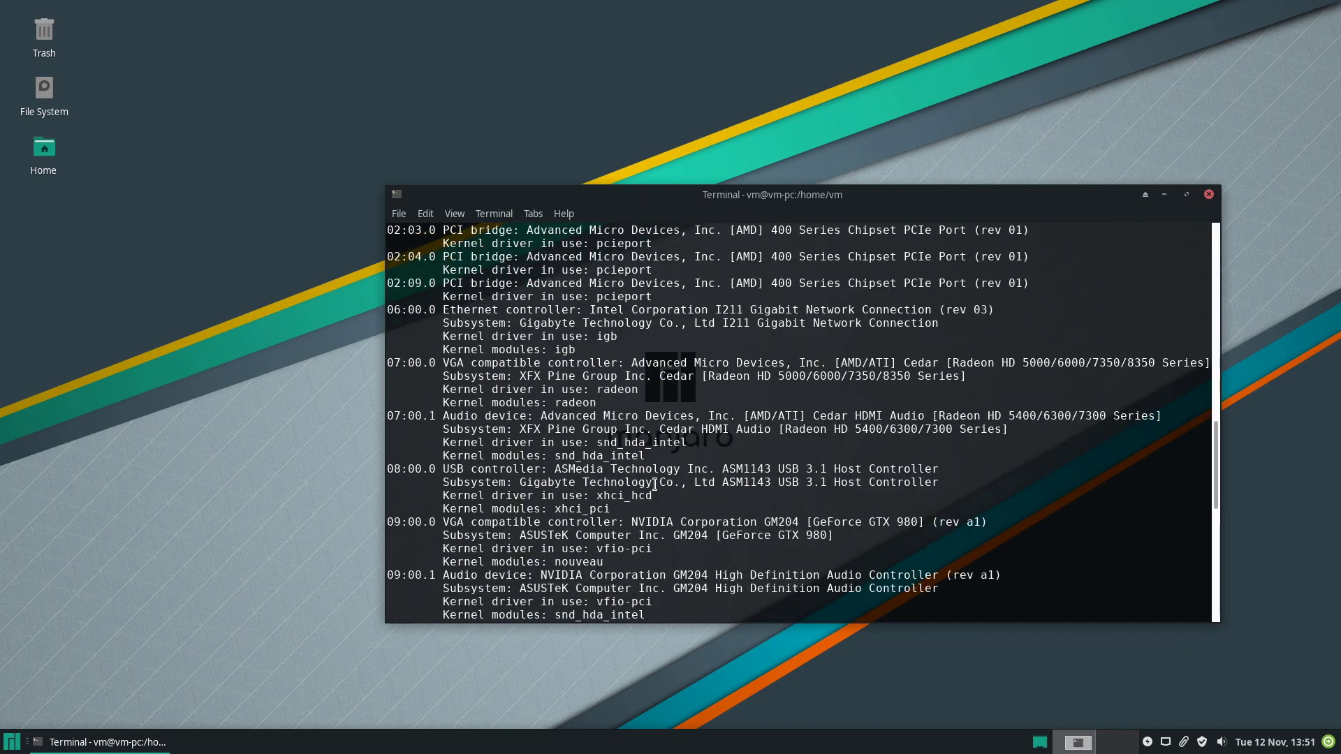
scroll(617, 497, down, 4)
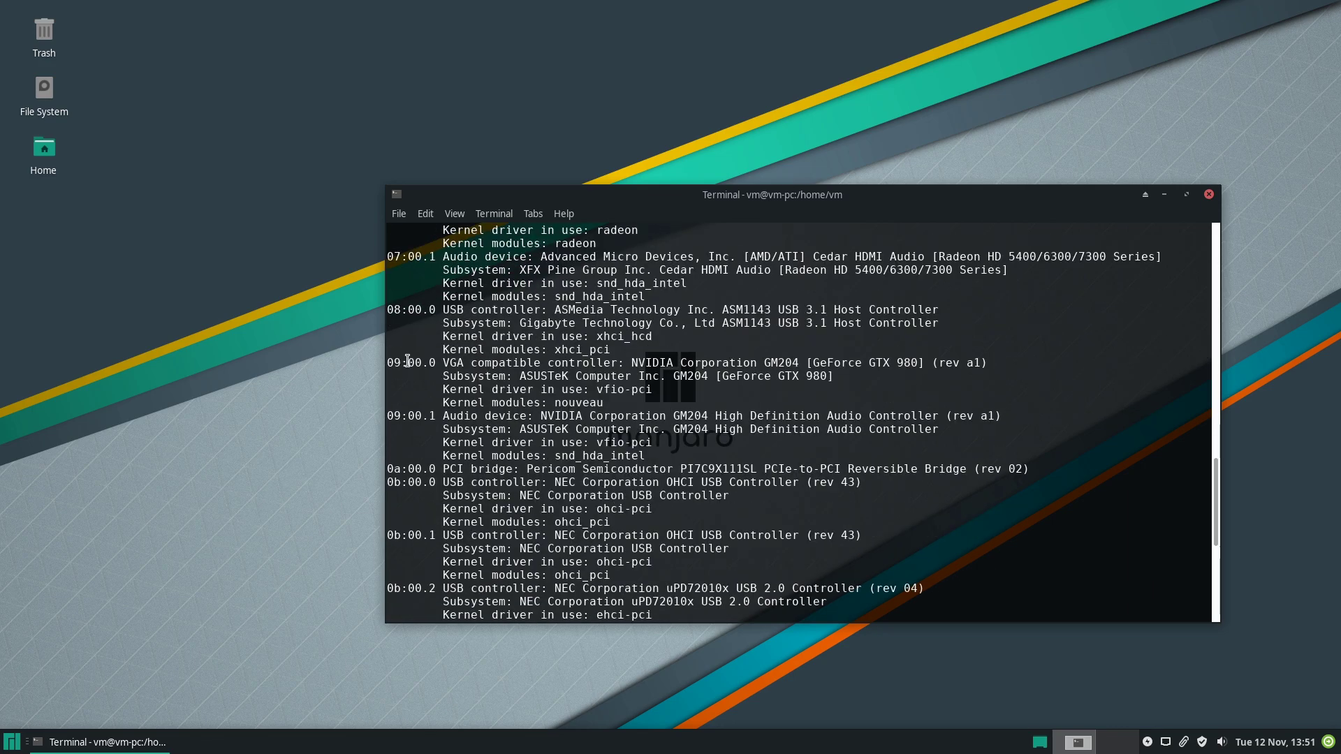
drag(408, 363, 659, 440)
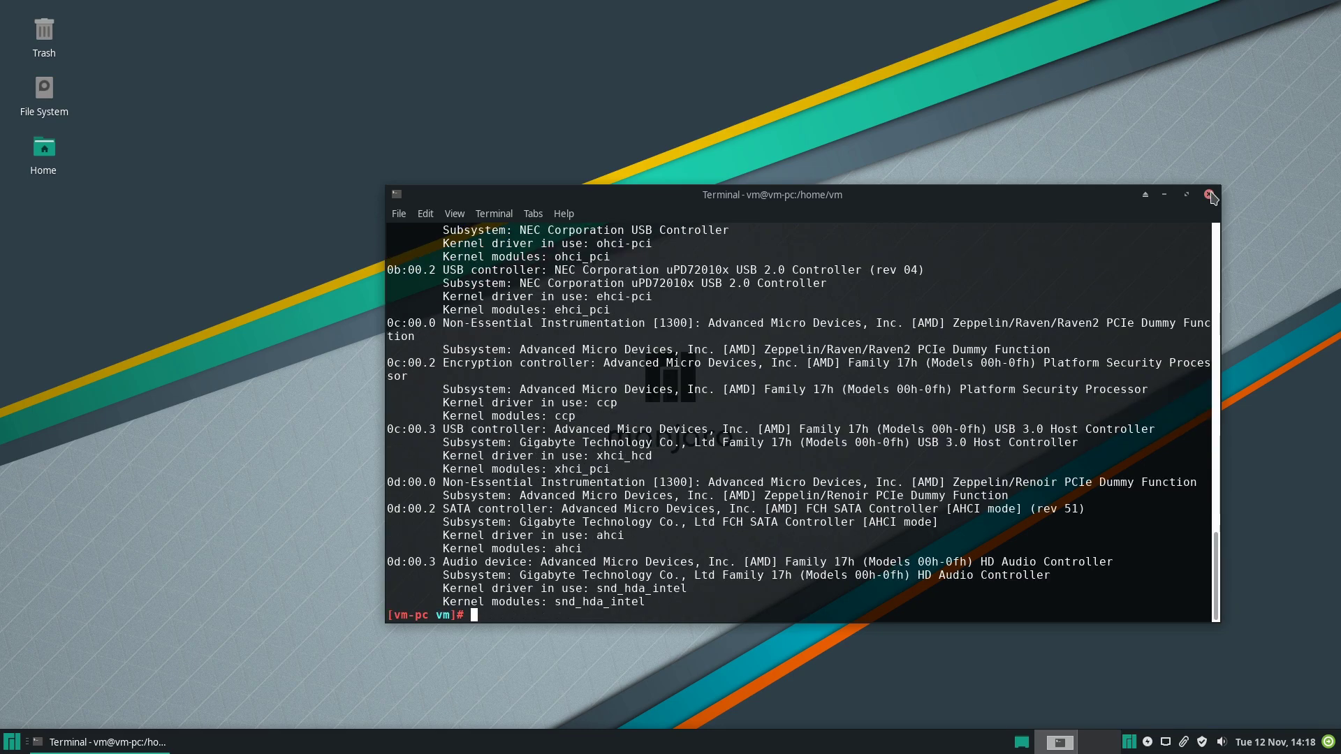
Close the terminal, launch Virtual Machine Manager via 'virt', and authenticate with the account password
click(1209, 194)
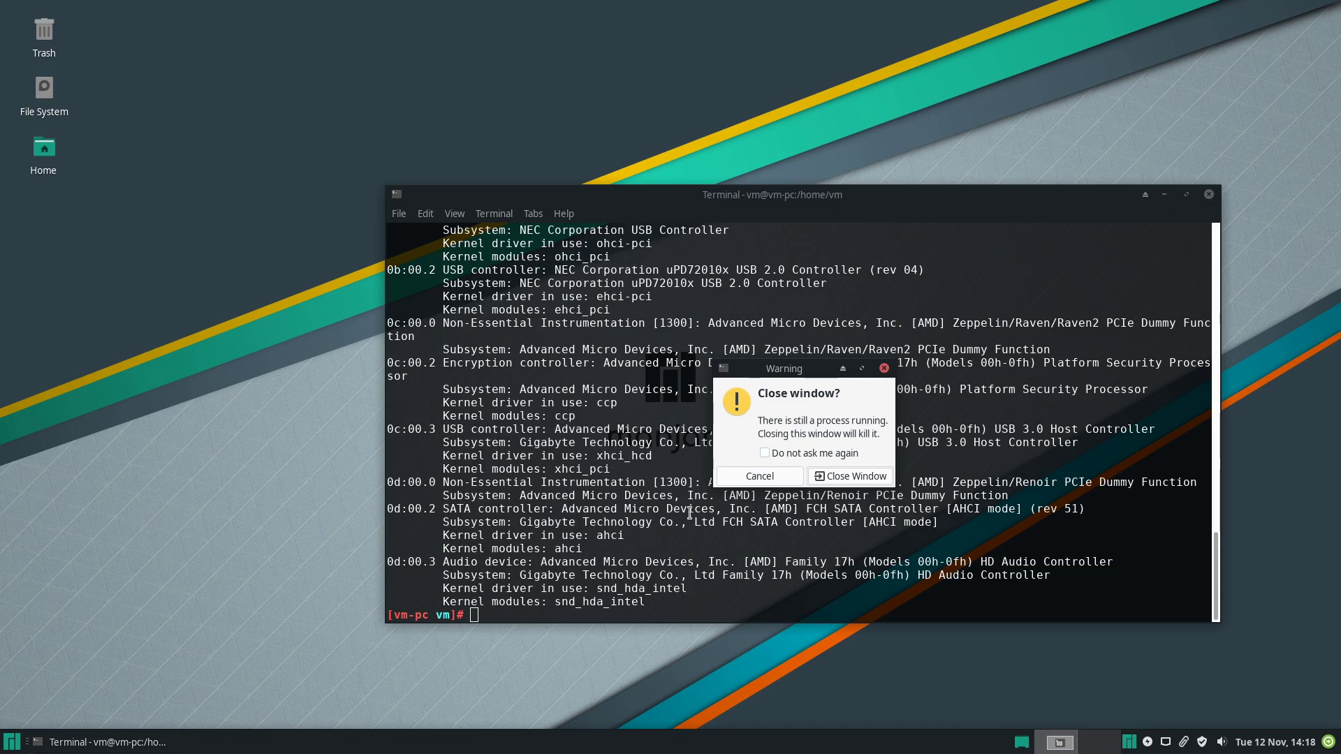
click(846, 476)
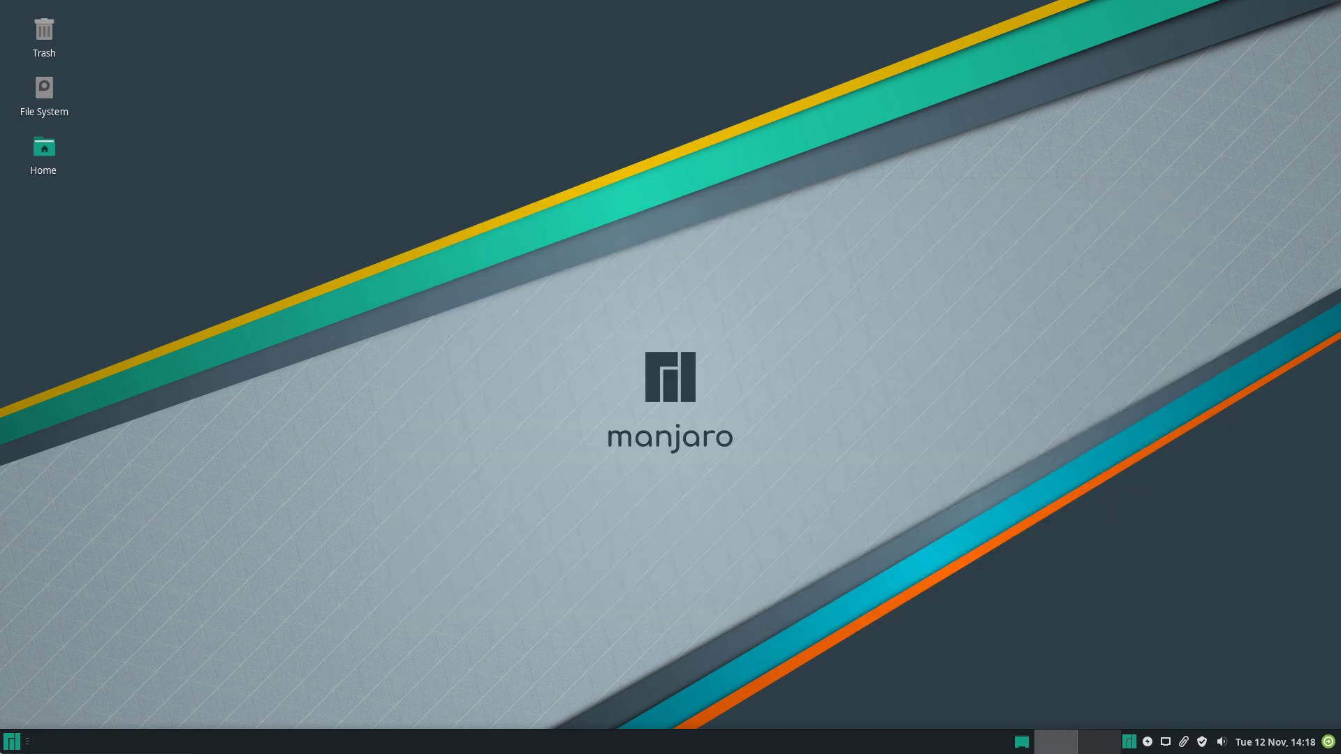
click(11, 743)
text(virt)
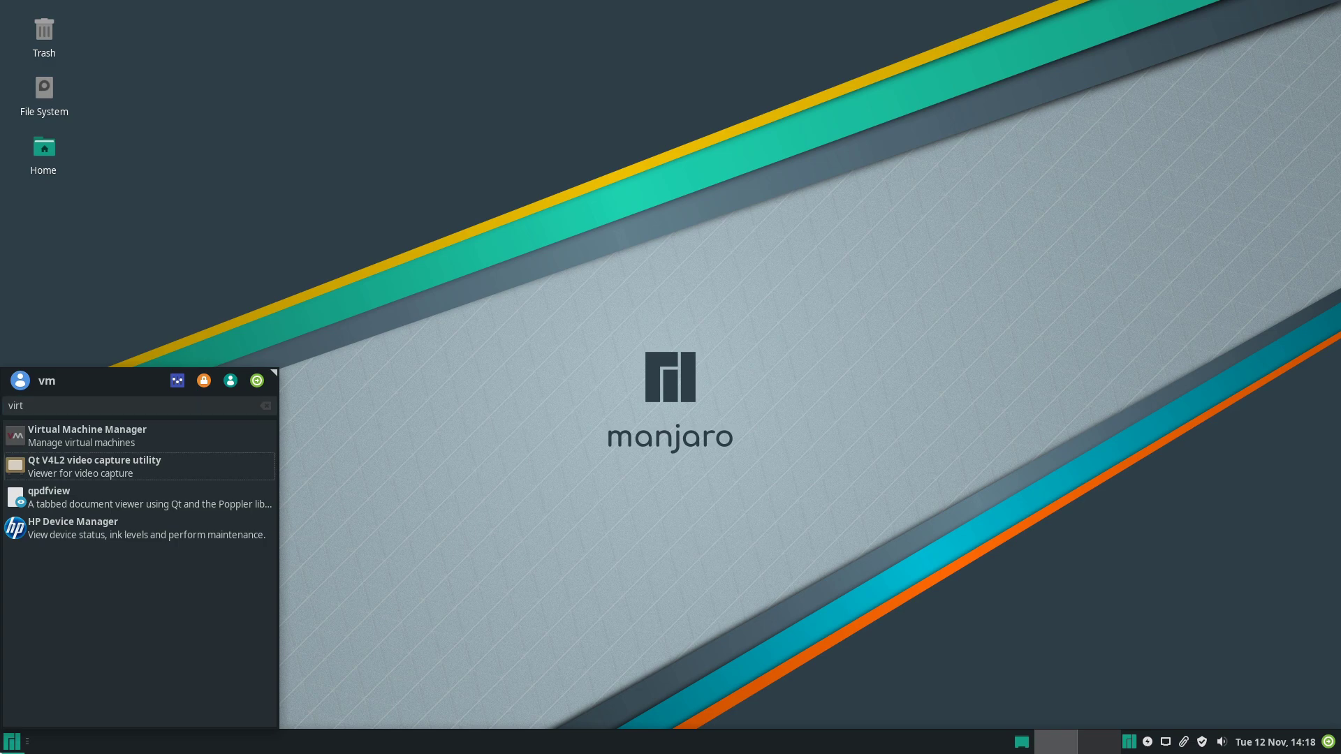
key(Return)
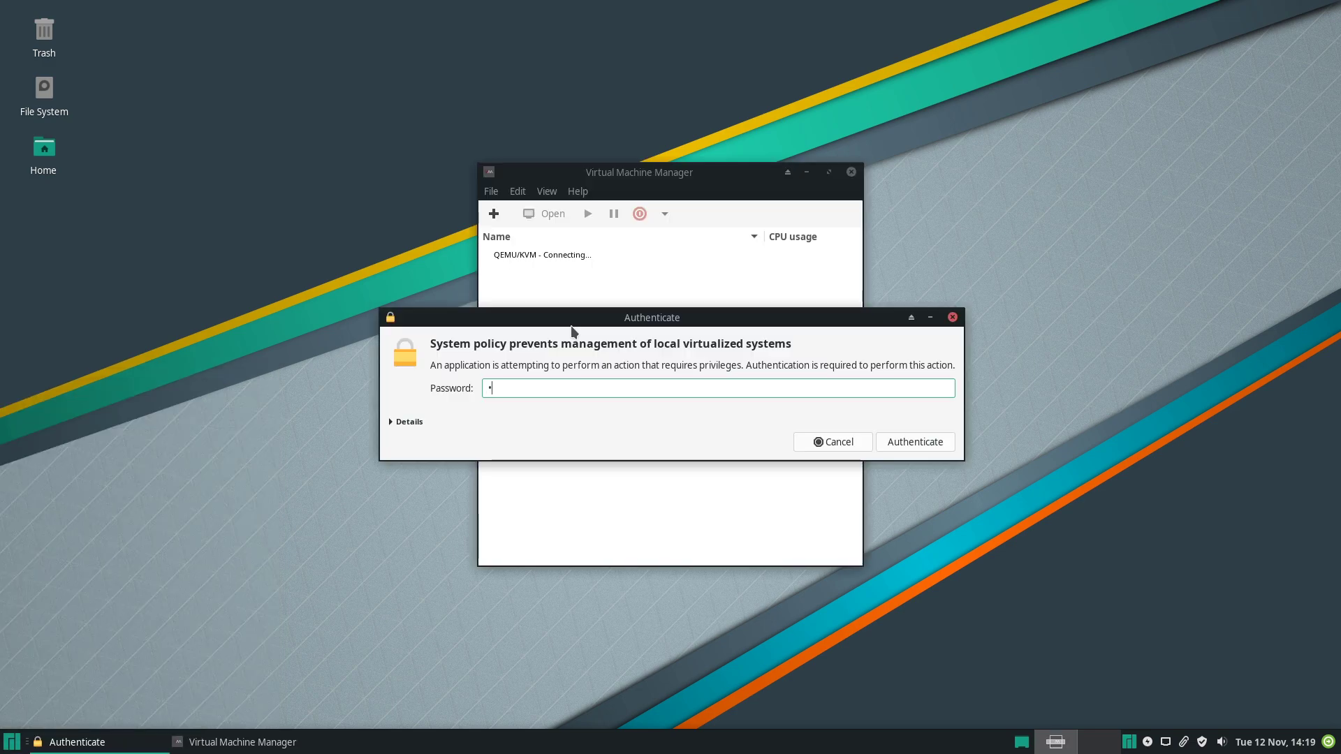
key(Return)
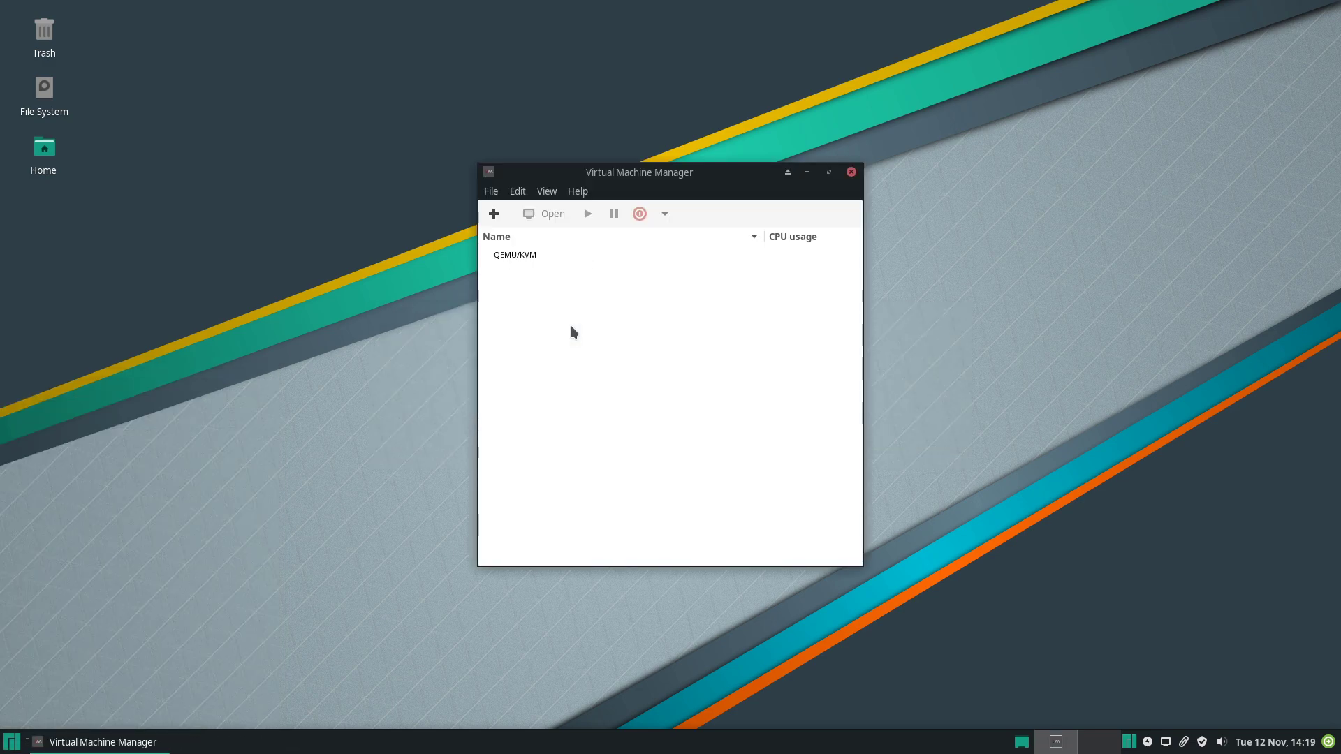
Start a new VM from local install media using the Windows 10 ISO in Downloads
click(493, 215)
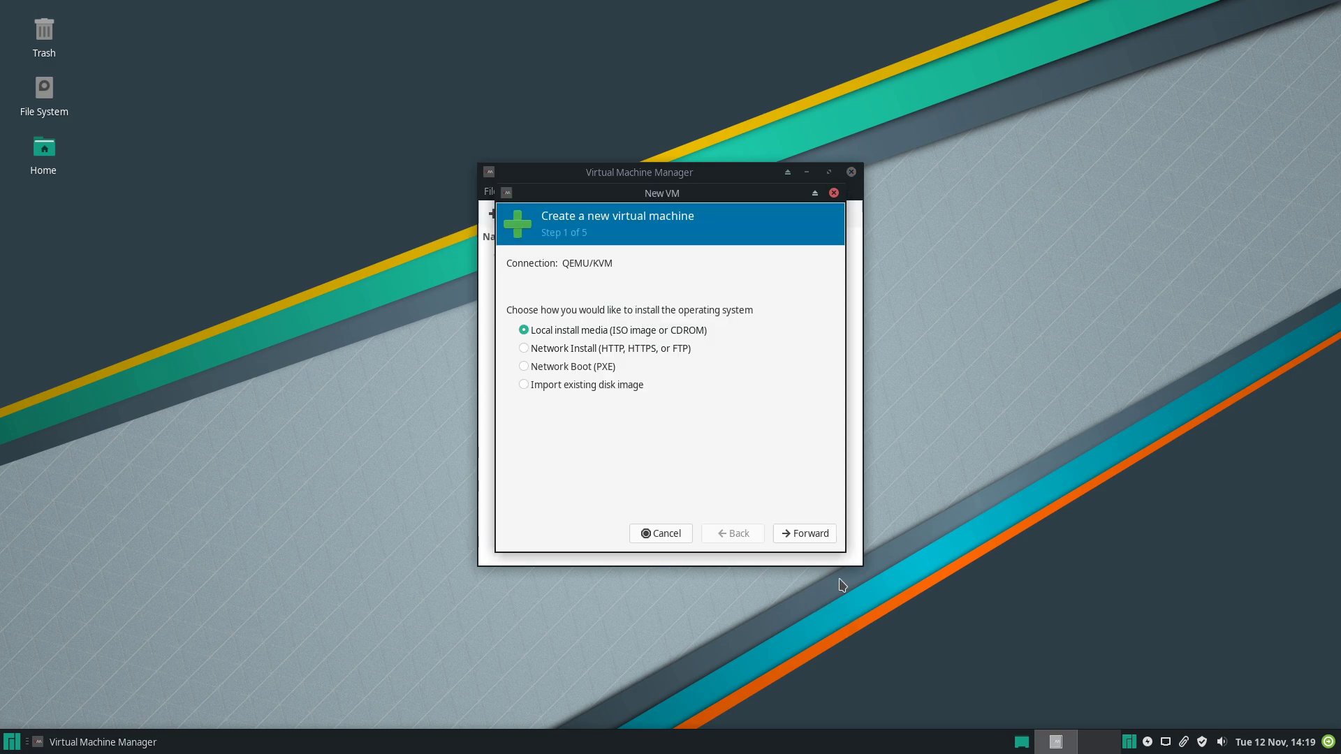
click(823, 534)
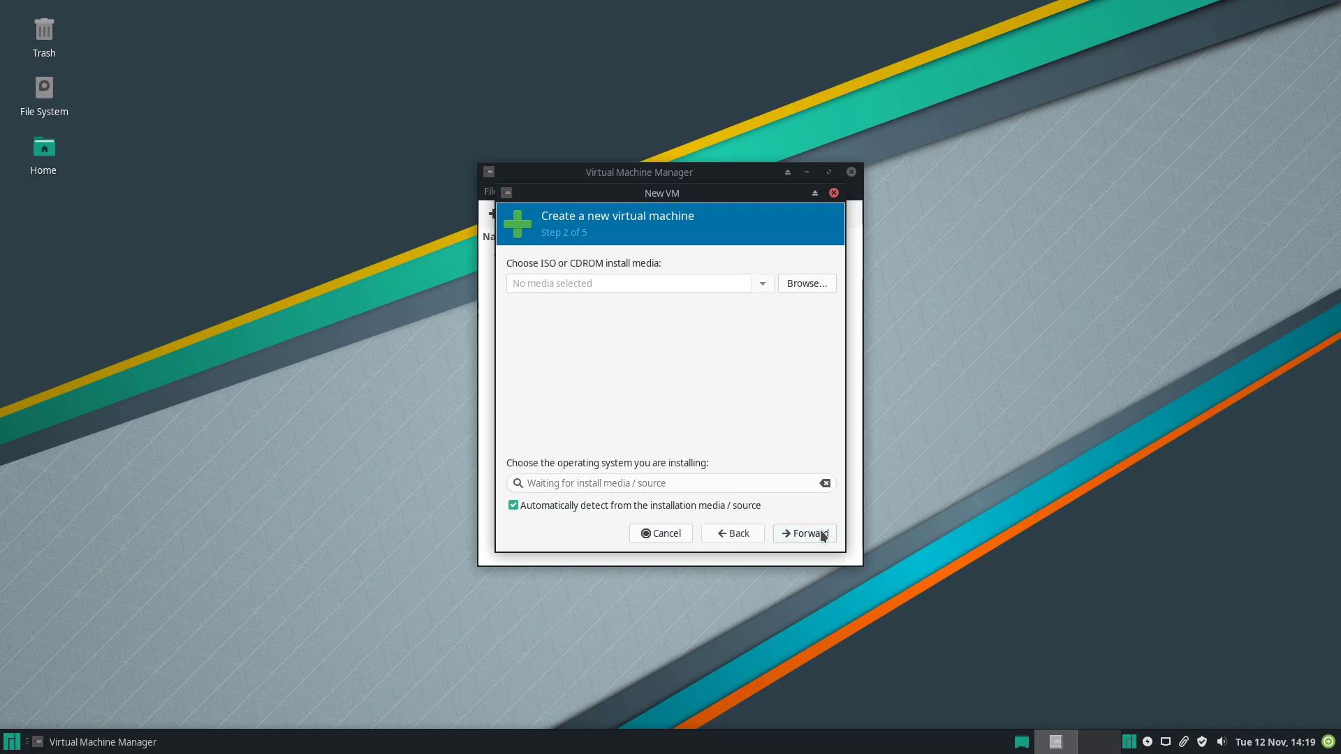
click(799, 285)
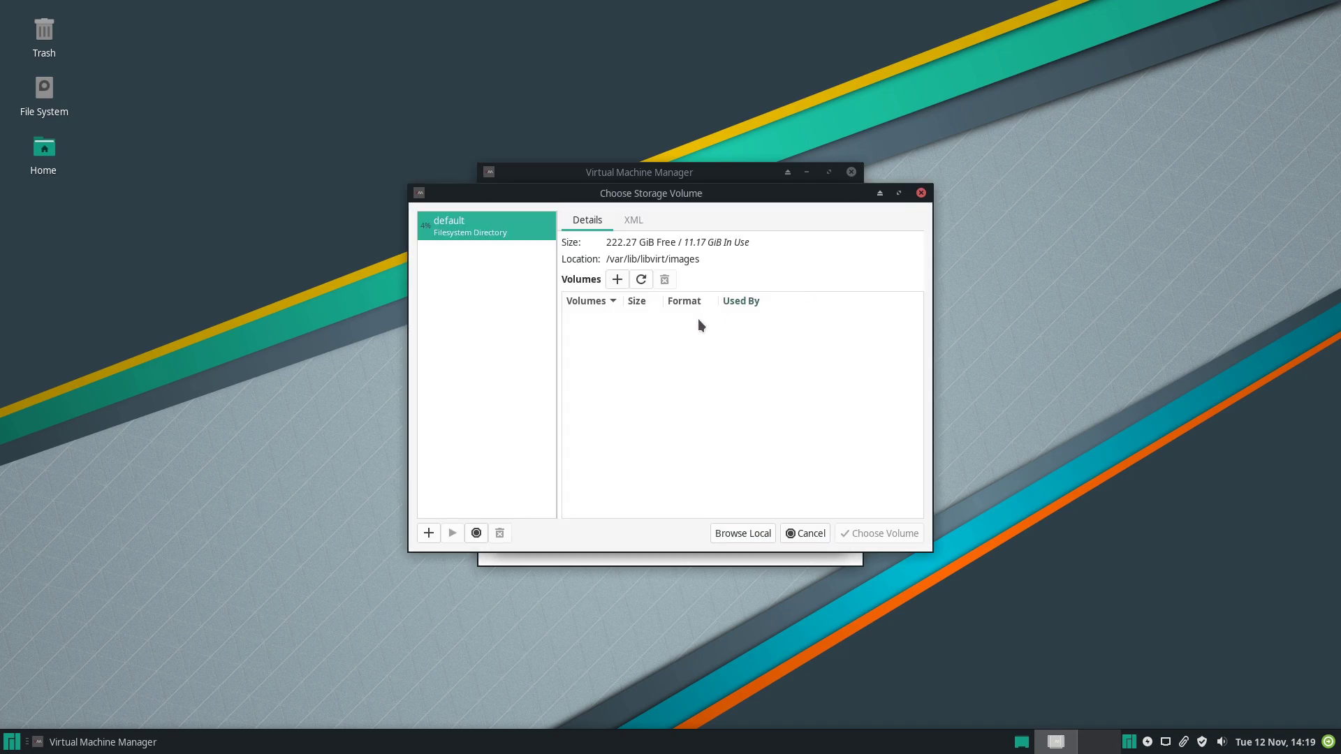
click(753, 532)
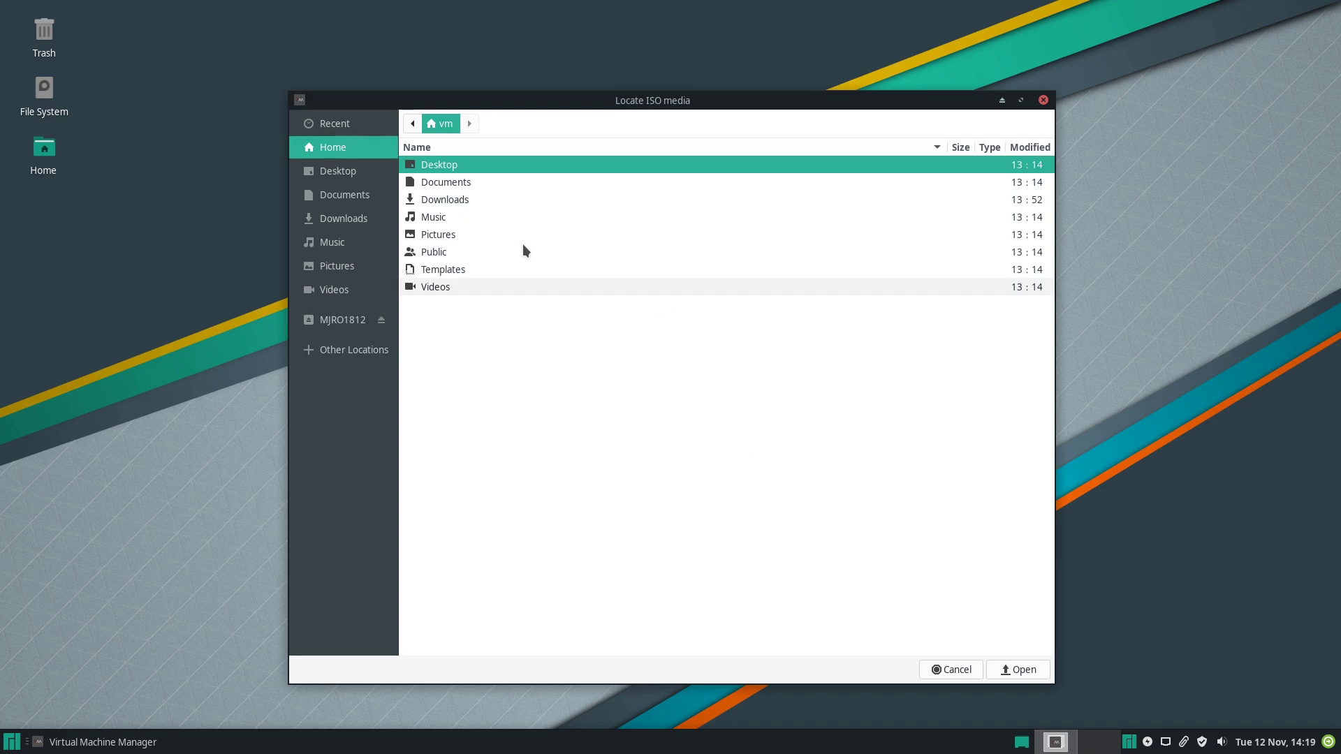
double_click(437, 199)
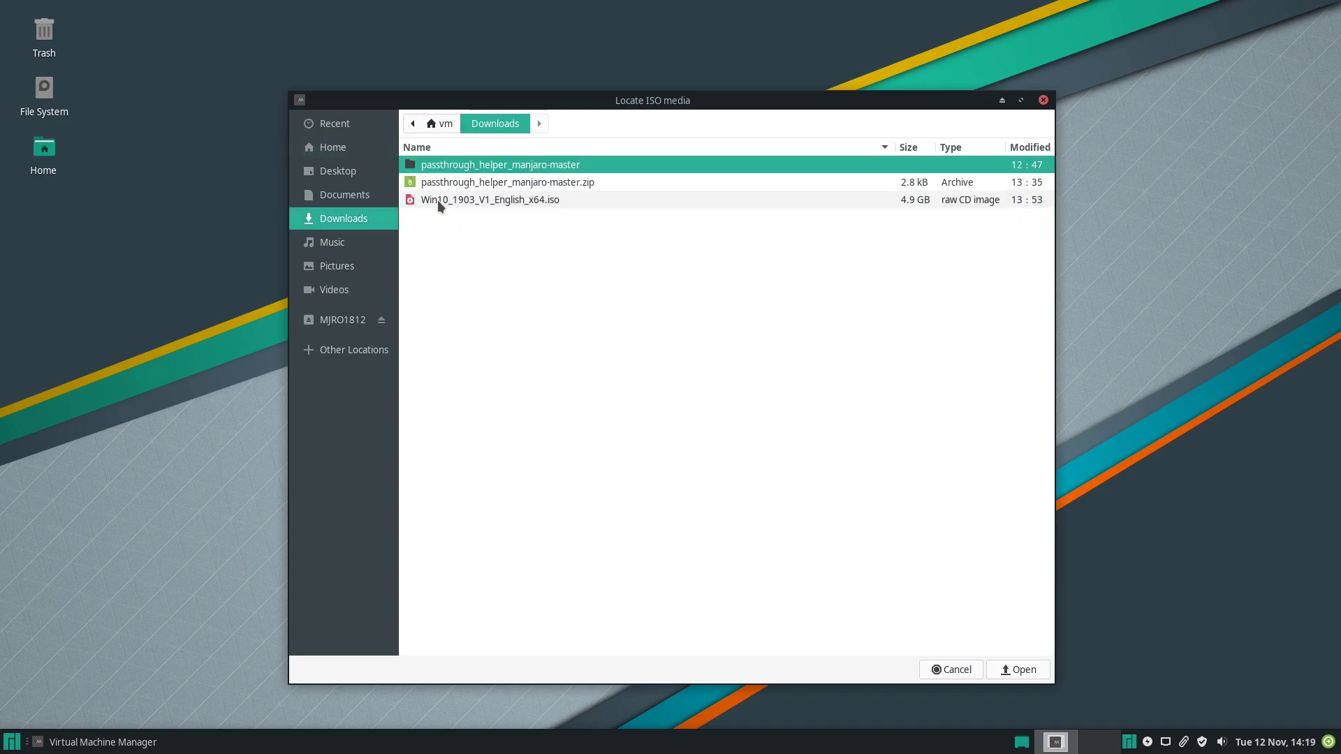
click(437, 199)
double_click(437, 200)
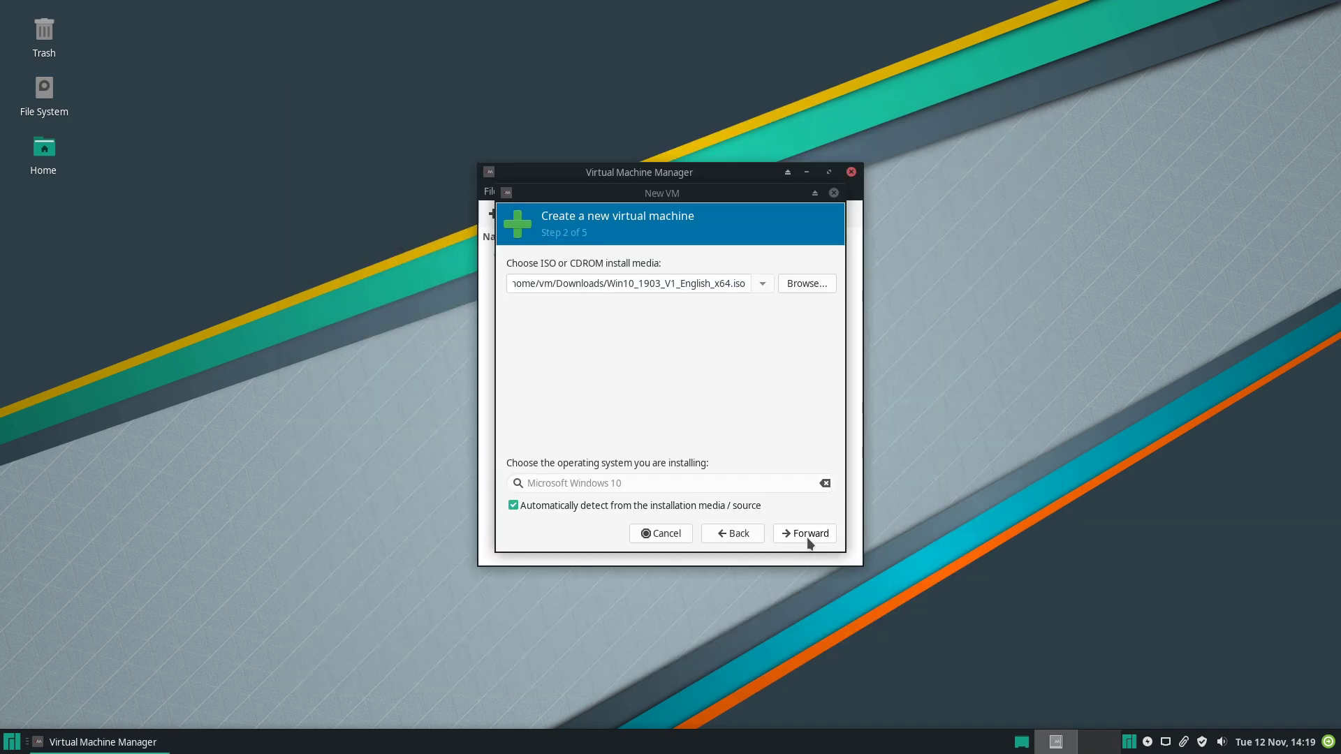
click(809, 534)
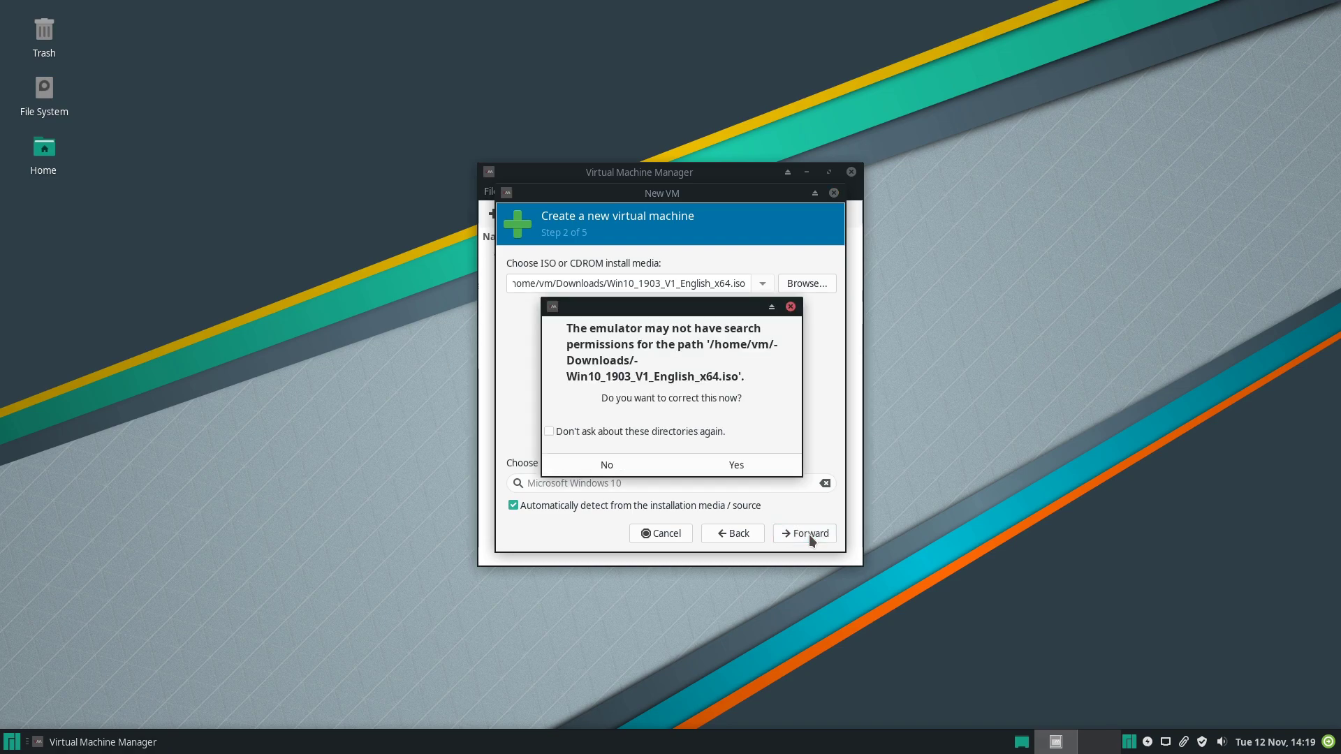
click(738, 461)
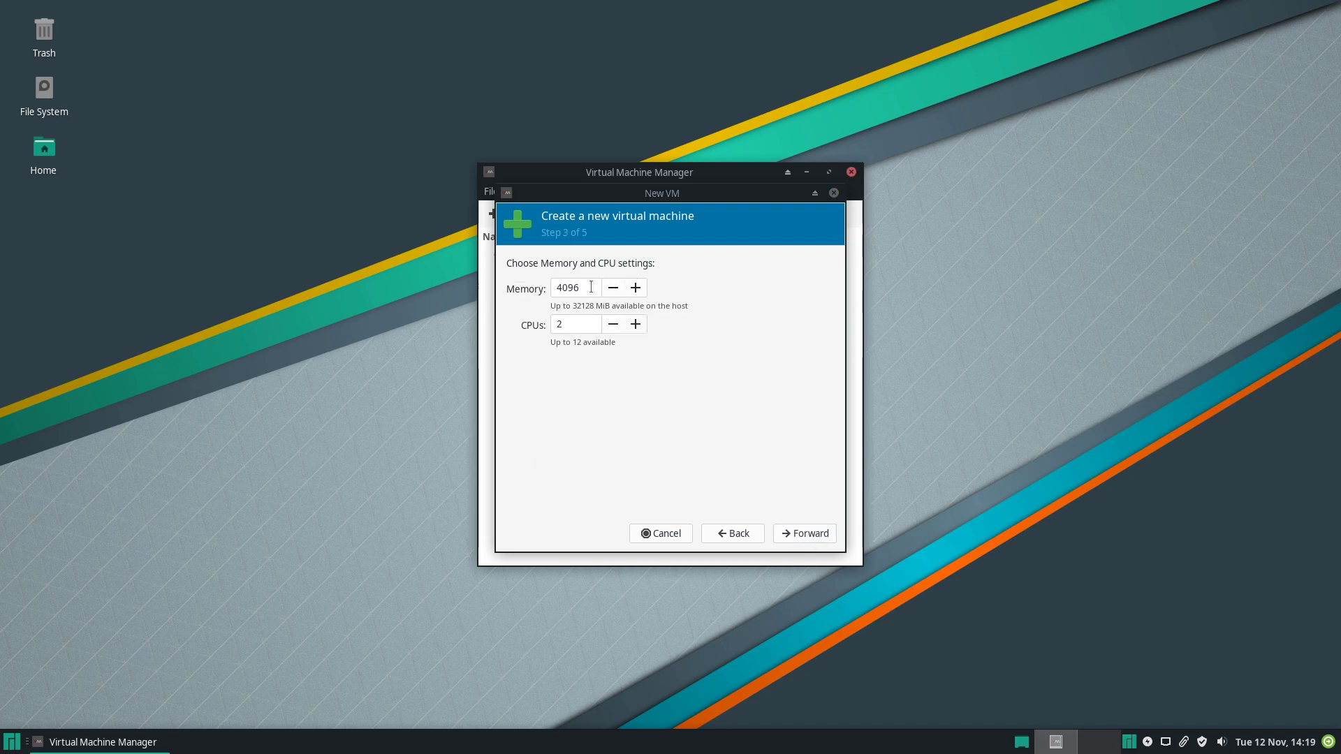
Set 4 CPUs with 4096 MiB memory and accept the 40 GiB disk
click(583, 325)
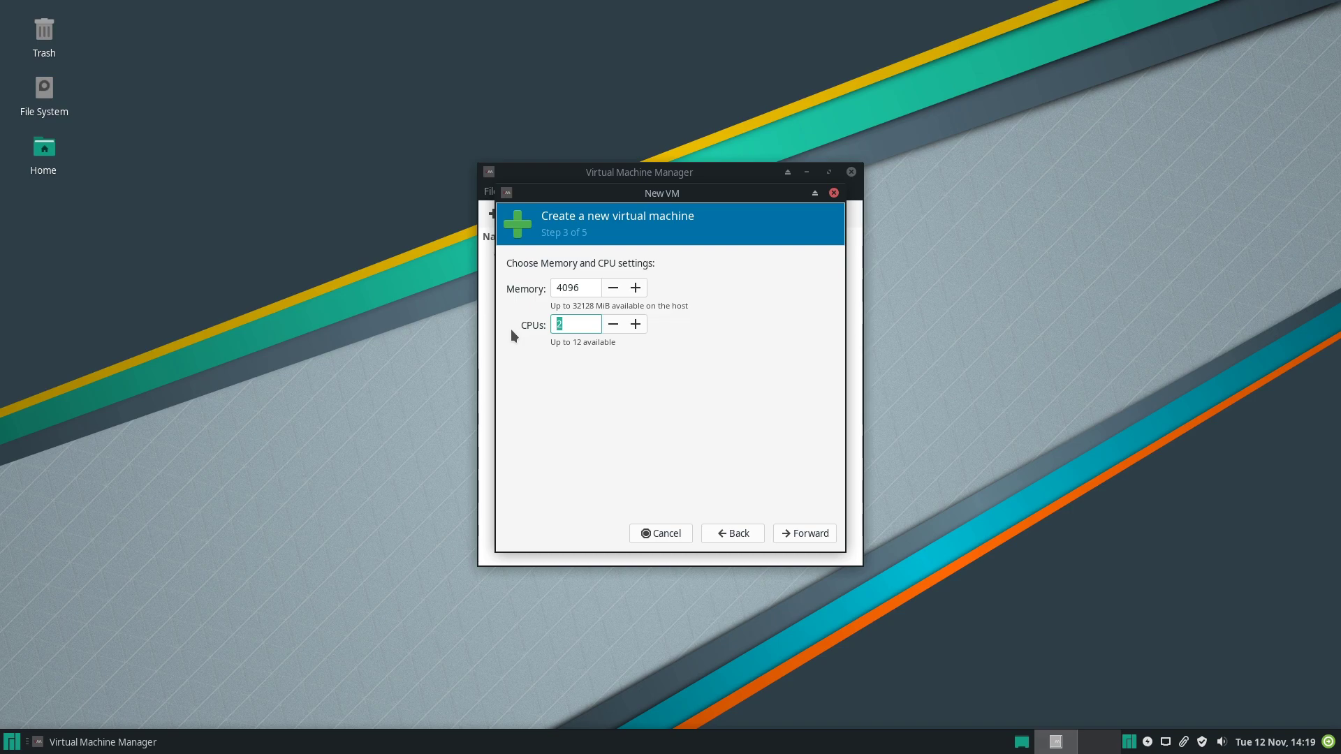
text(4)
key(shift+Tab)
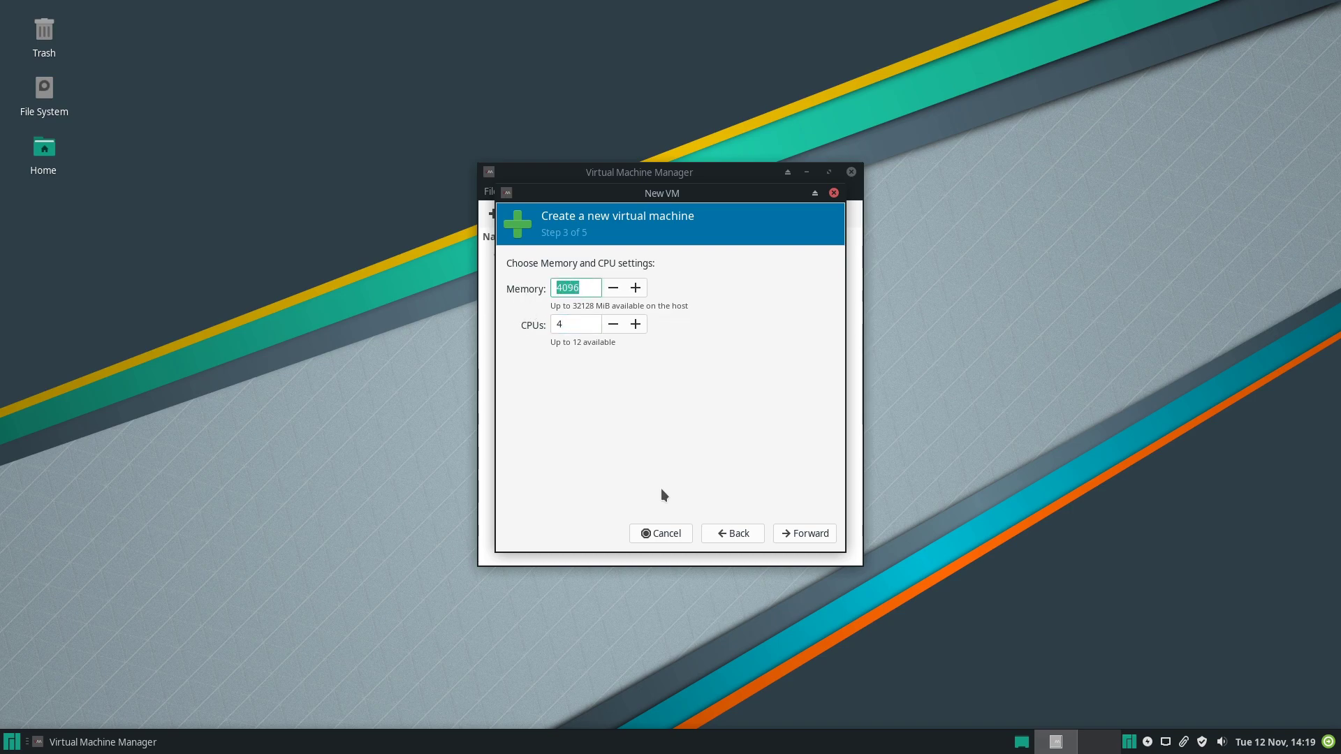
click(790, 533)
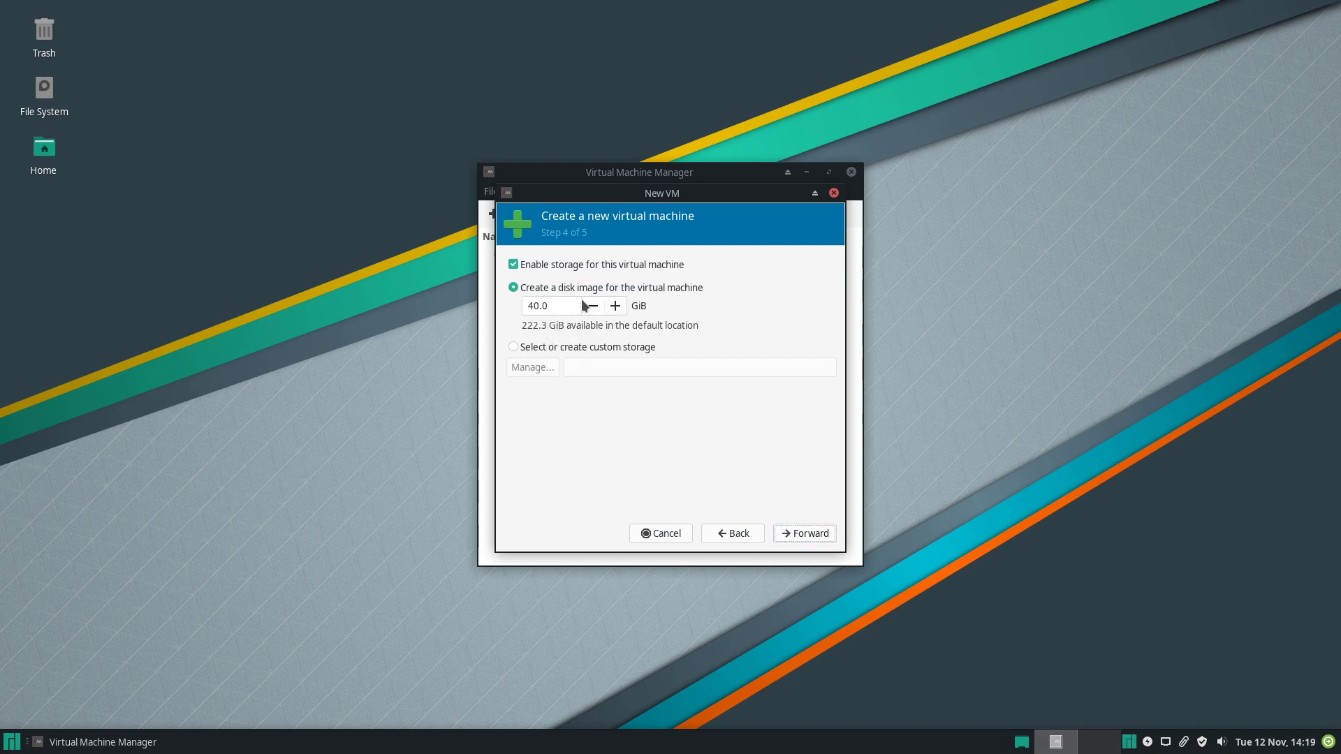
click(827, 534)
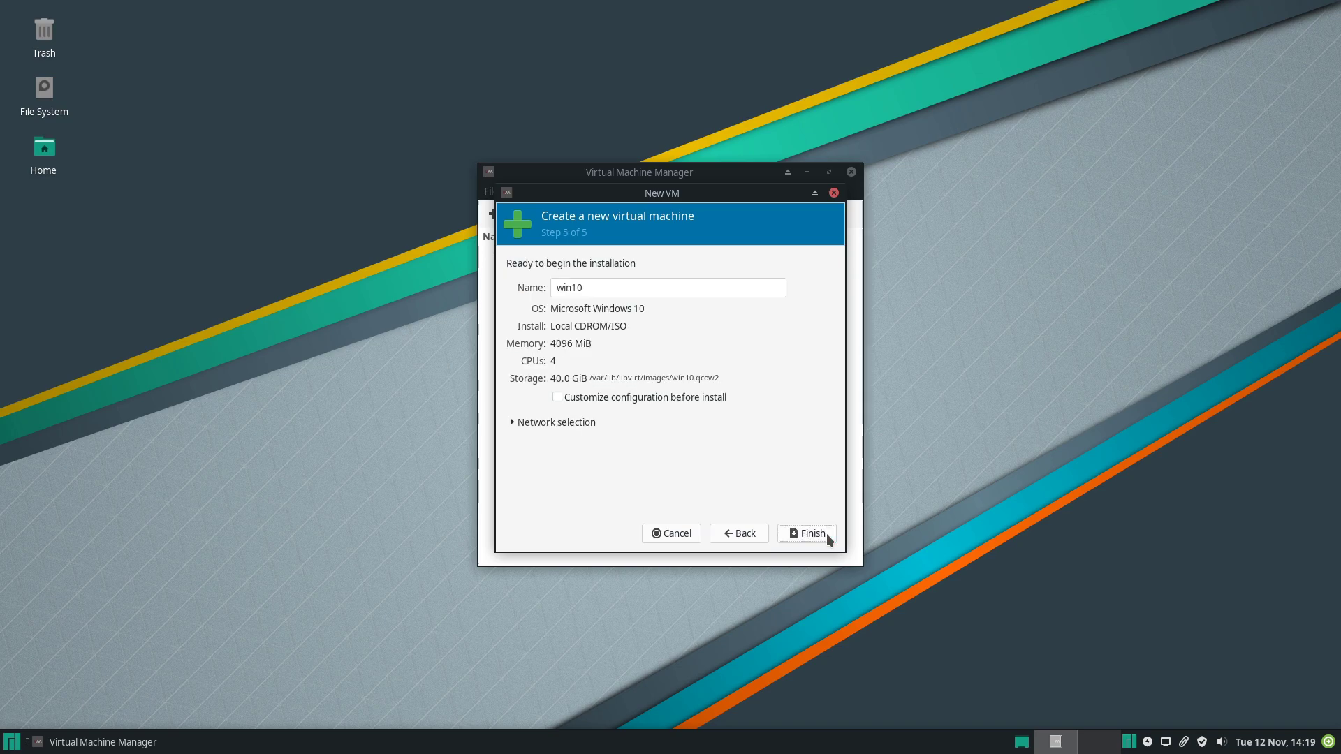
Finish with Customize before install ticked, and start the inactive default network
click(661, 399)
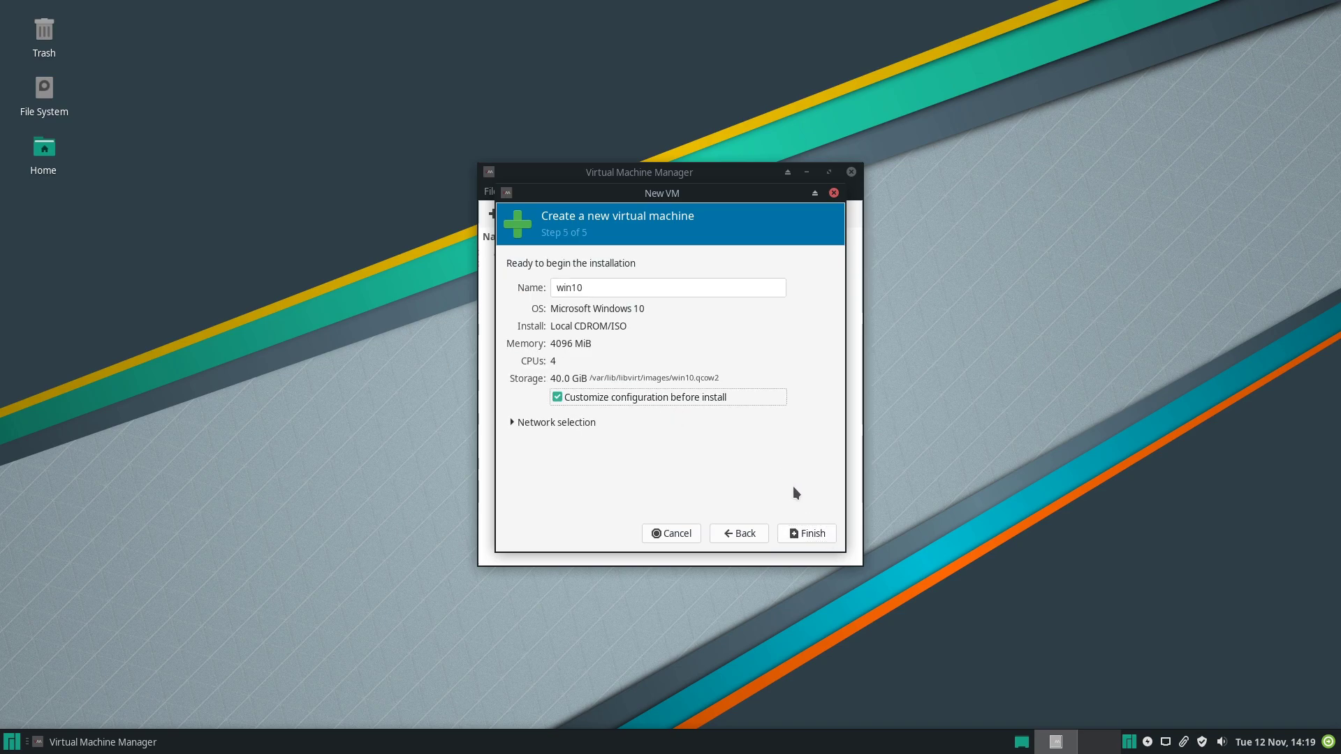
click(809, 534)
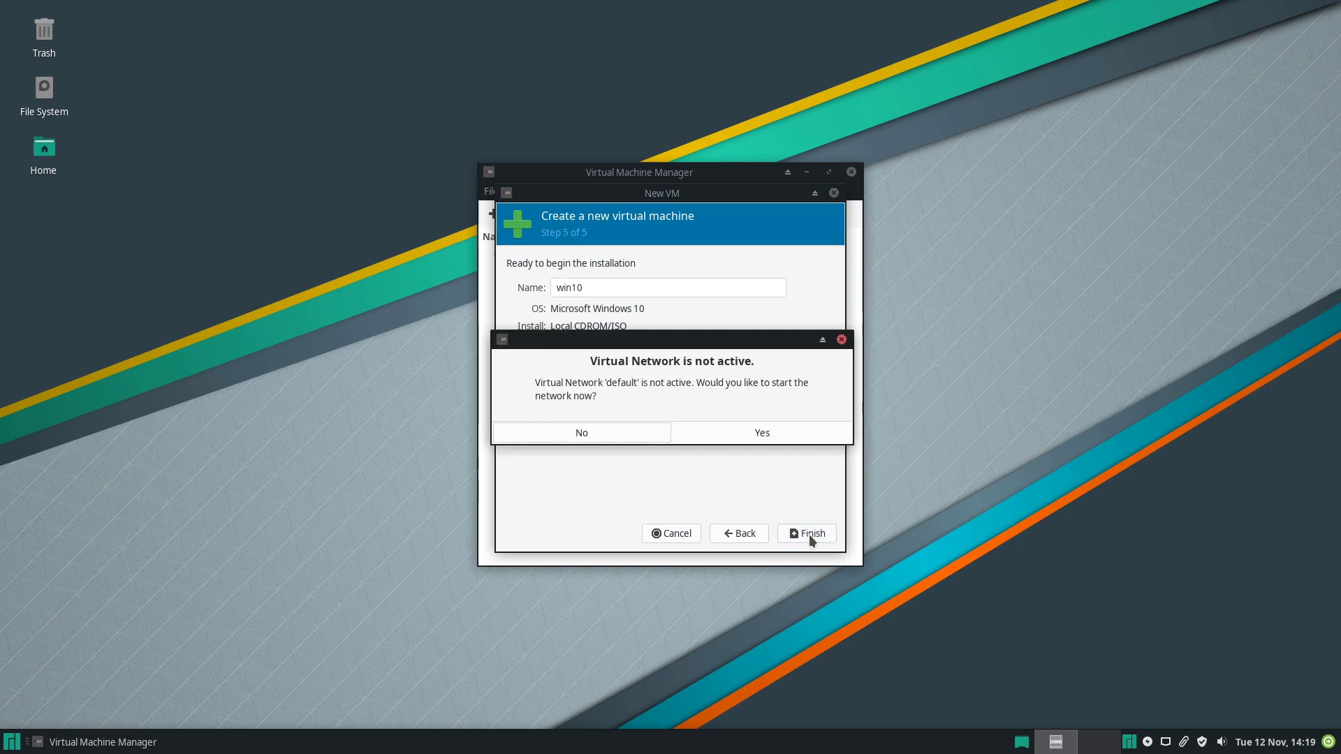
click(759, 434)
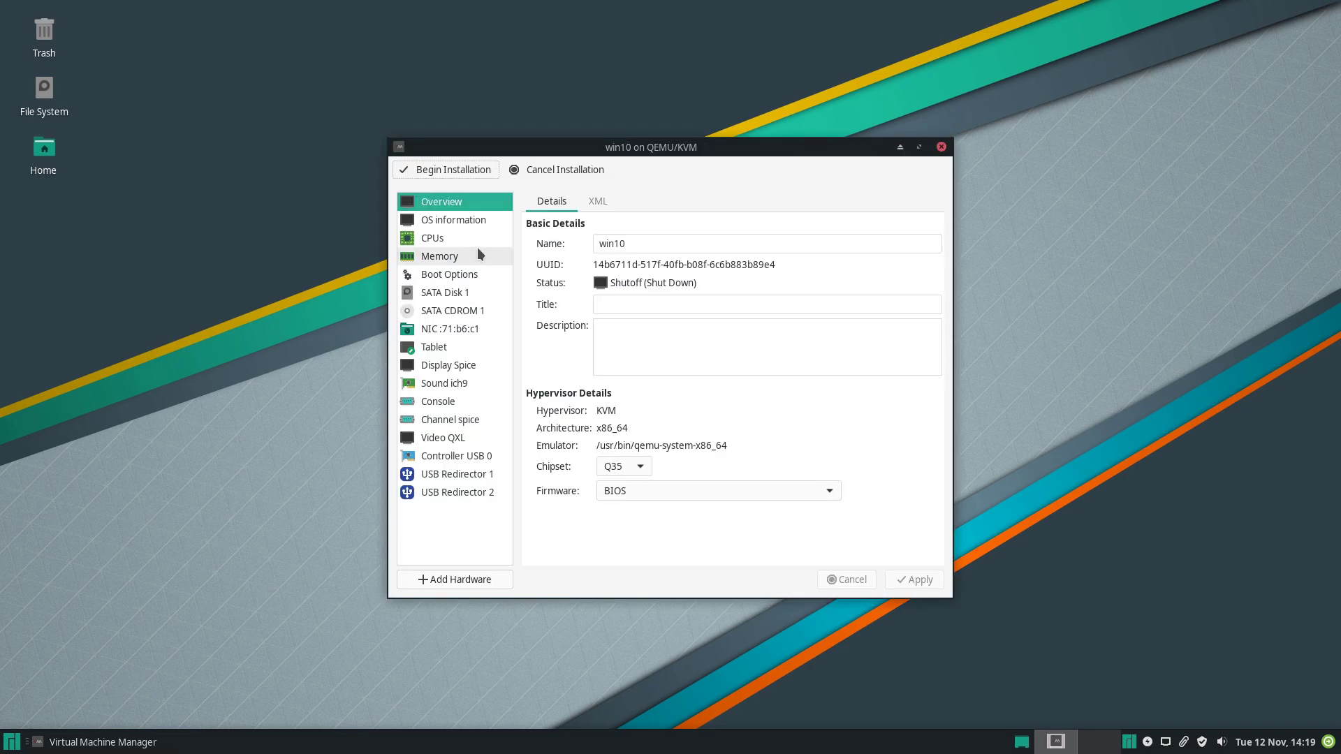
Switch the firmware to UEFI x86_64 OVMF_CODE.fd and apply it
click(648, 495)
click(655, 517)
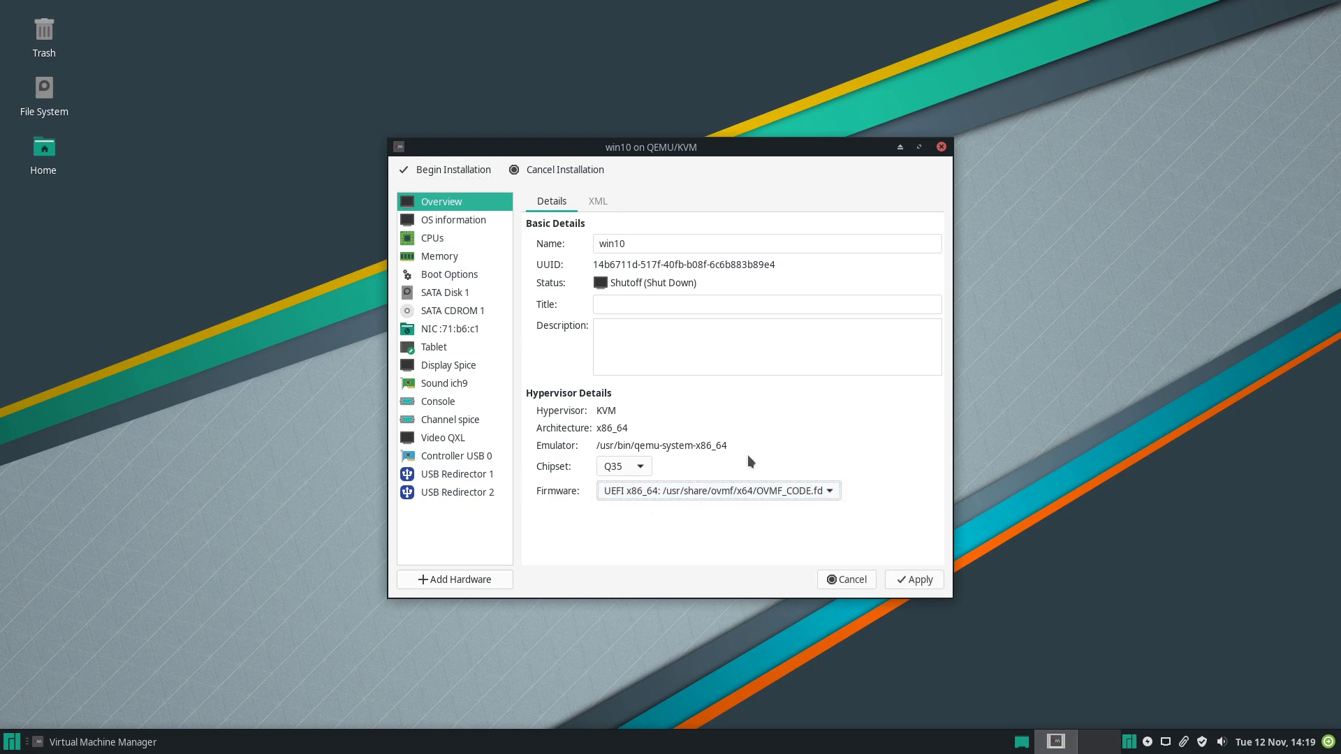
click(917, 581)
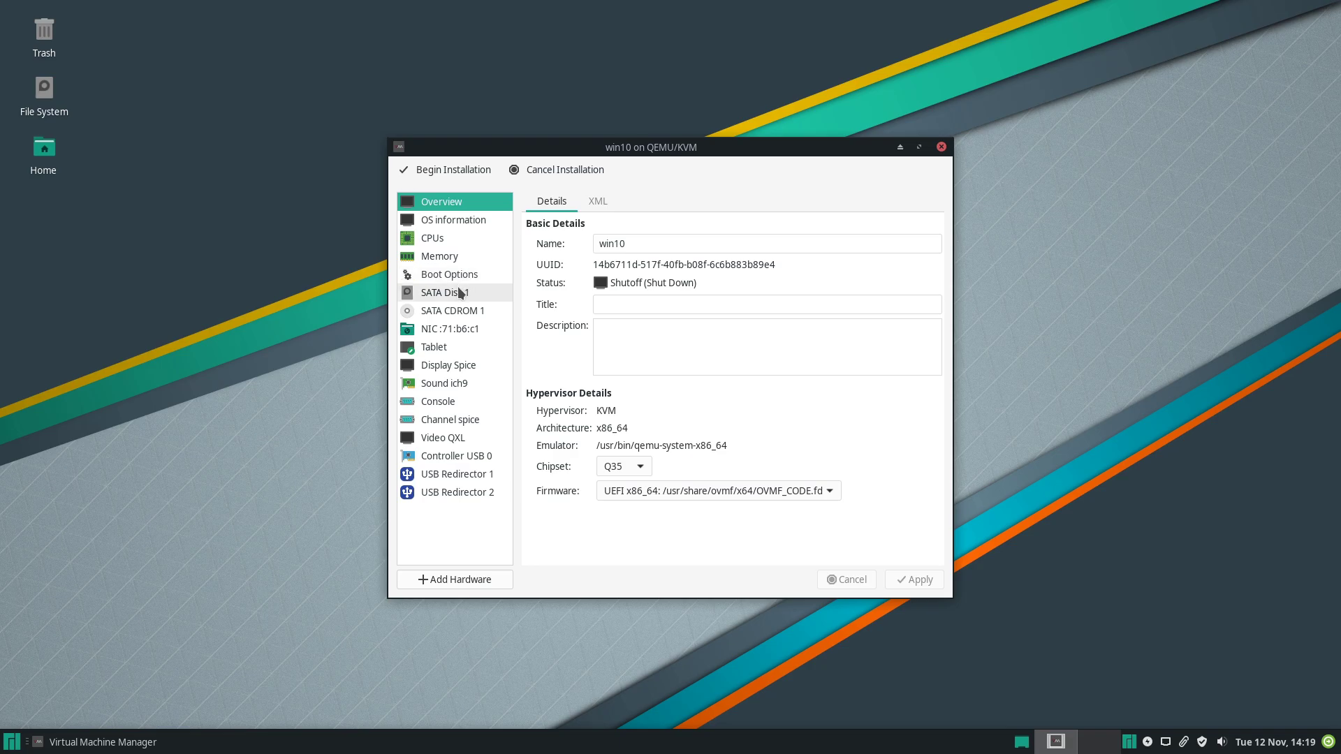
Remove the Tablet, Display Spice, Sound ich9, Console and Channel spice devices
click(455, 347)
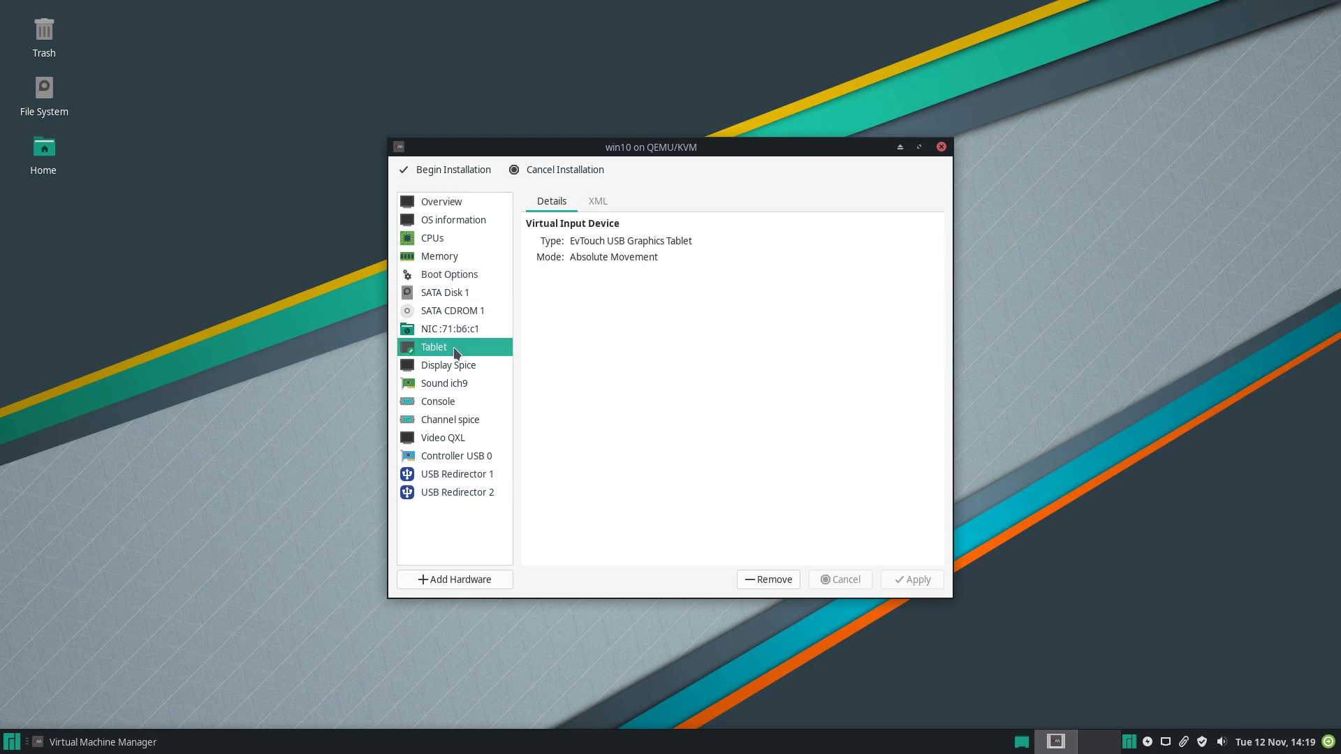
click(776, 582)
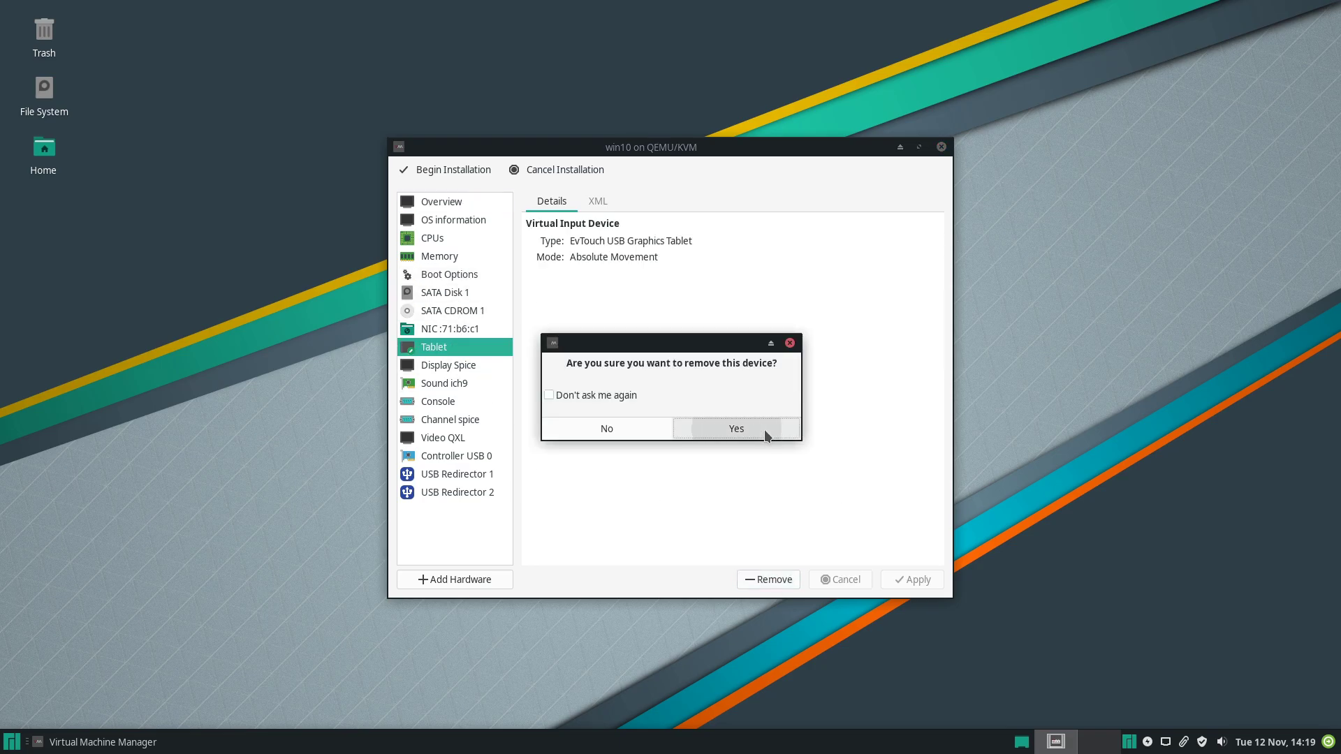
click(764, 429)
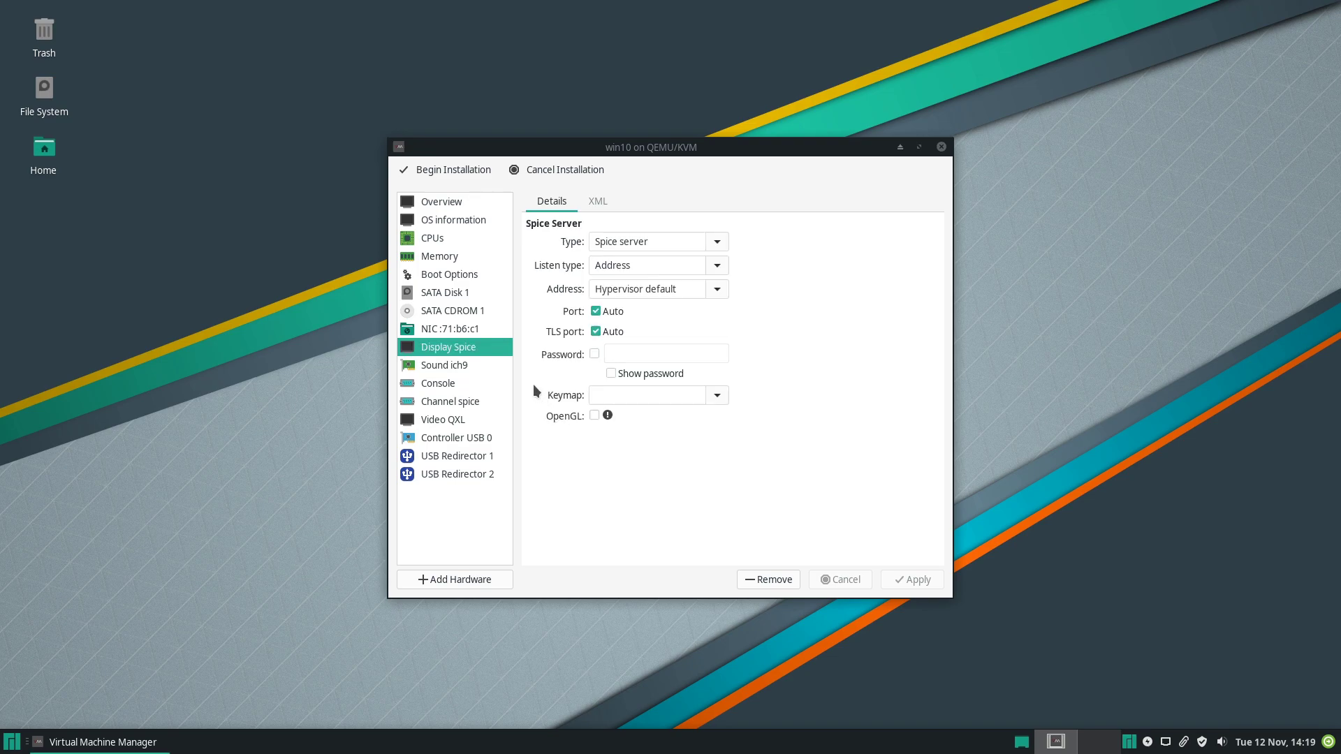
click(769, 590)
click(751, 431)
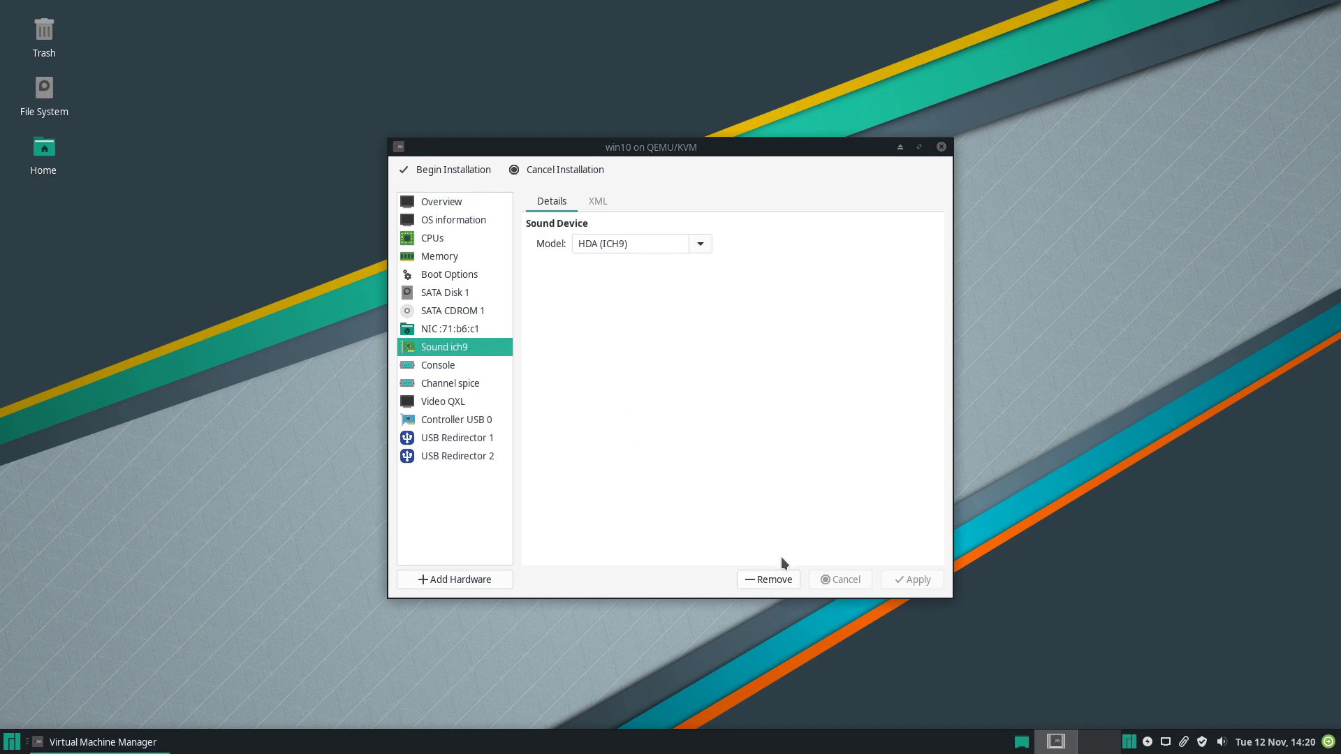
click(771, 580)
click(763, 428)
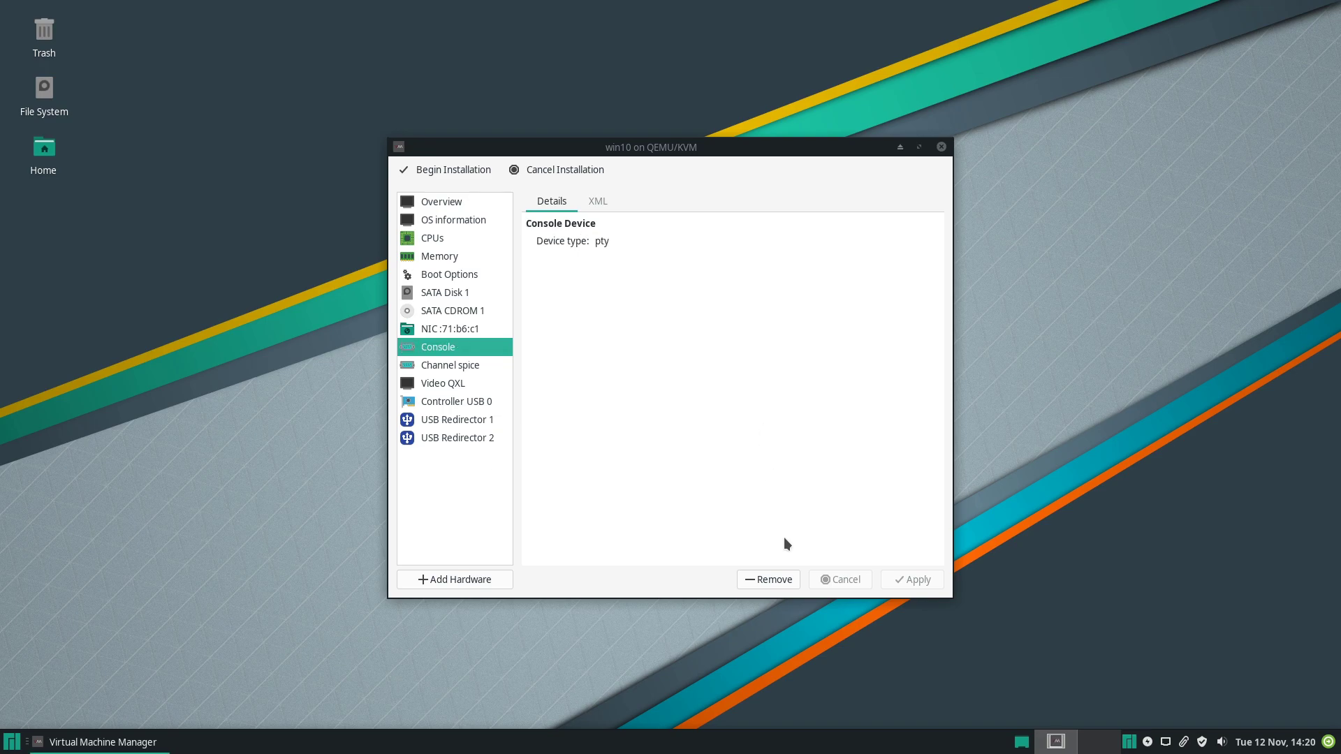
click(793, 581)
click(776, 423)
click(777, 587)
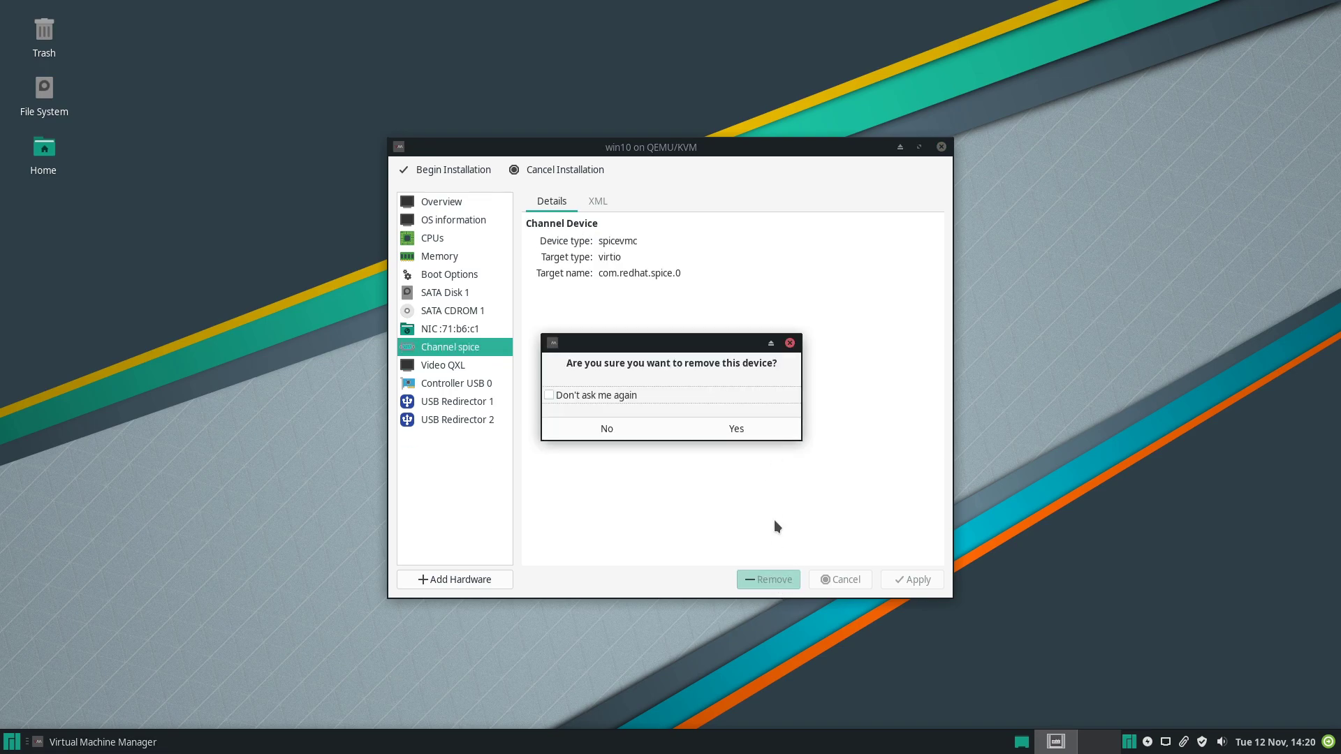
click(770, 428)
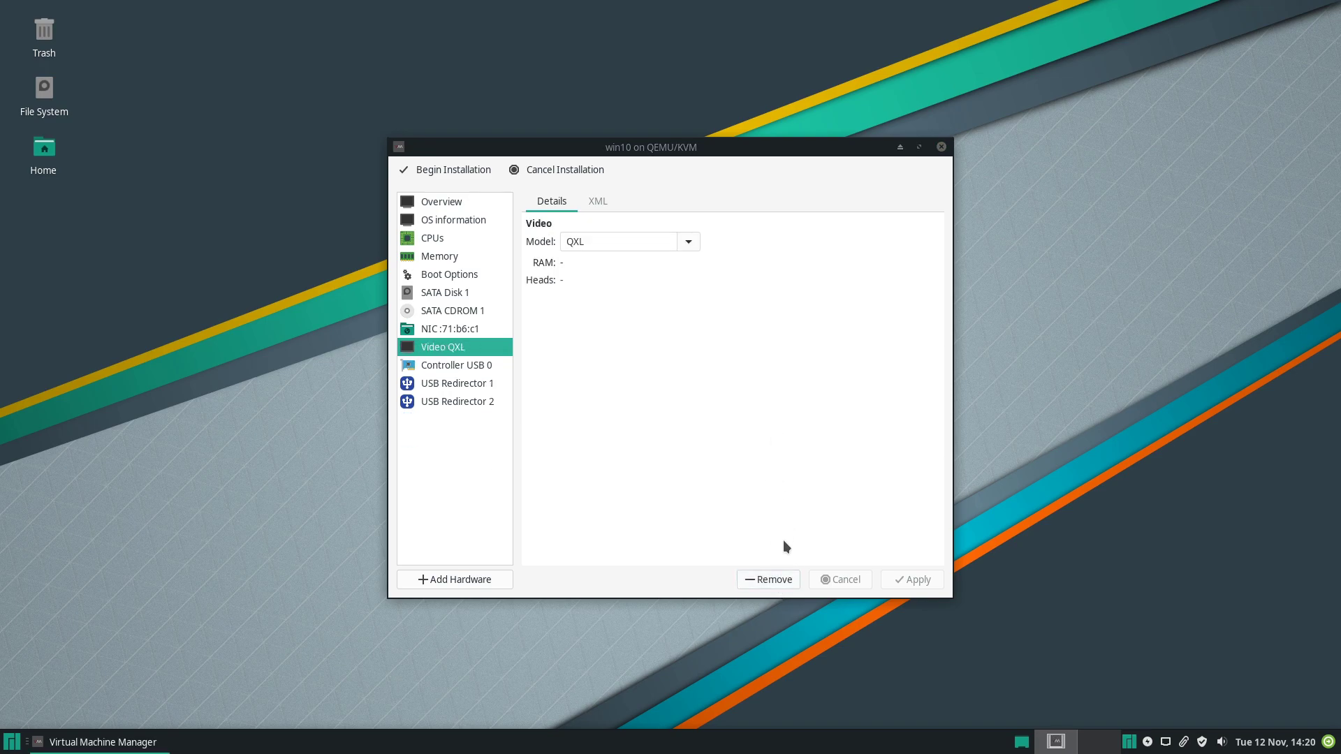
Remove Video QXL and both USB redirector devices
click(779, 579)
click(771, 428)
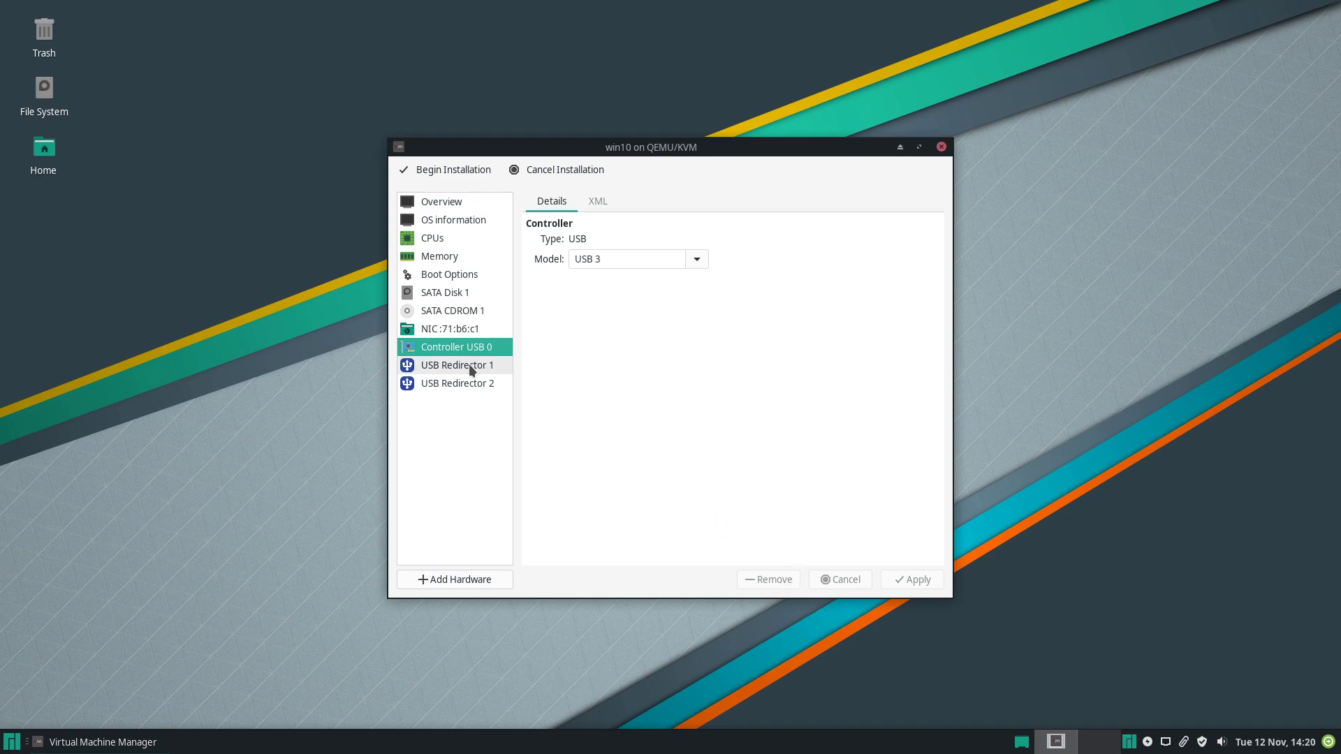
click(475, 365)
click(766, 580)
click(750, 430)
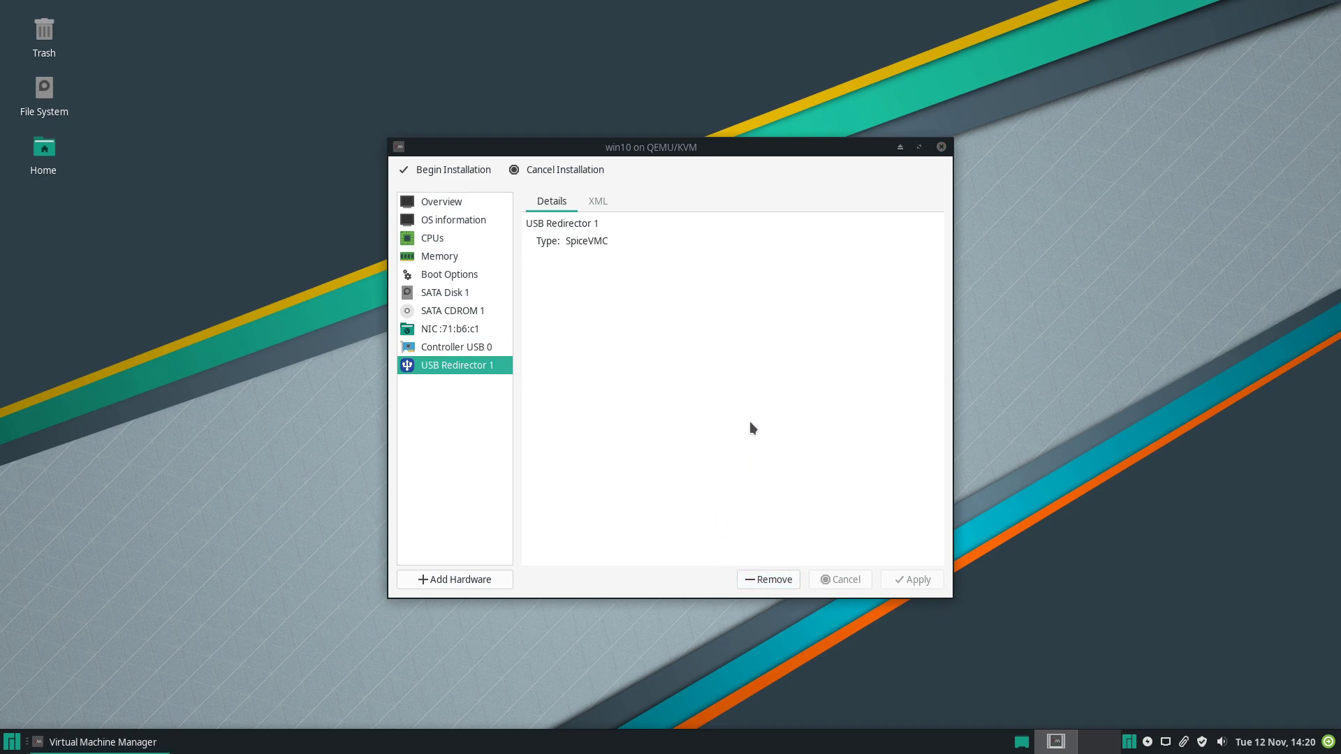
click(784, 579)
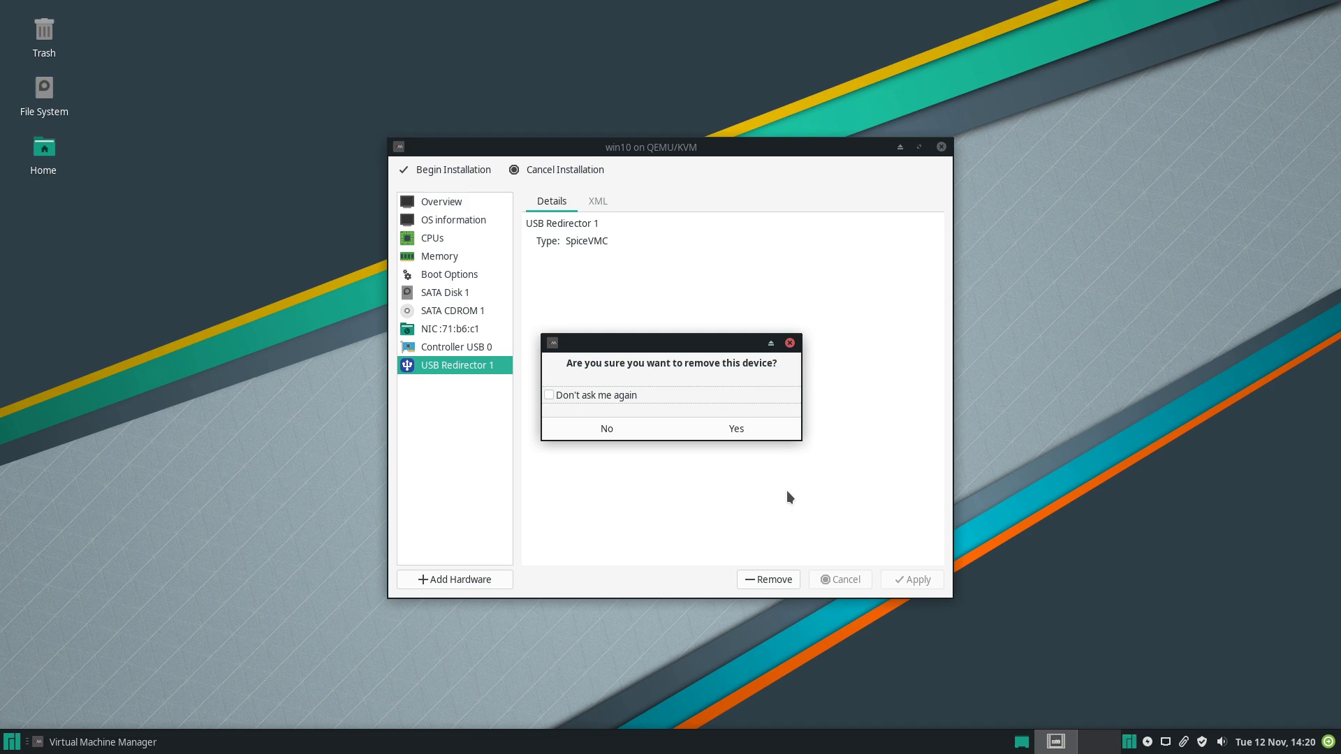
click(772, 438)
Attach the GM204 GeForce GTX 980 as a PCI host device
click(482, 582)
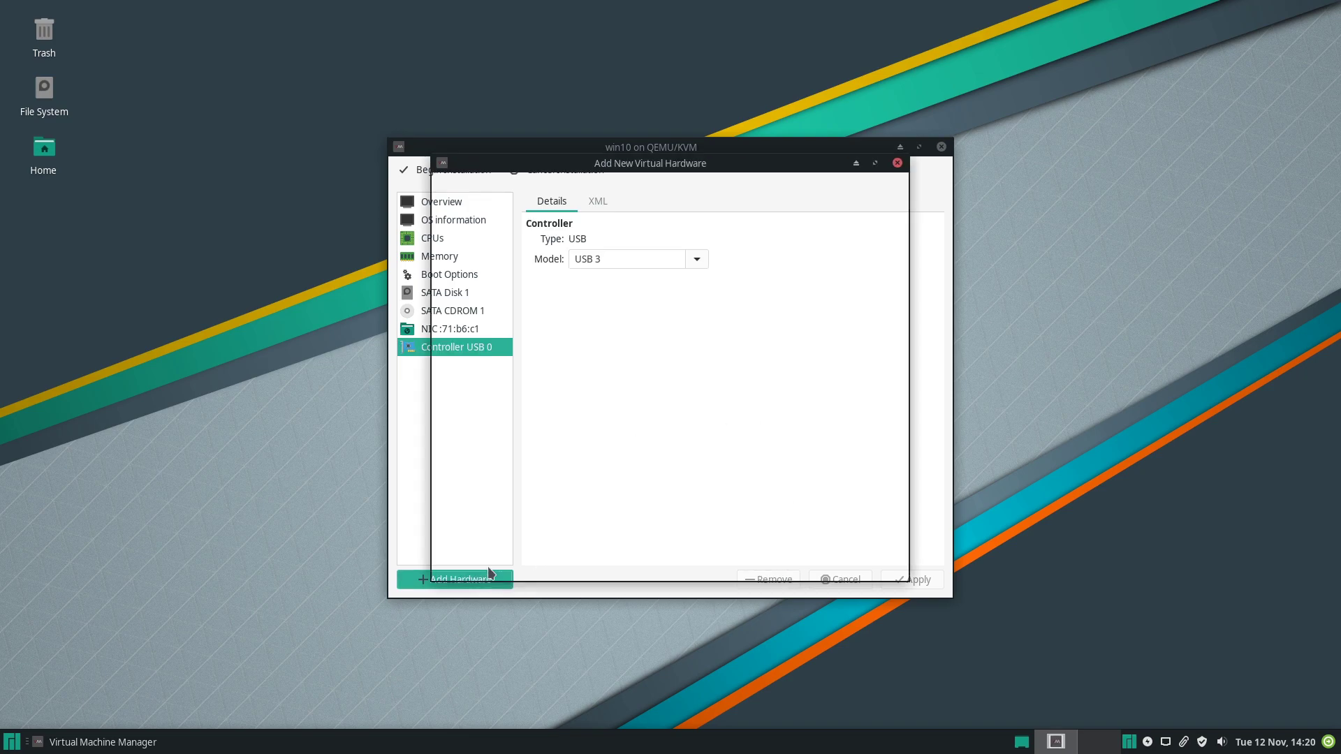
click(497, 385)
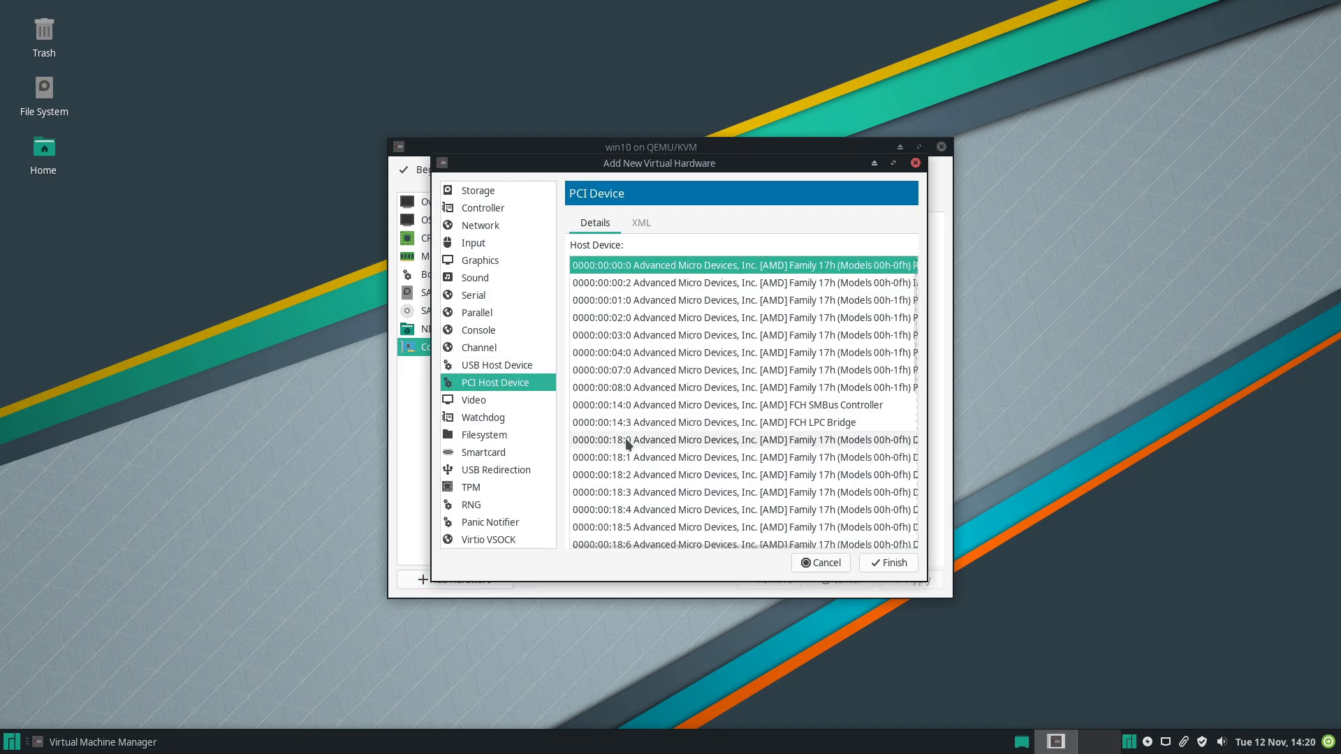
scroll(629, 438, down, 6)
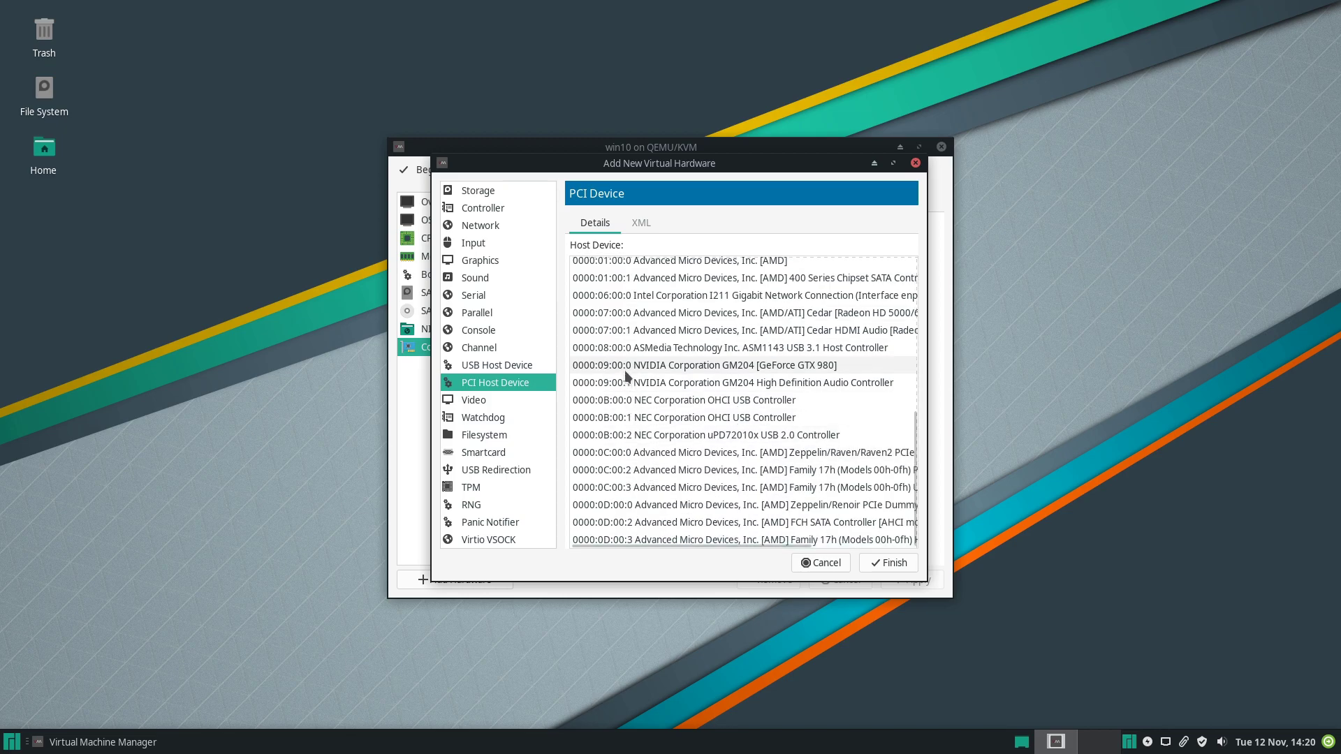
click(627, 364)
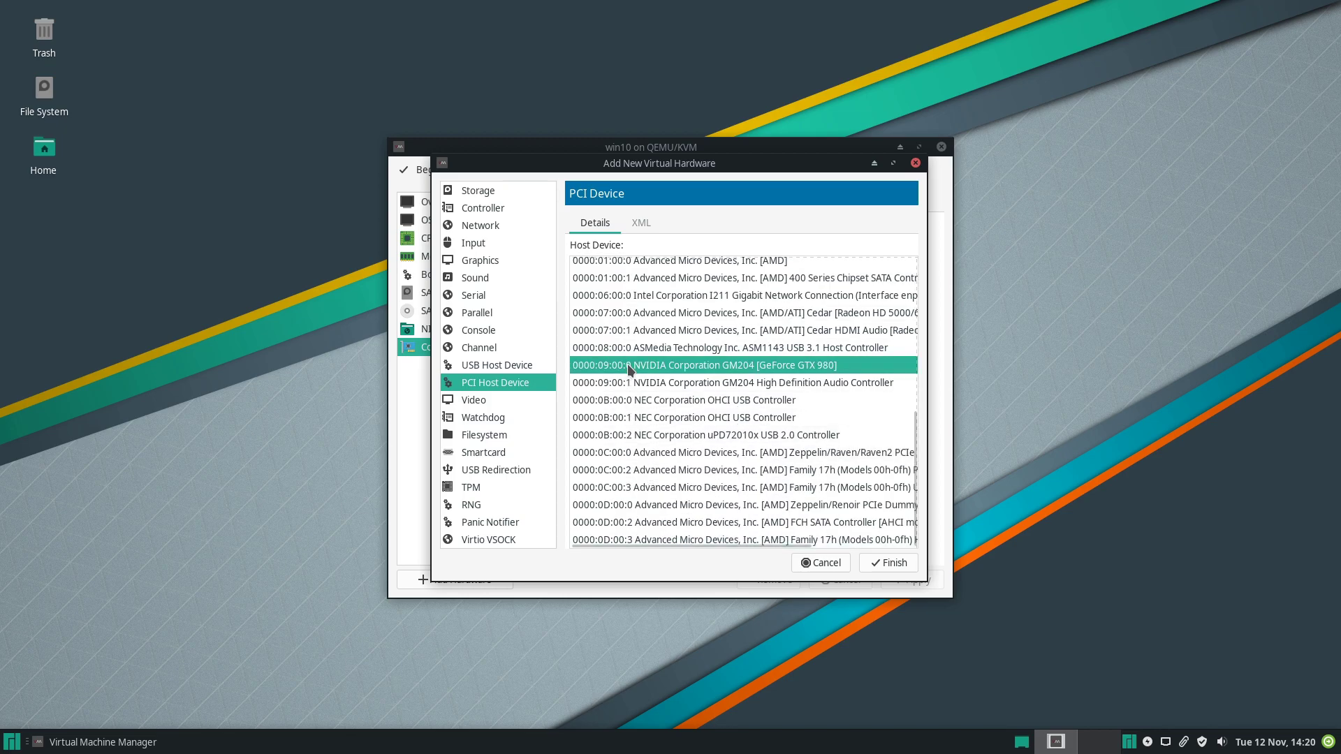
click(896, 559)
Attach the GTX 980's GM204 HD Audio controller as a PCI host device
click(435, 579)
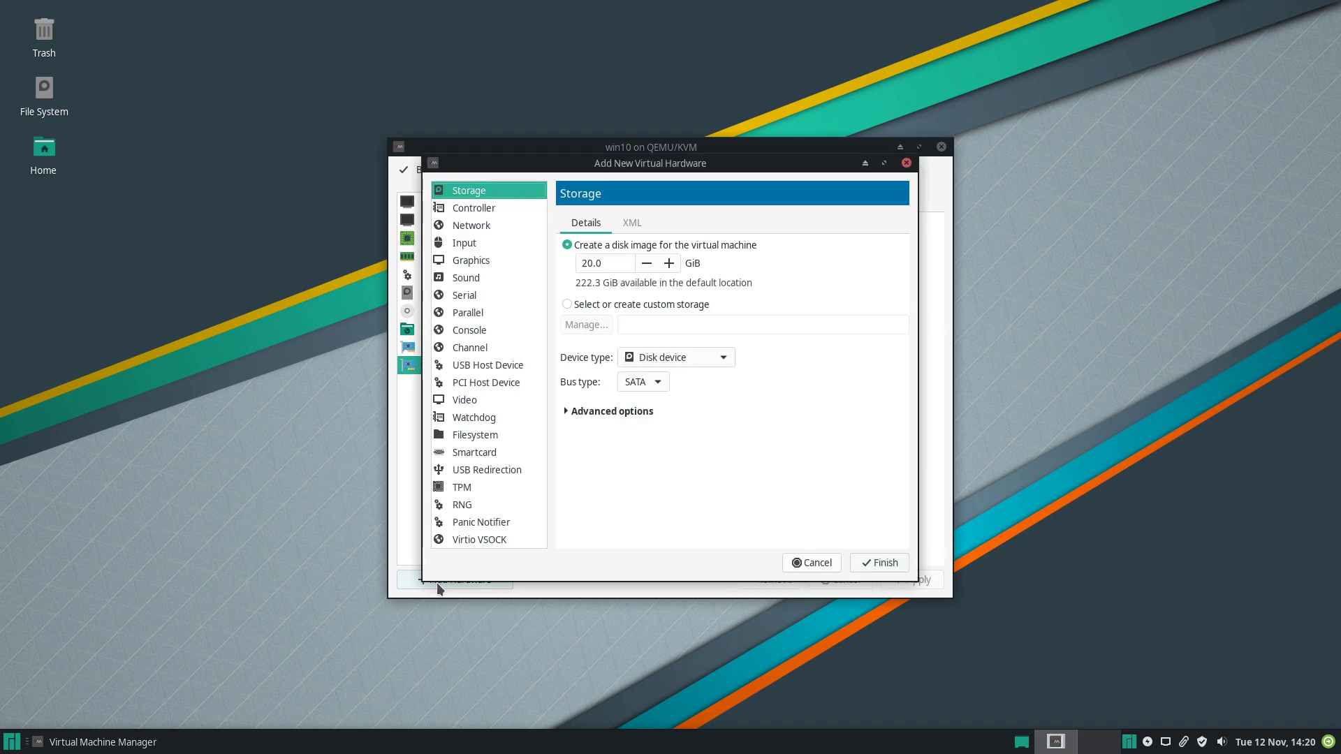
click(501, 383)
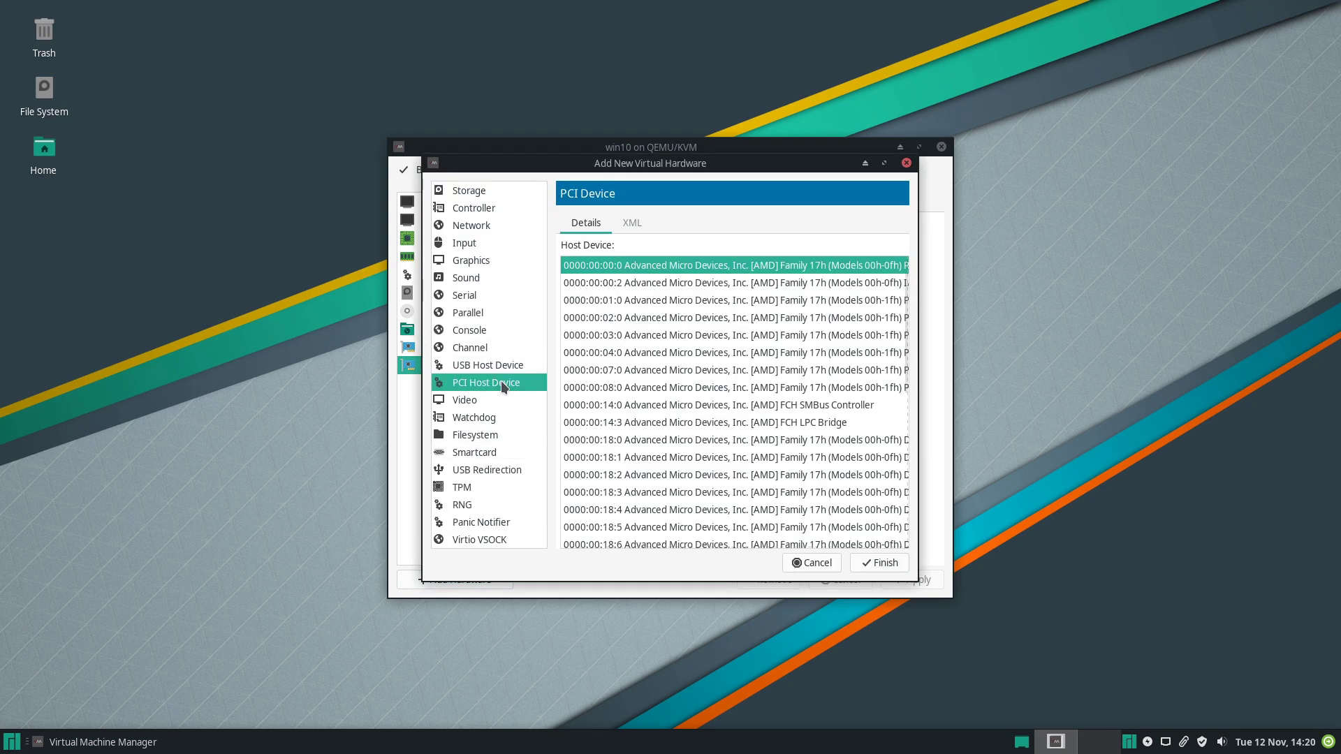
scroll(615, 432, down, 5)
click(636, 504)
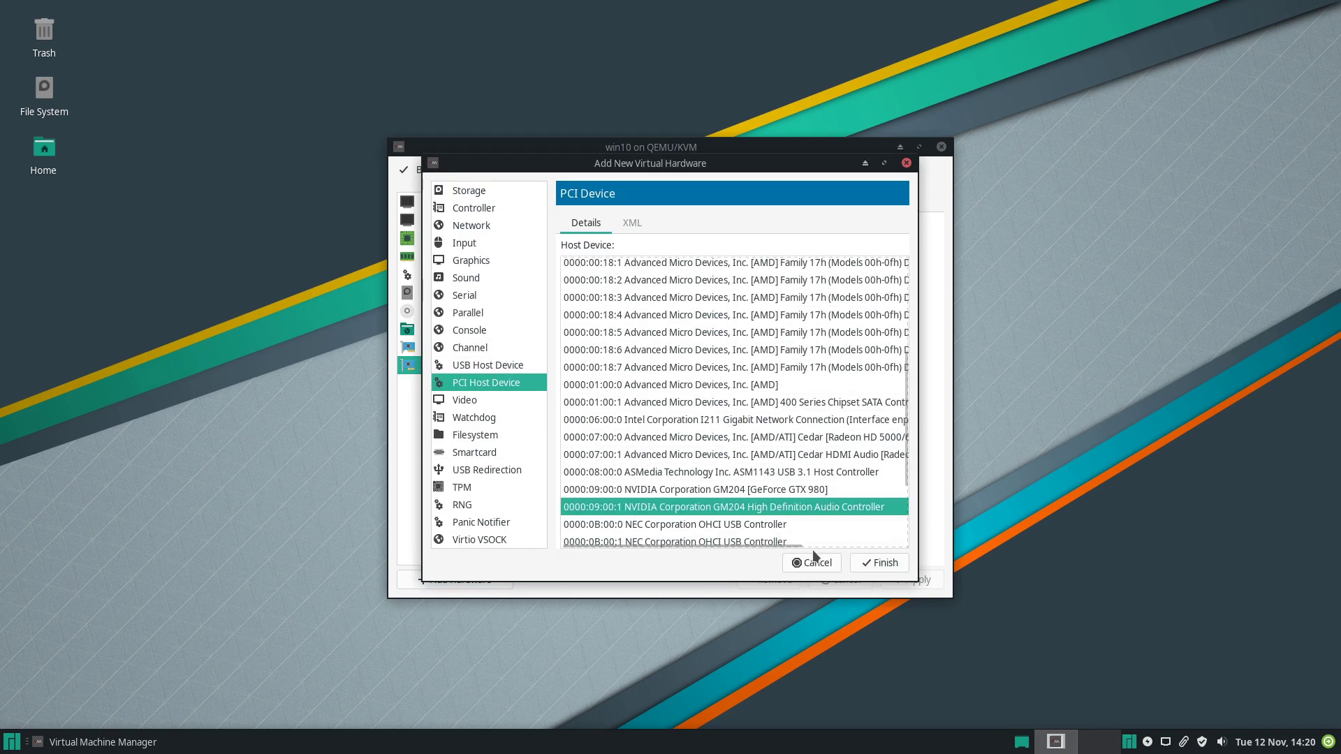
click(871, 562)
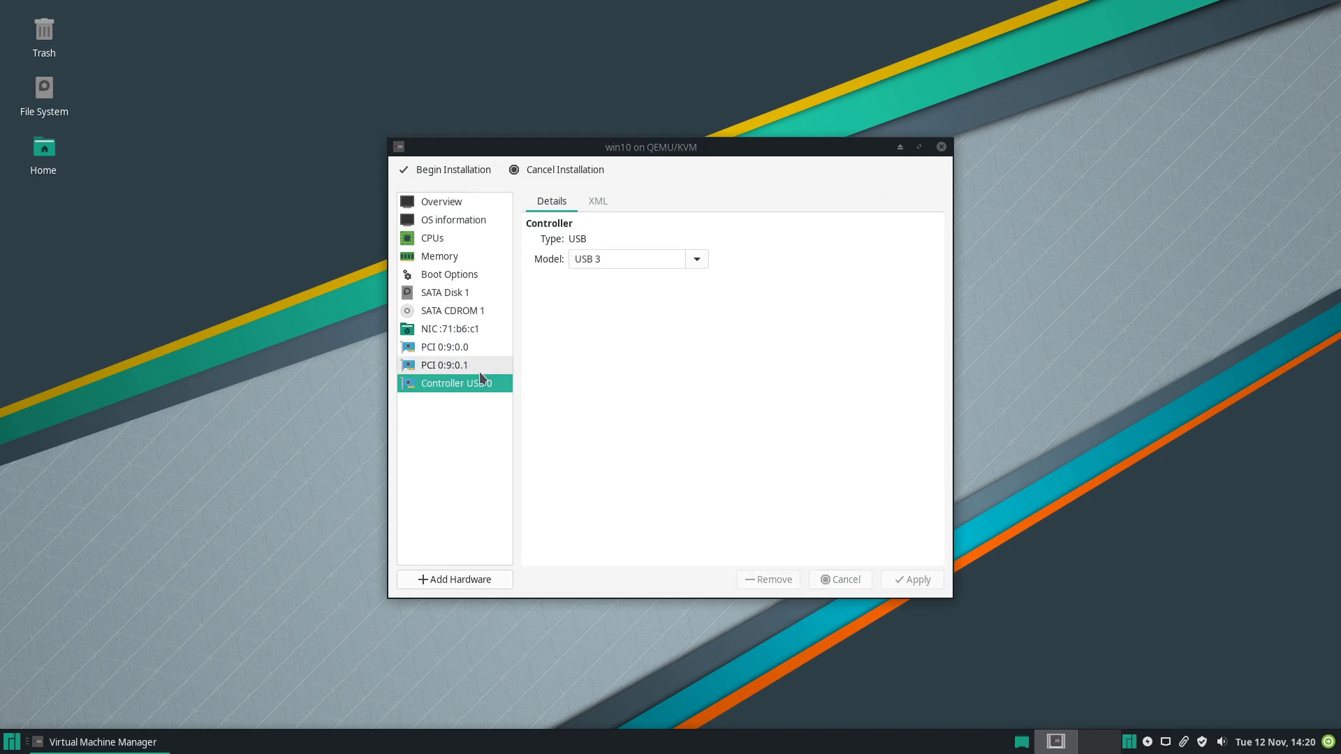
click(472, 580)
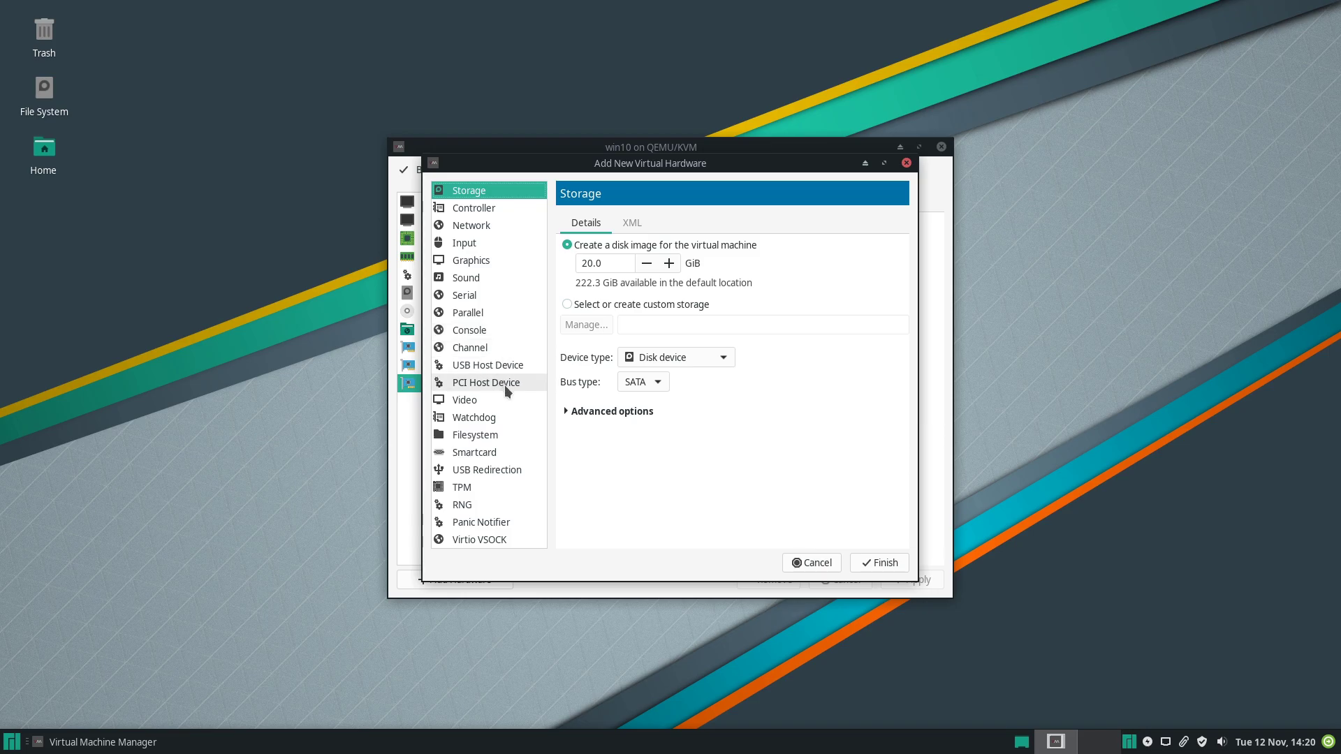
Attach the Logitech Unifying Receiver as a USB host device
click(513, 364)
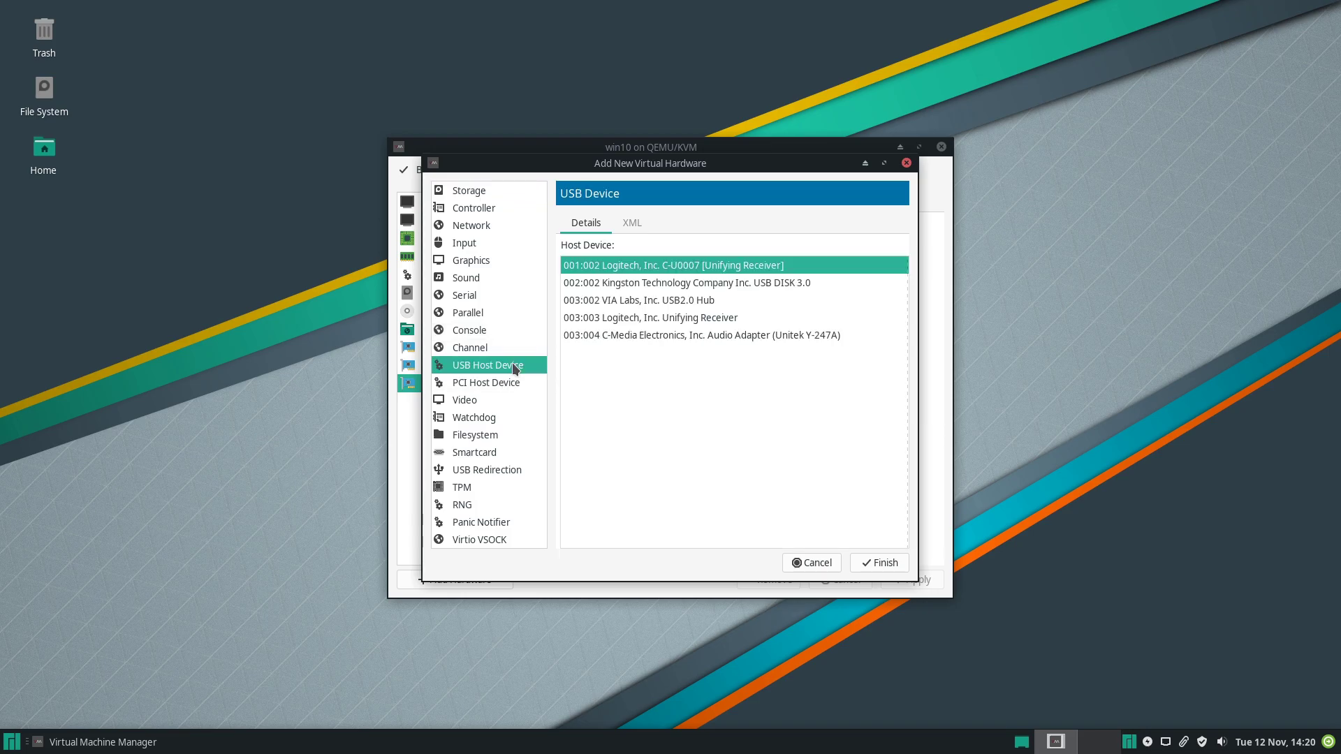
click(631, 317)
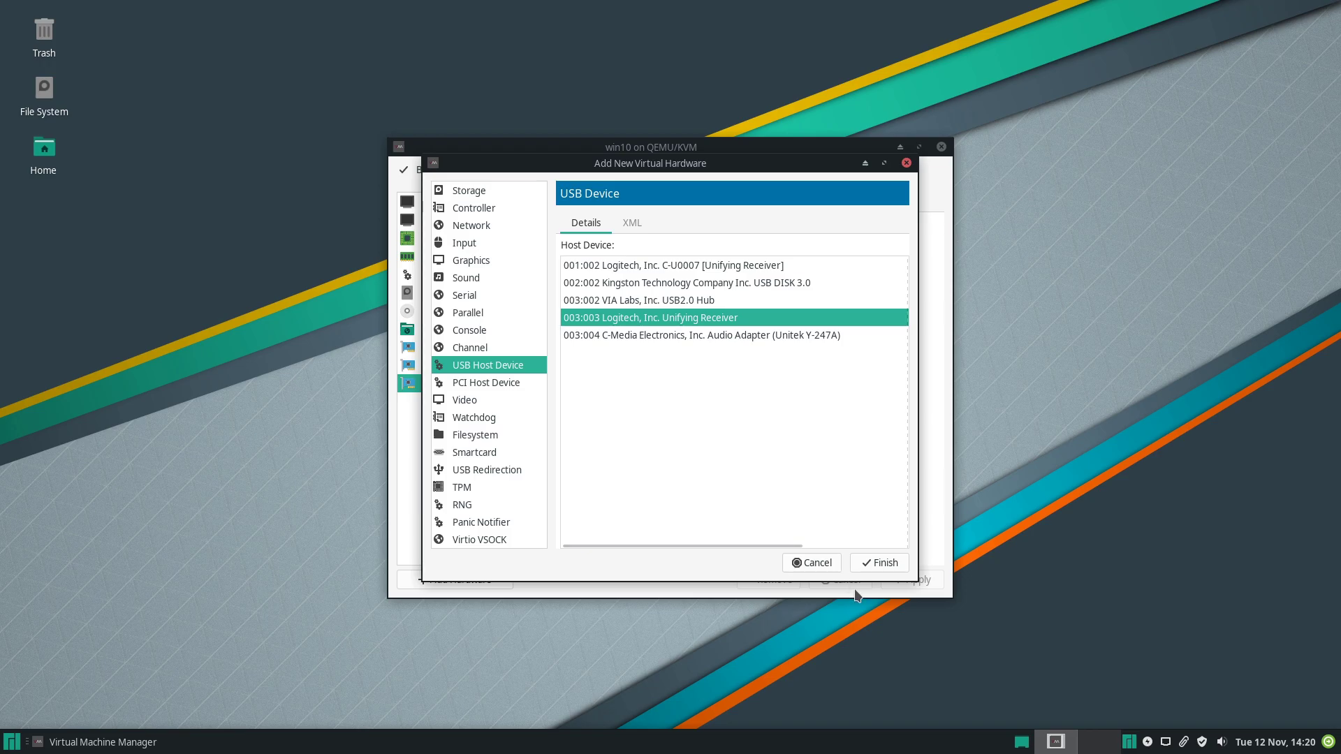
click(877, 564)
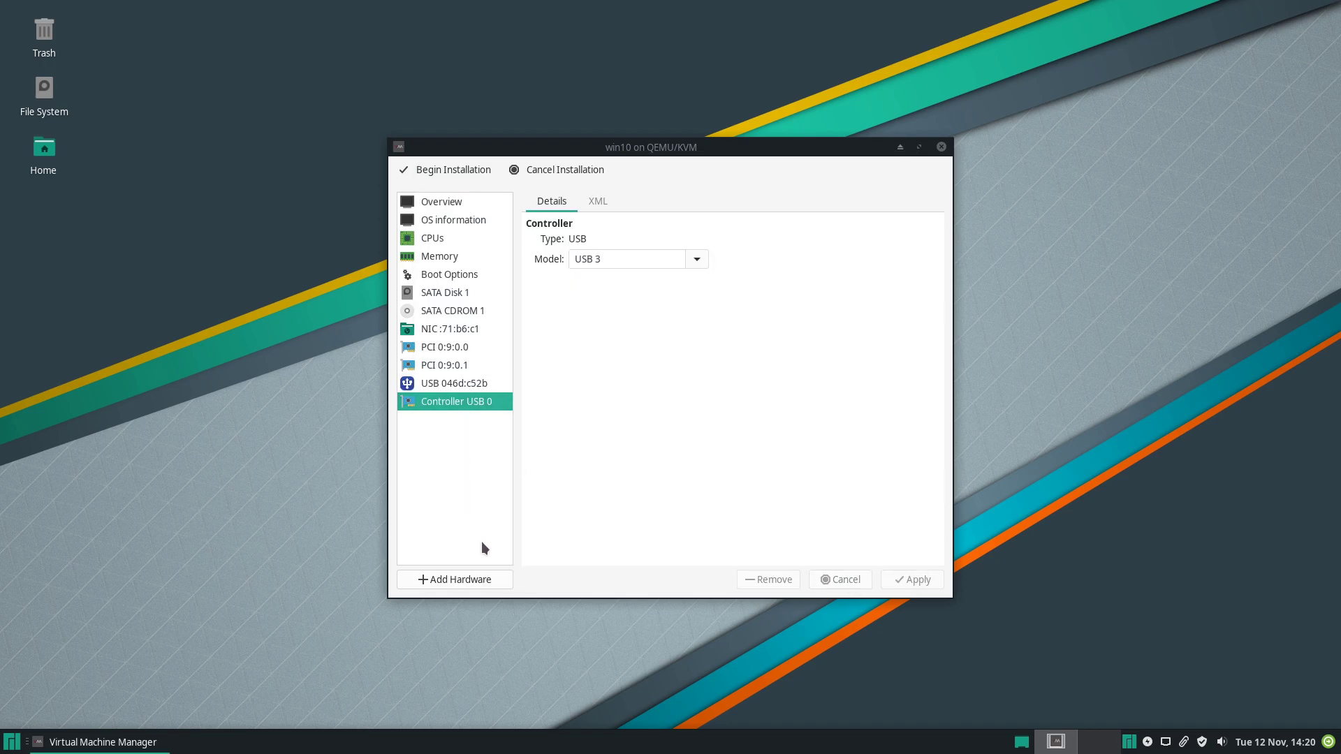
Remove the USB 046d:c52b device from the VM
click(451, 385)
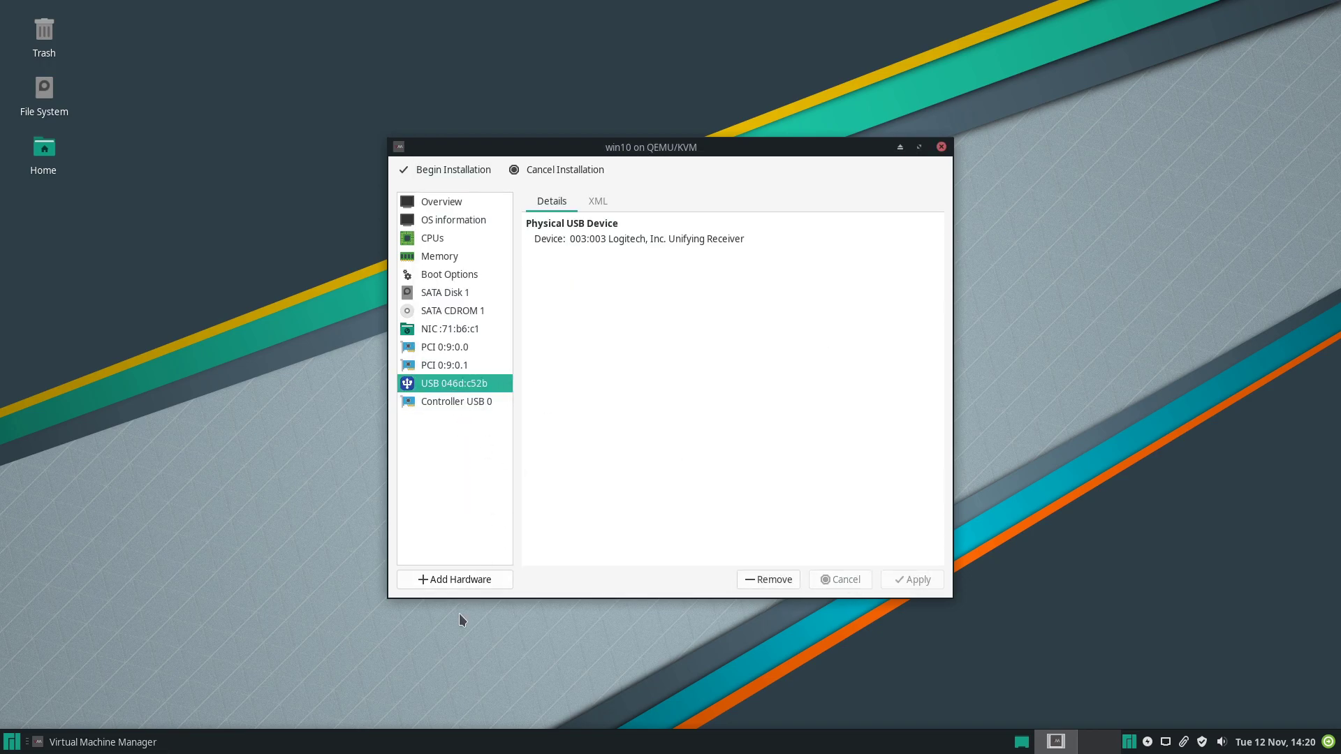
click(753, 577)
click(739, 428)
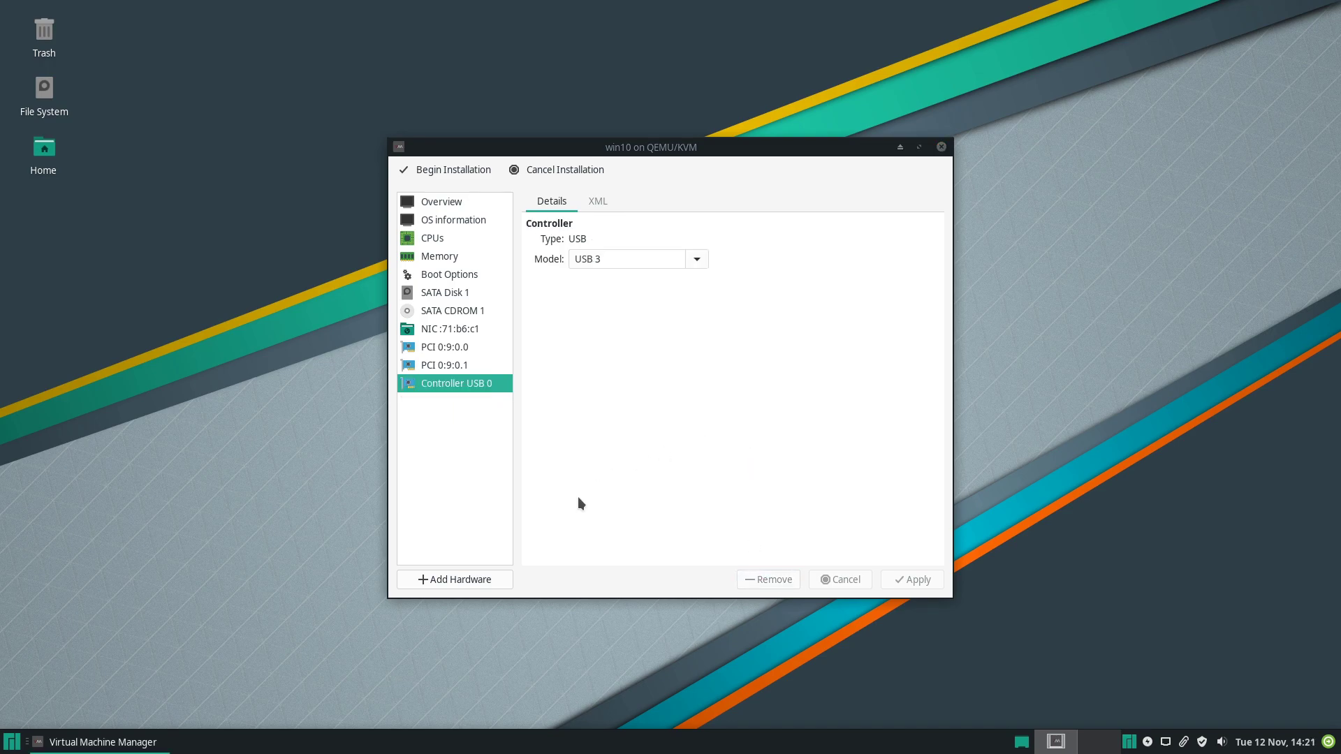
Attach the NEC OHCI USB controllers 0B:00:0 and 0B:00:1 as PCI host devices
click(489, 579)
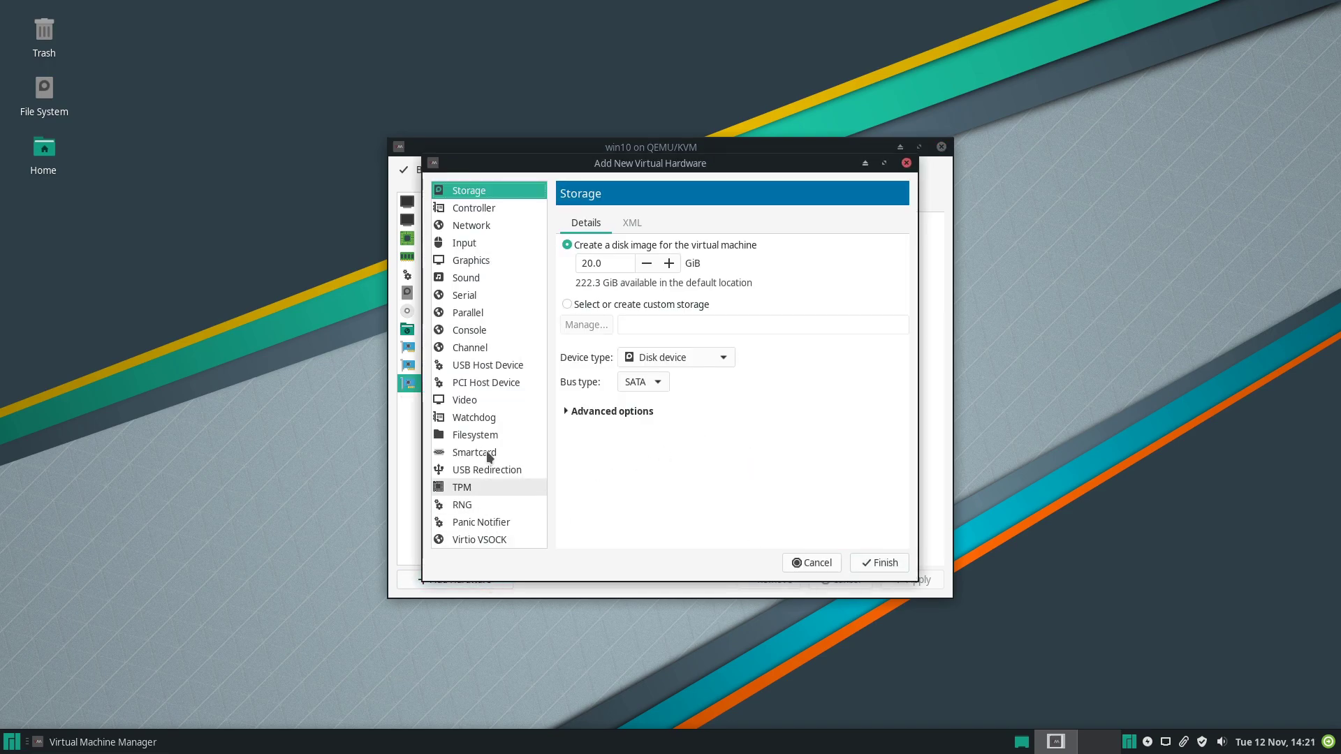
click(504, 382)
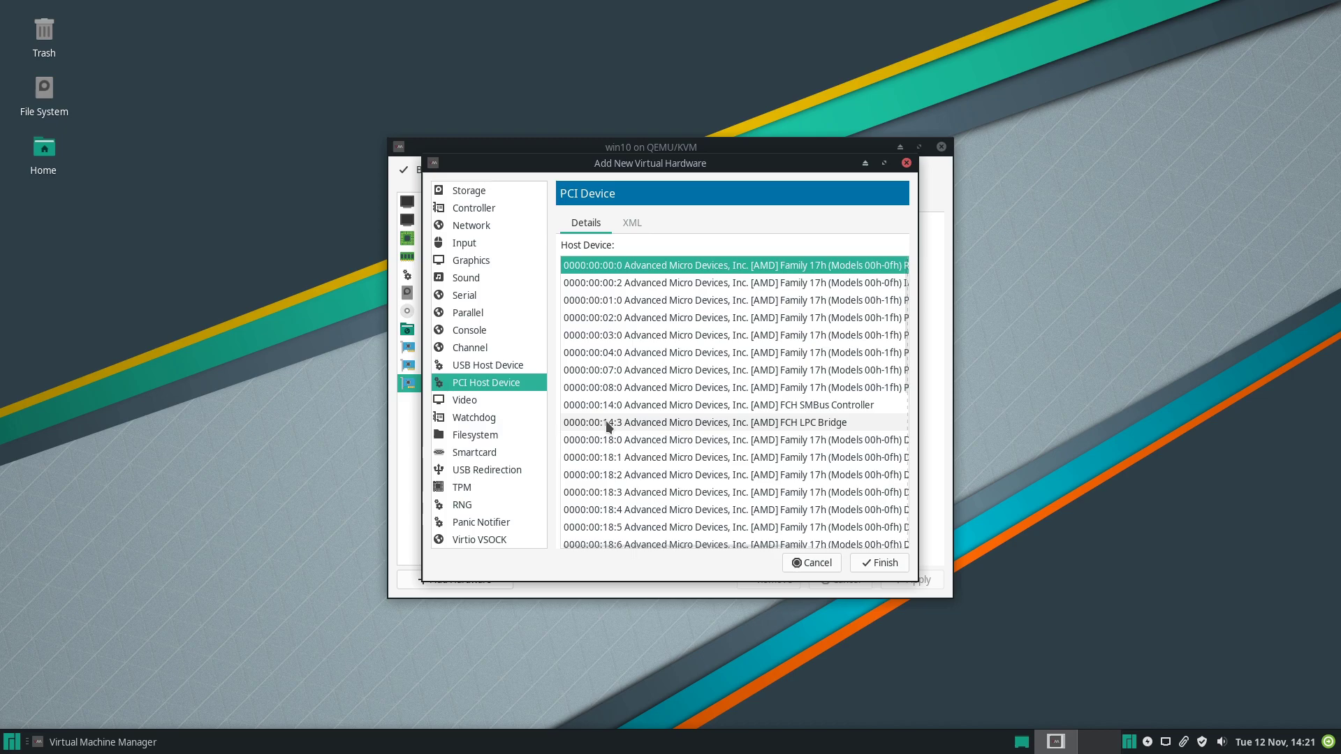
scroll(615, 425, down, 5)
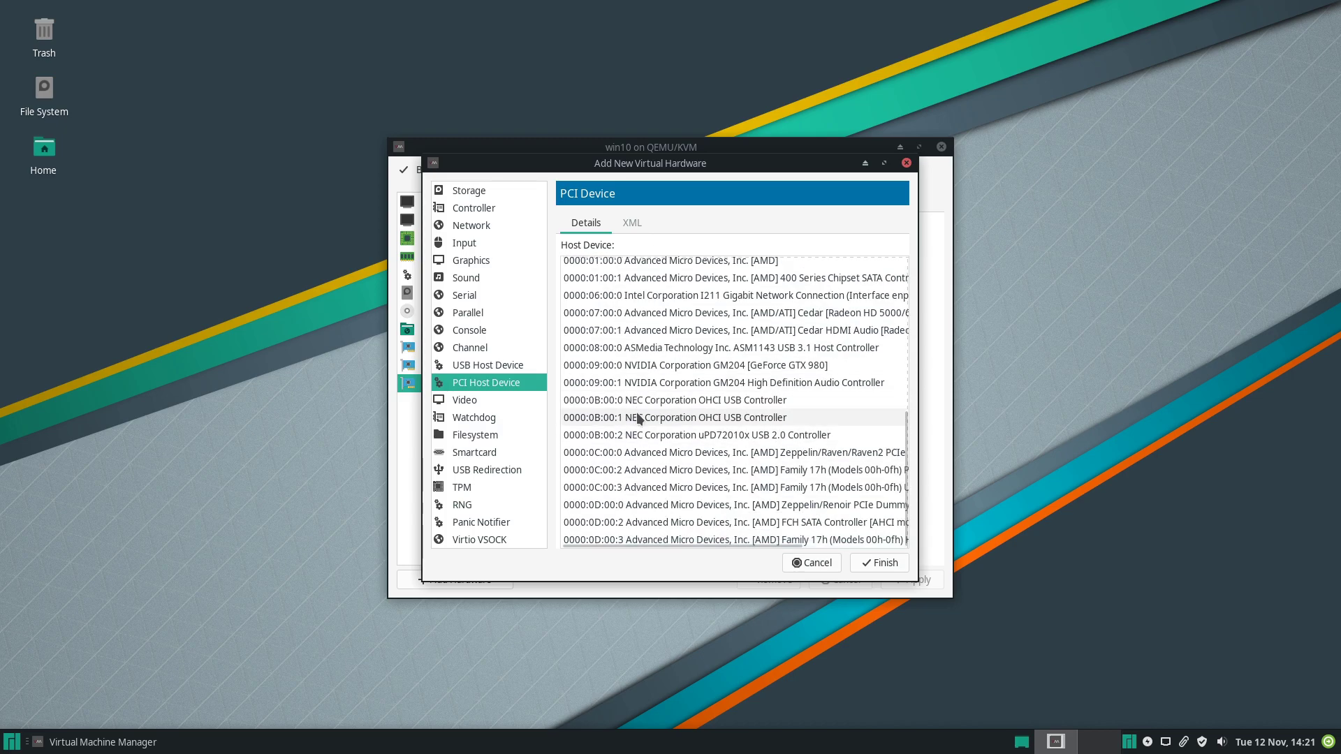
click(639, 406)
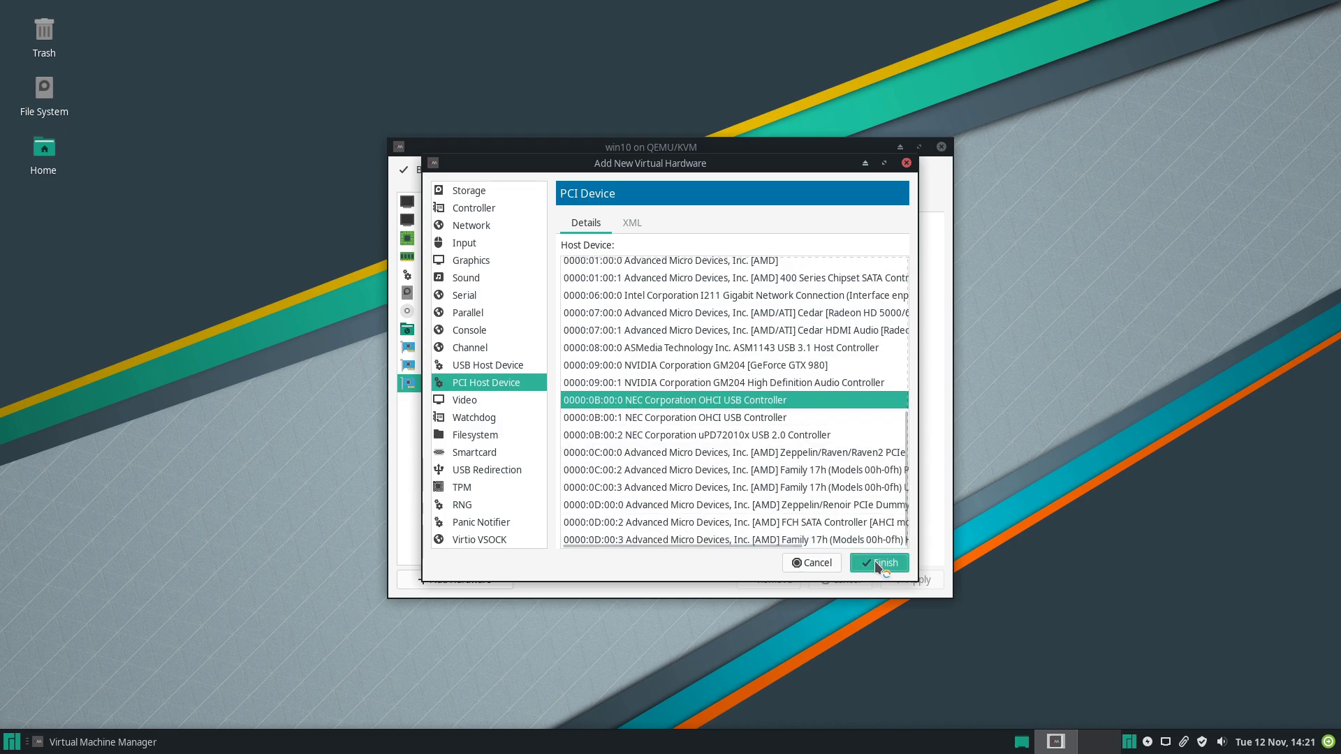
click(461, 586)
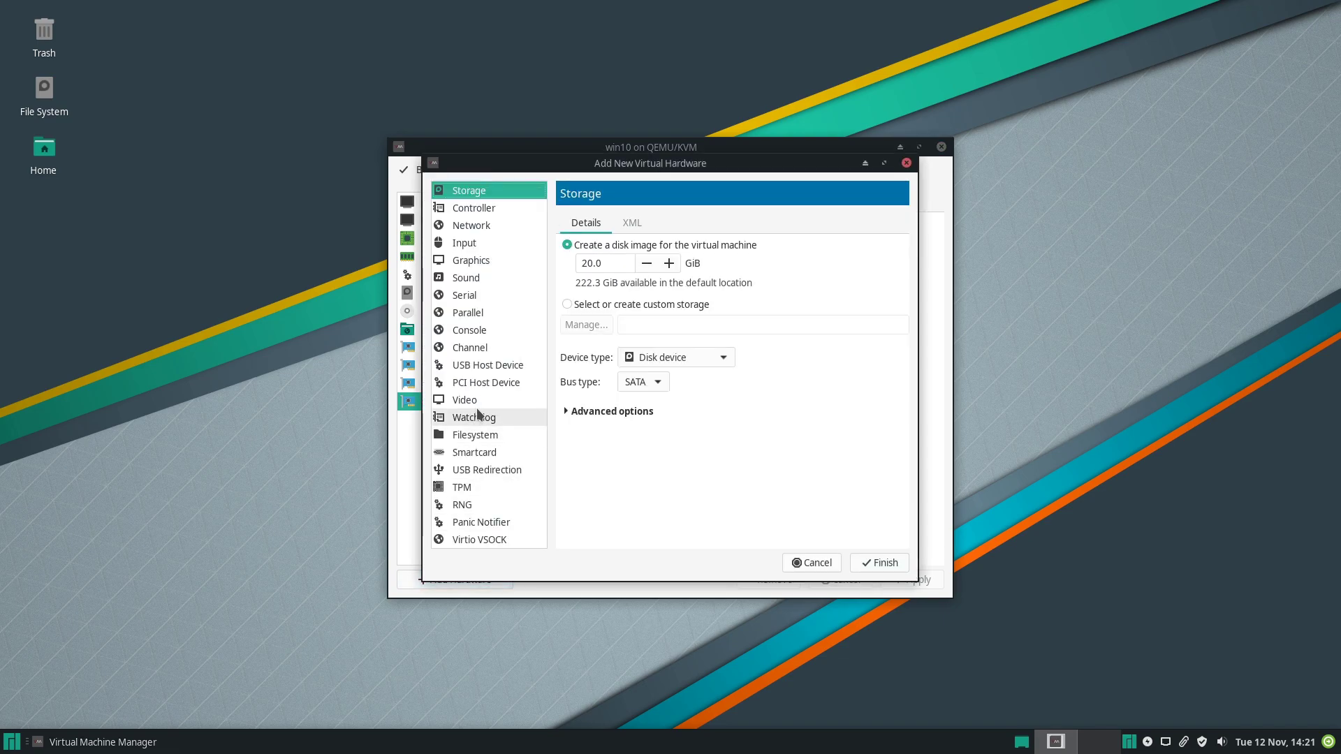
click(479, 384)
scroll(636, 469, down, 5)
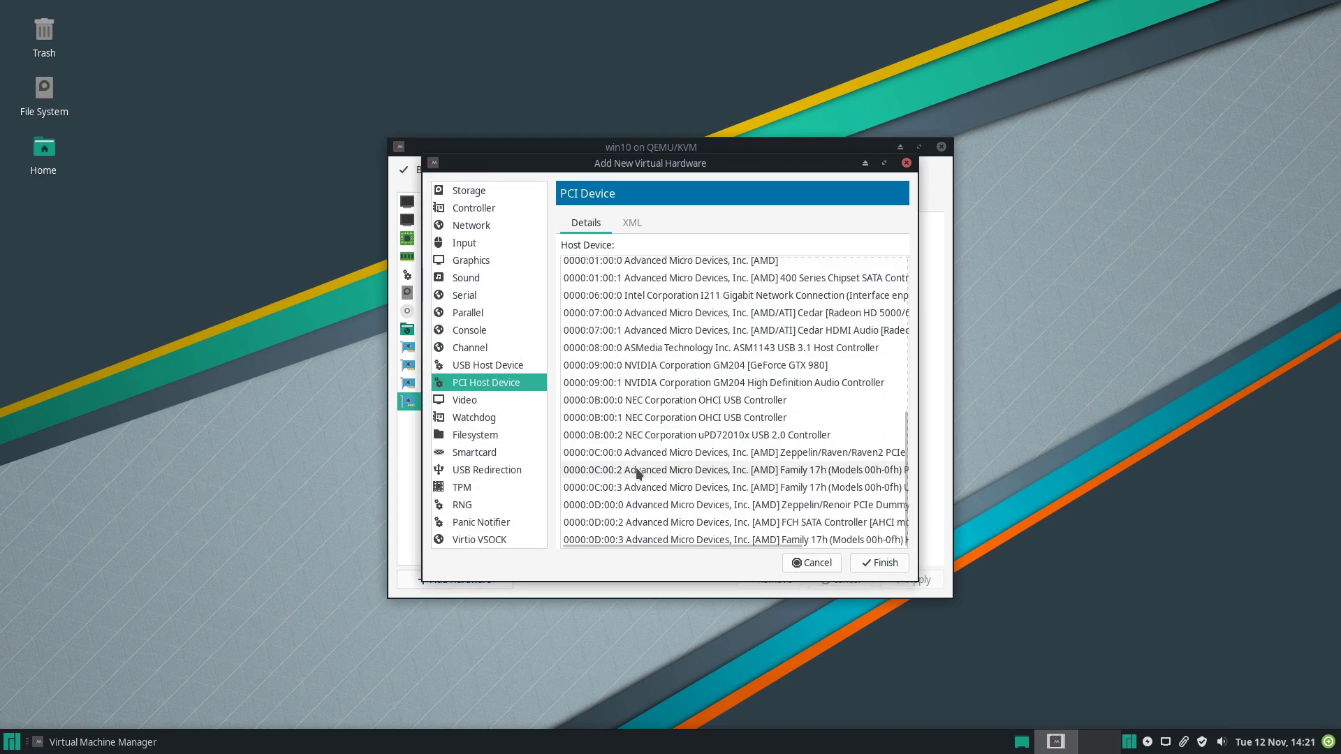
click(646, 414)
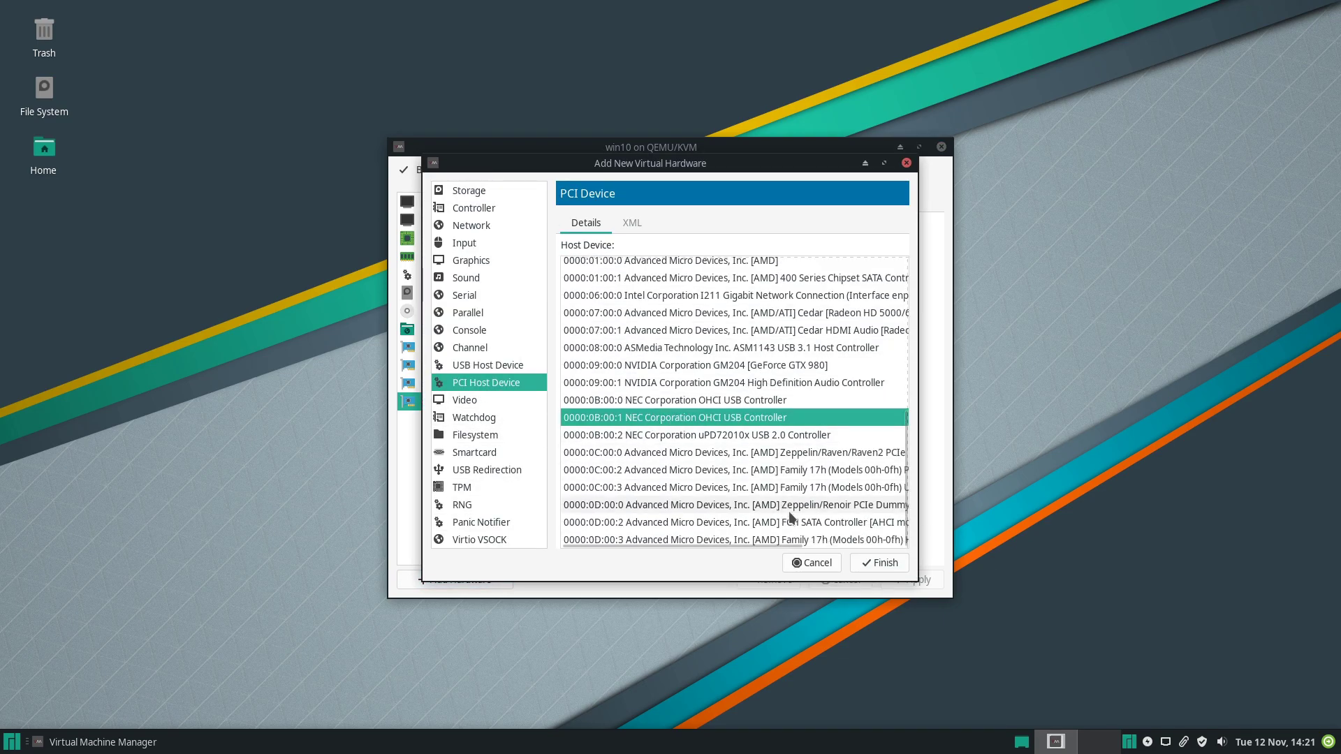
click(856, 561)
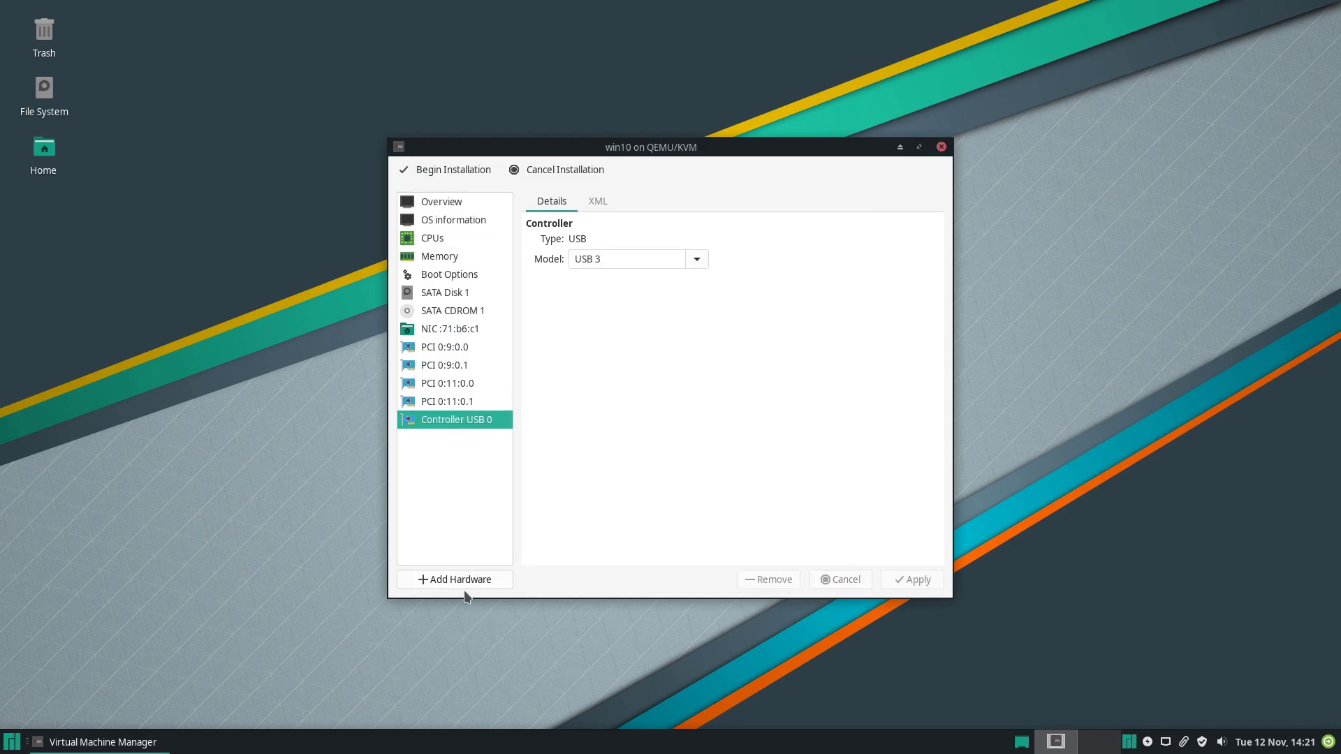
Attach the NEC uPD72010x USB 2.0 controller 0B:00:2 as a PCI host device
click(465, 581)
click(477, 381)
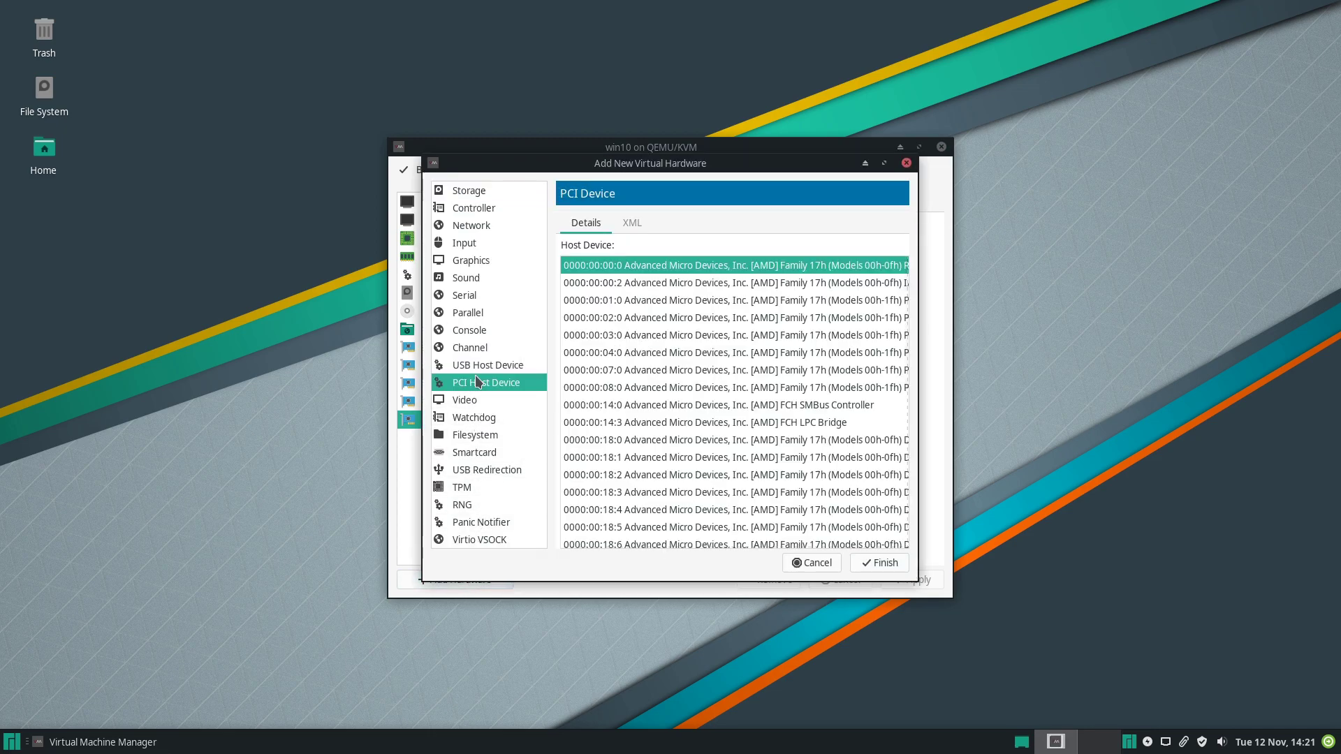
scroll(614, 459, down, 5)
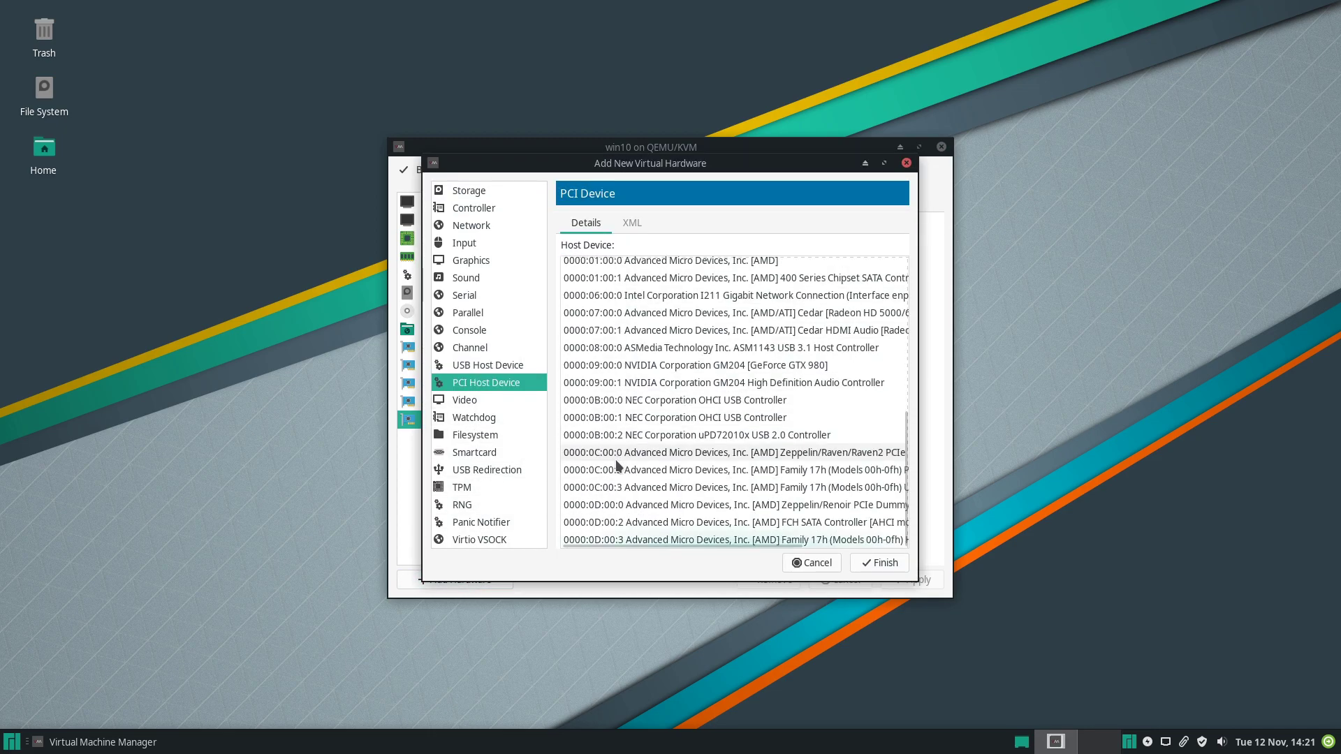
click(658, 433)
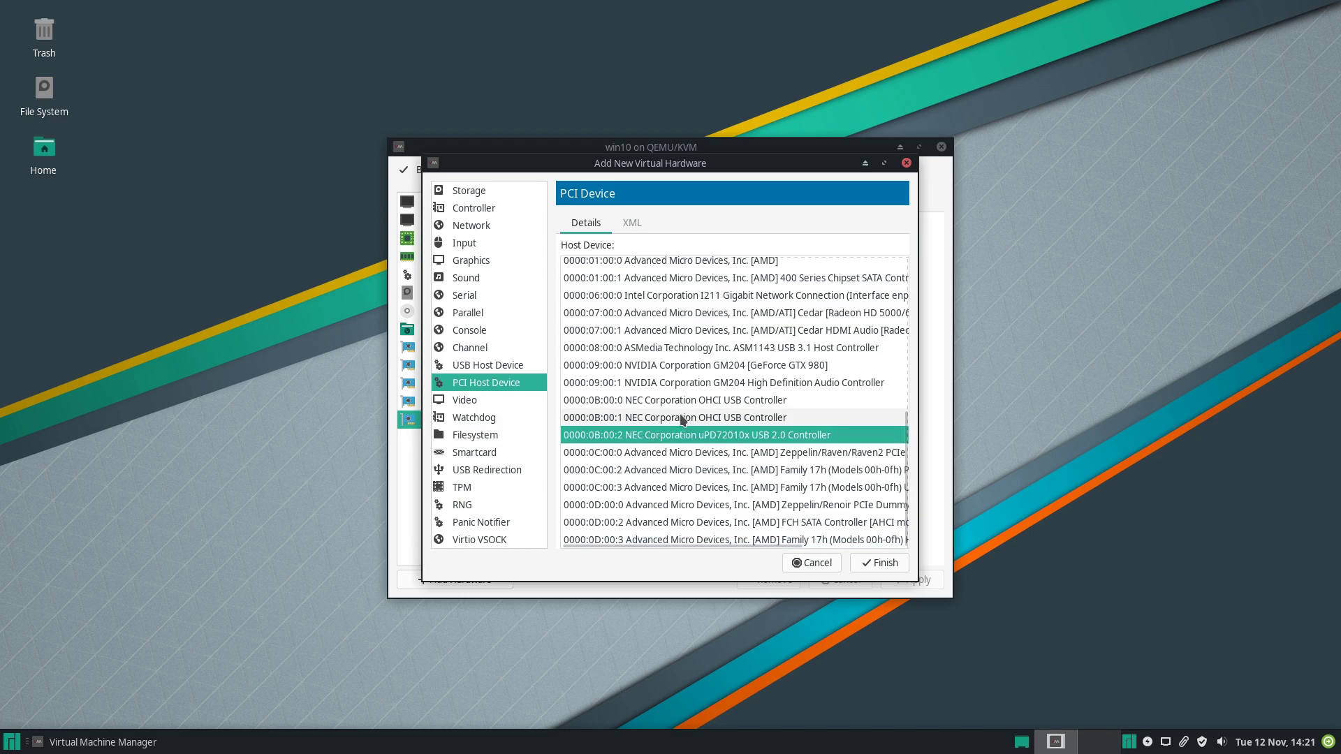
click(888, 569)
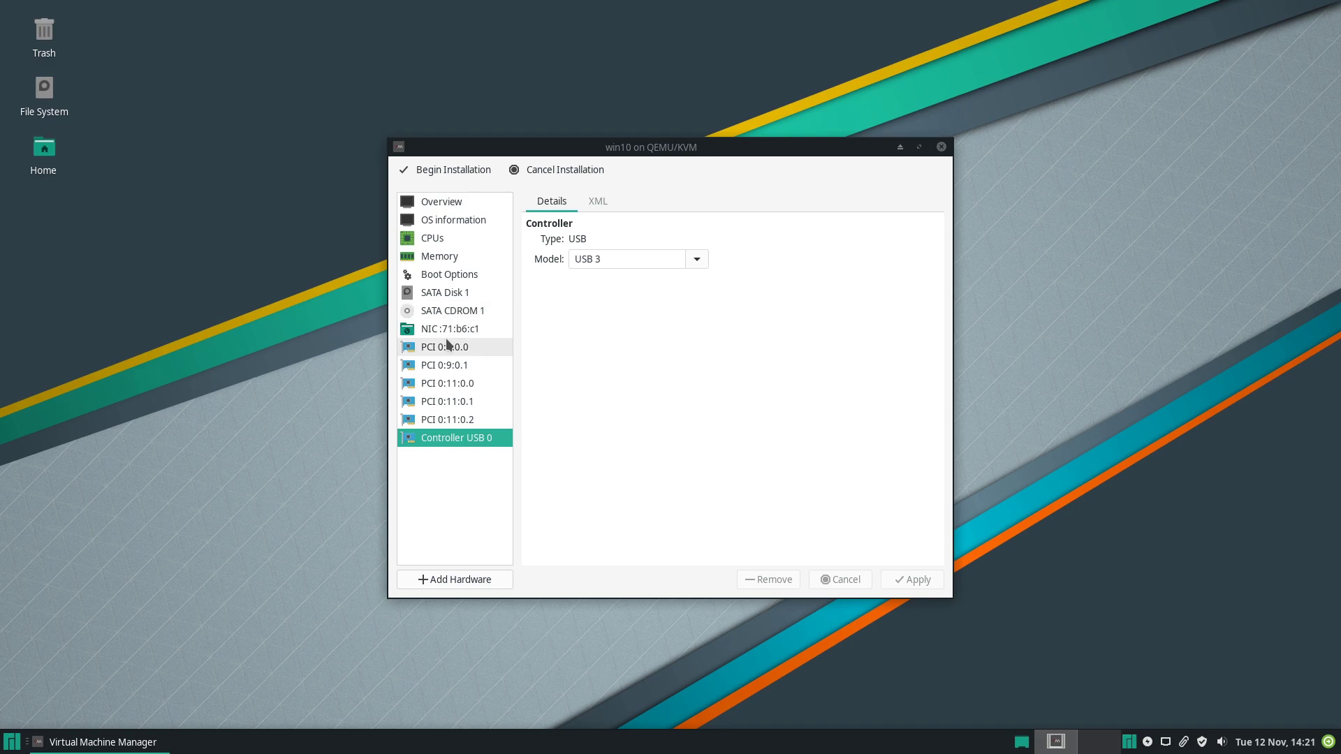
Check the boot options, then begin installation to create and start win10
click(459, 280)
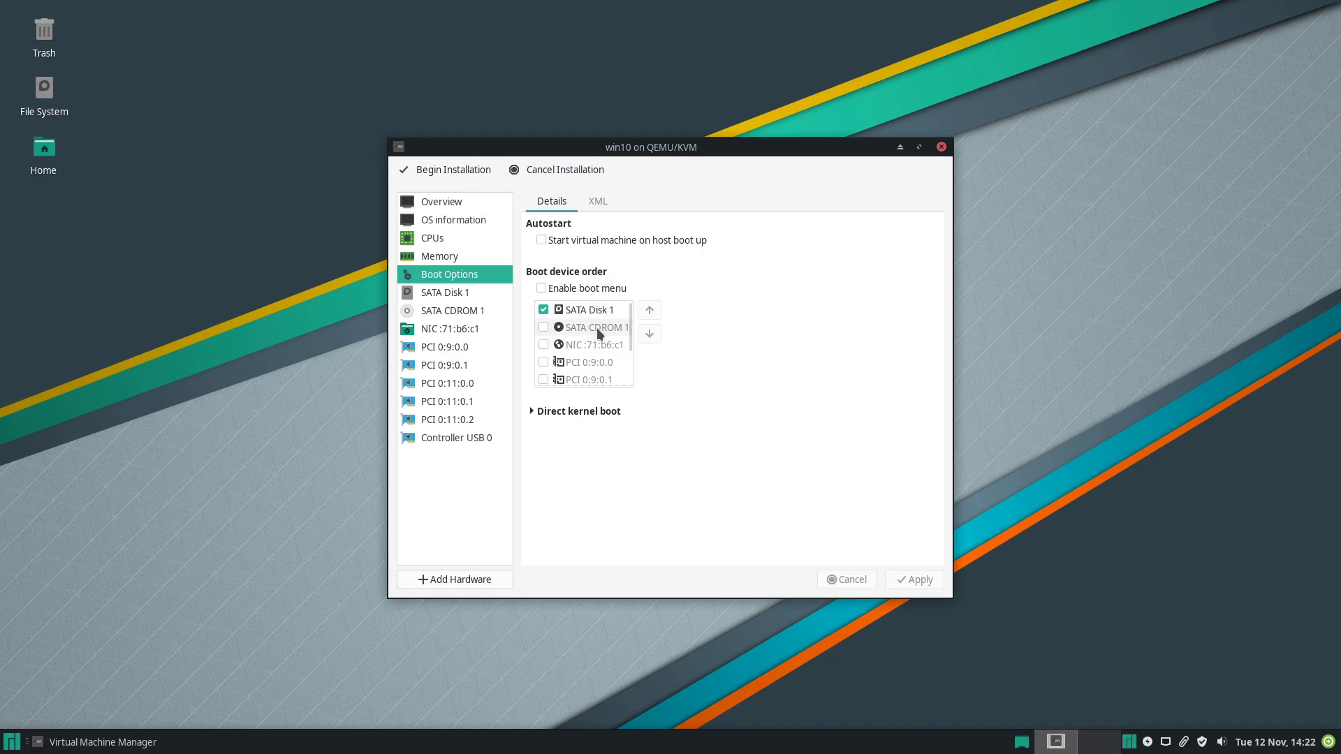
click(438, 171)
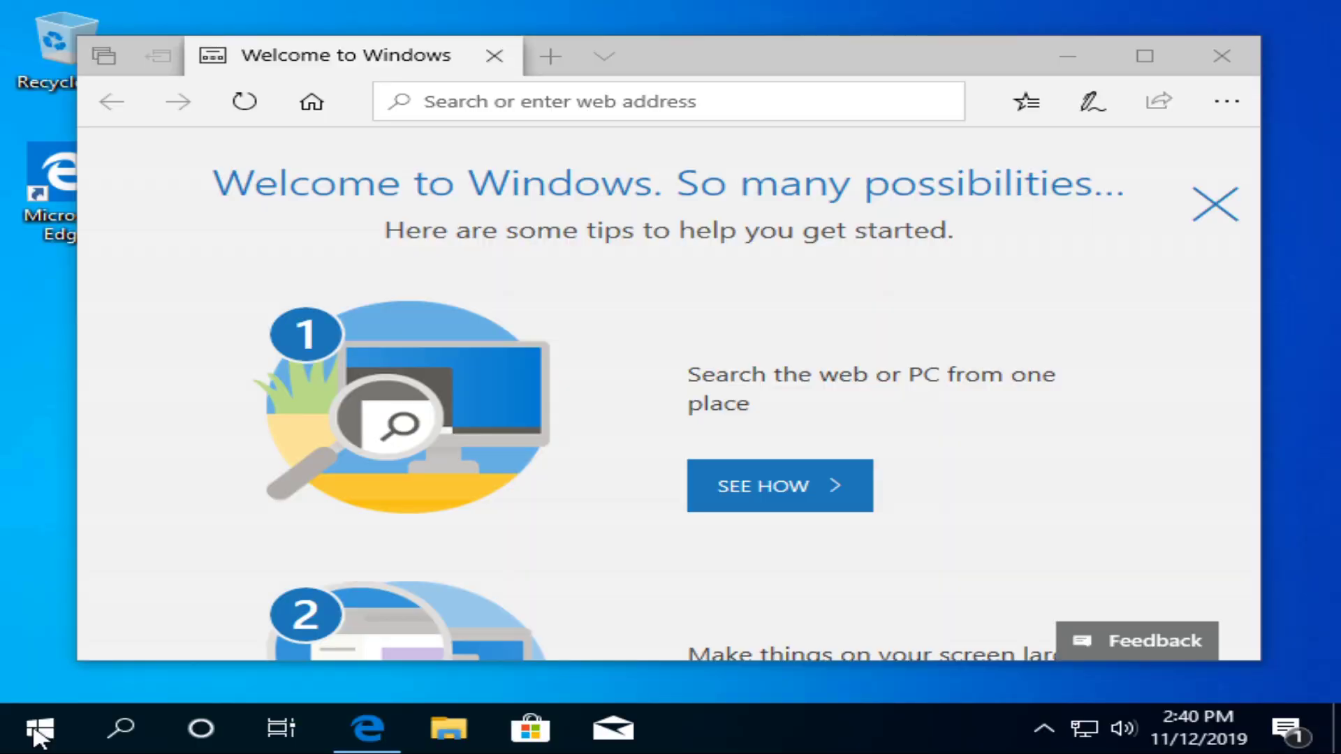
Open the Windows Start menu in the guest
click(38, 720)
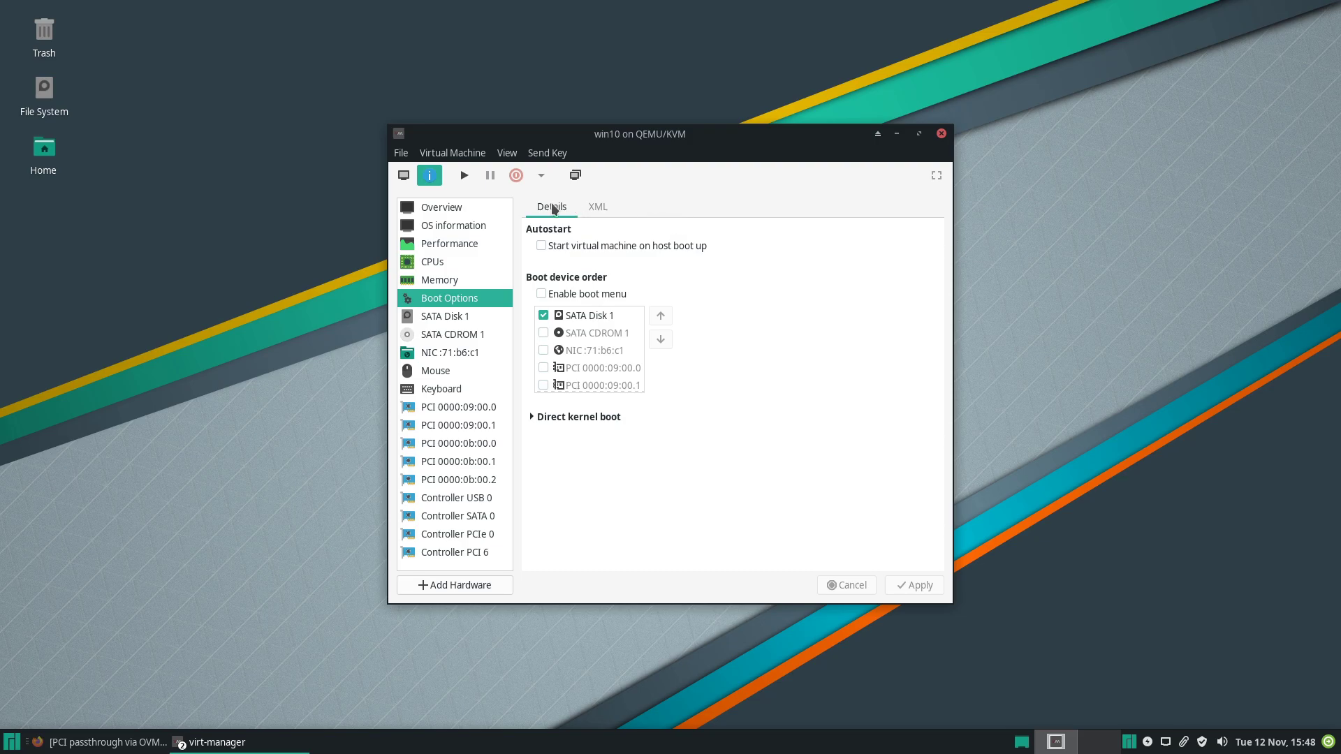
Enable Autostart On Boot for the default network in QEMU/KVM Connection Details
click(941, 133)
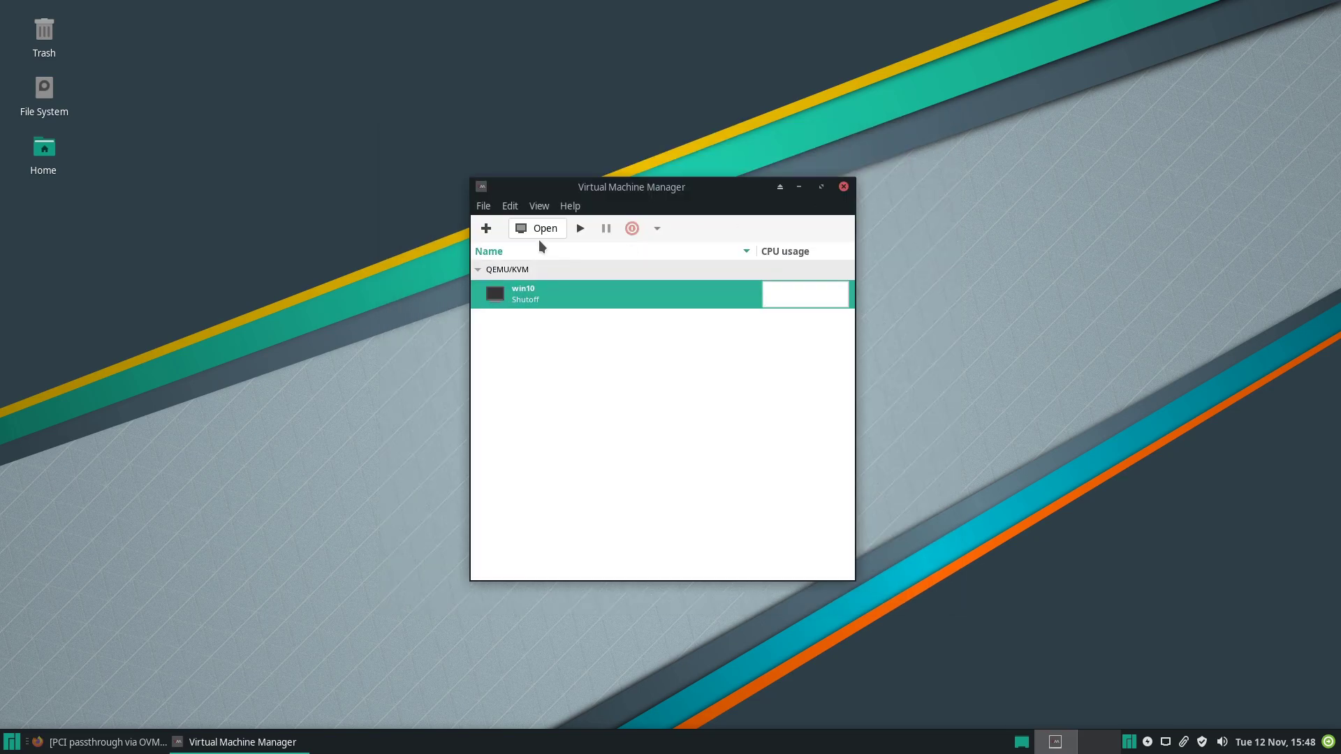
click(510, 206)
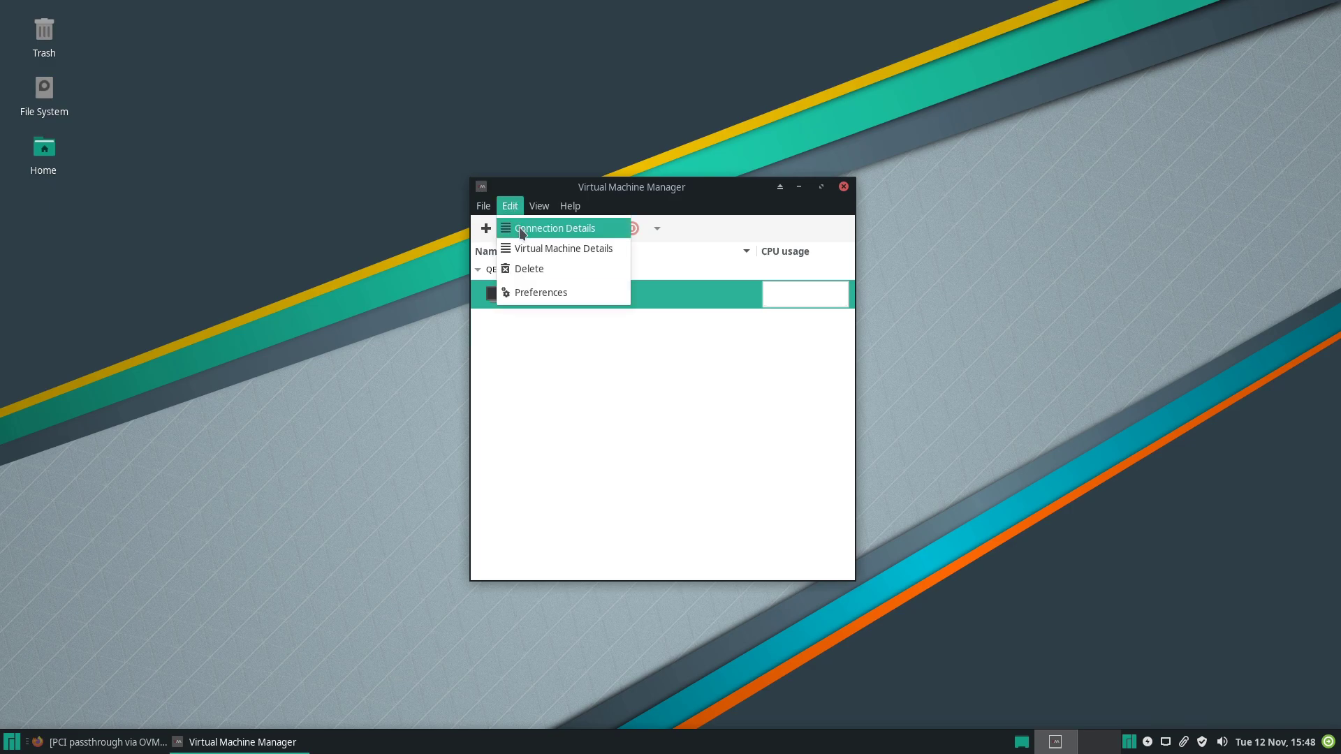
click(521, 231)
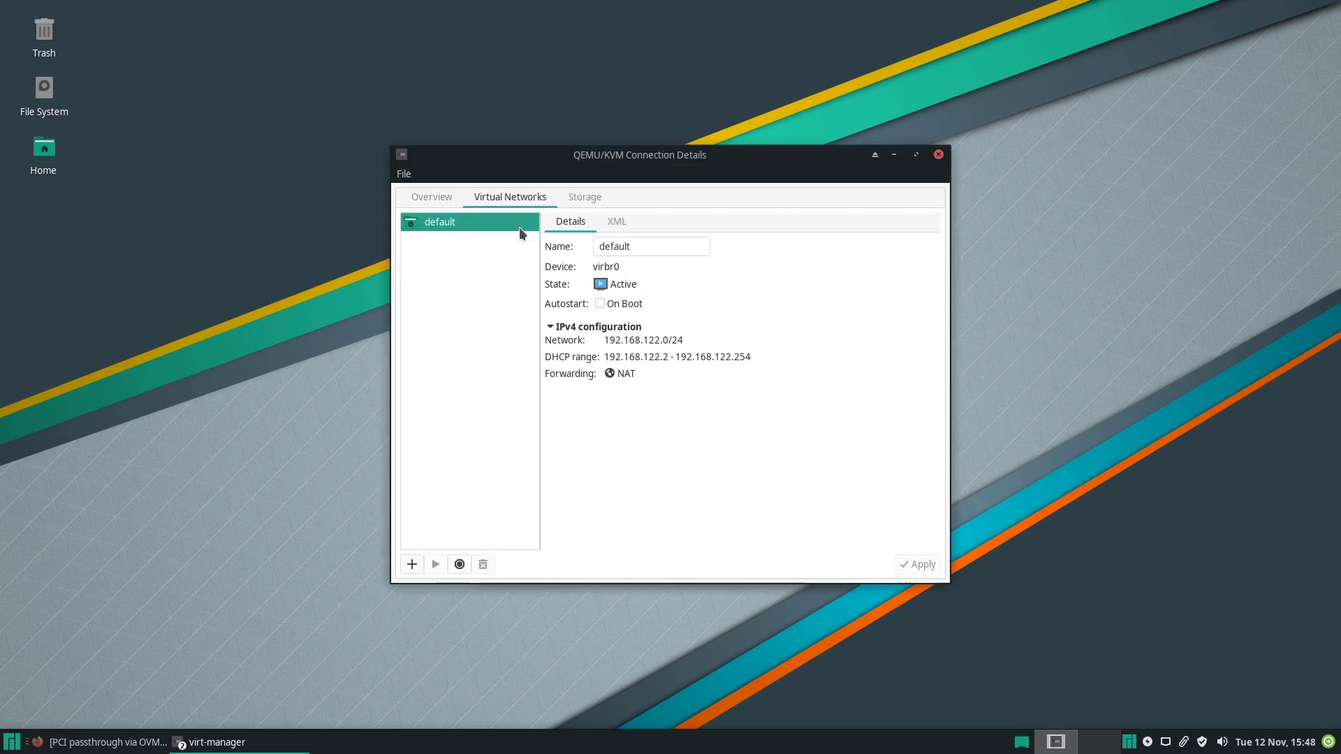
click(600, 304)
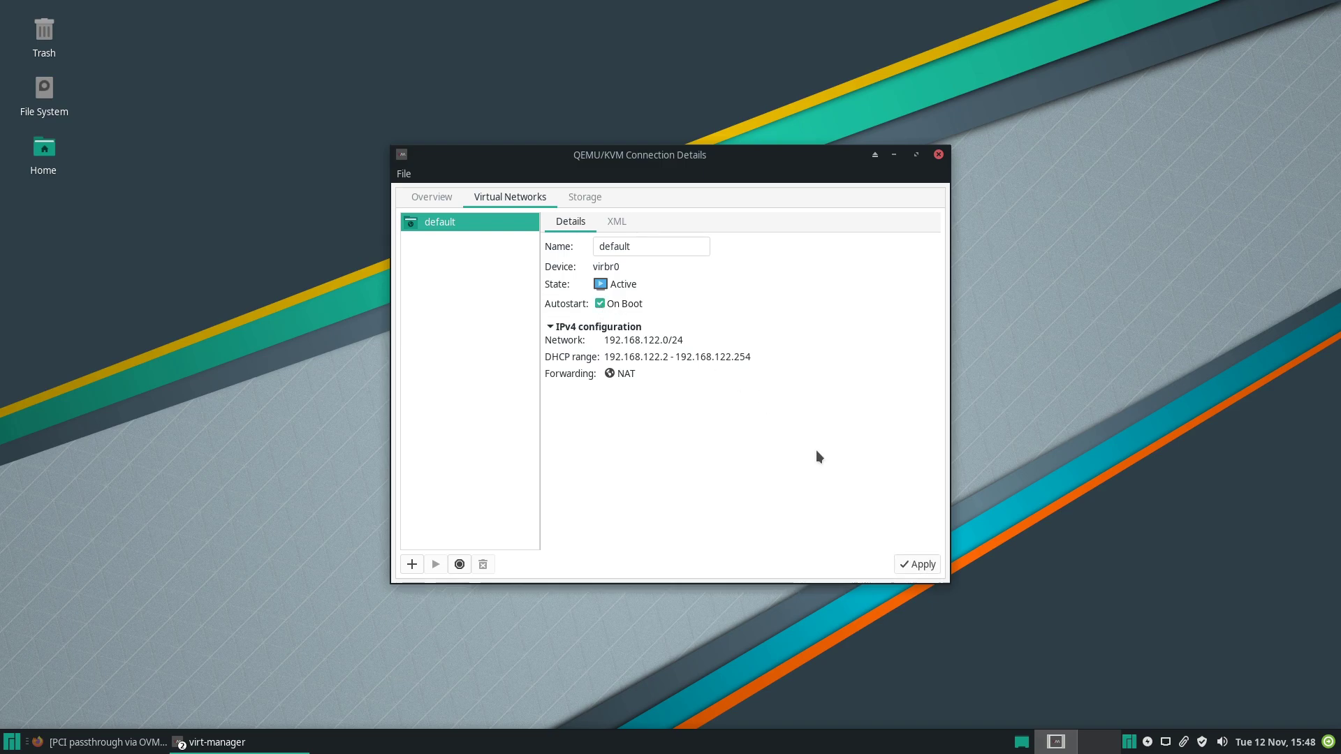
click(912, 566)
click(940, 155)
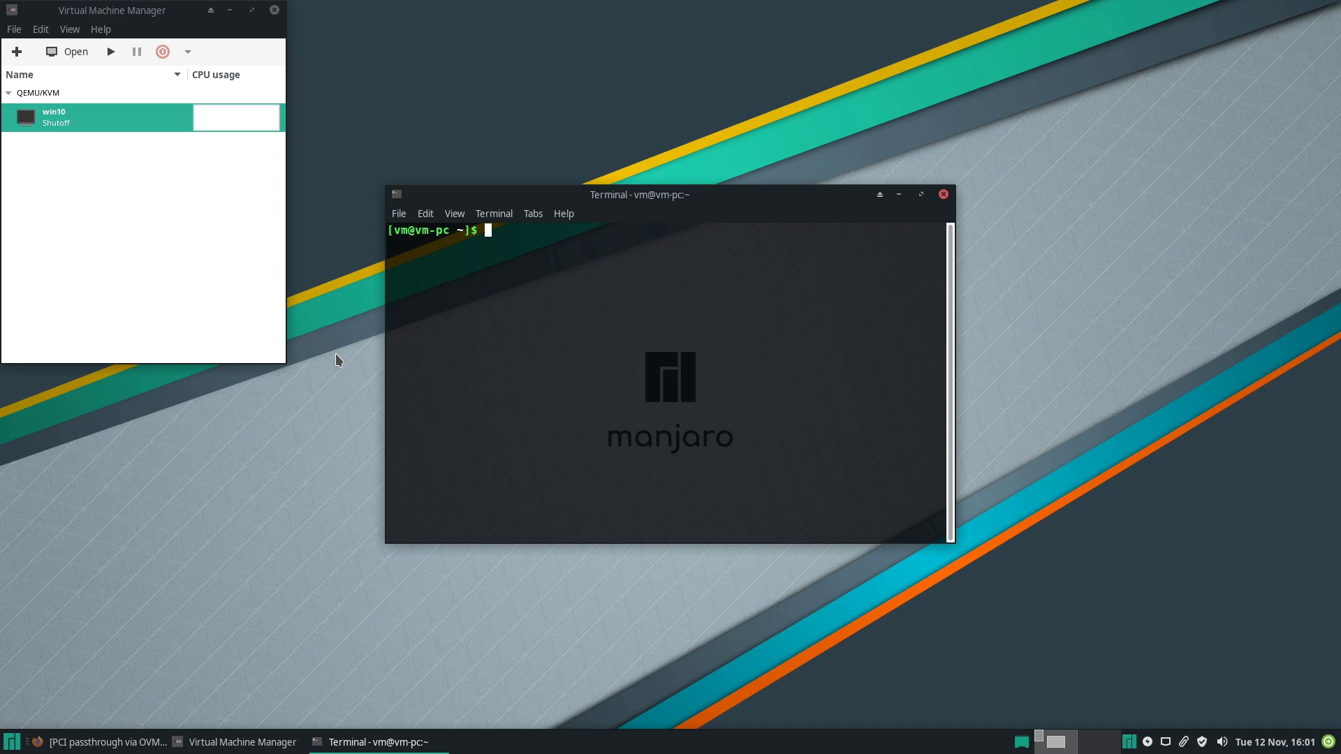
Switch to root, export EDITOR=nano, and enter 'virsh edit win10'
text(su)
key(Return)
key(Return)
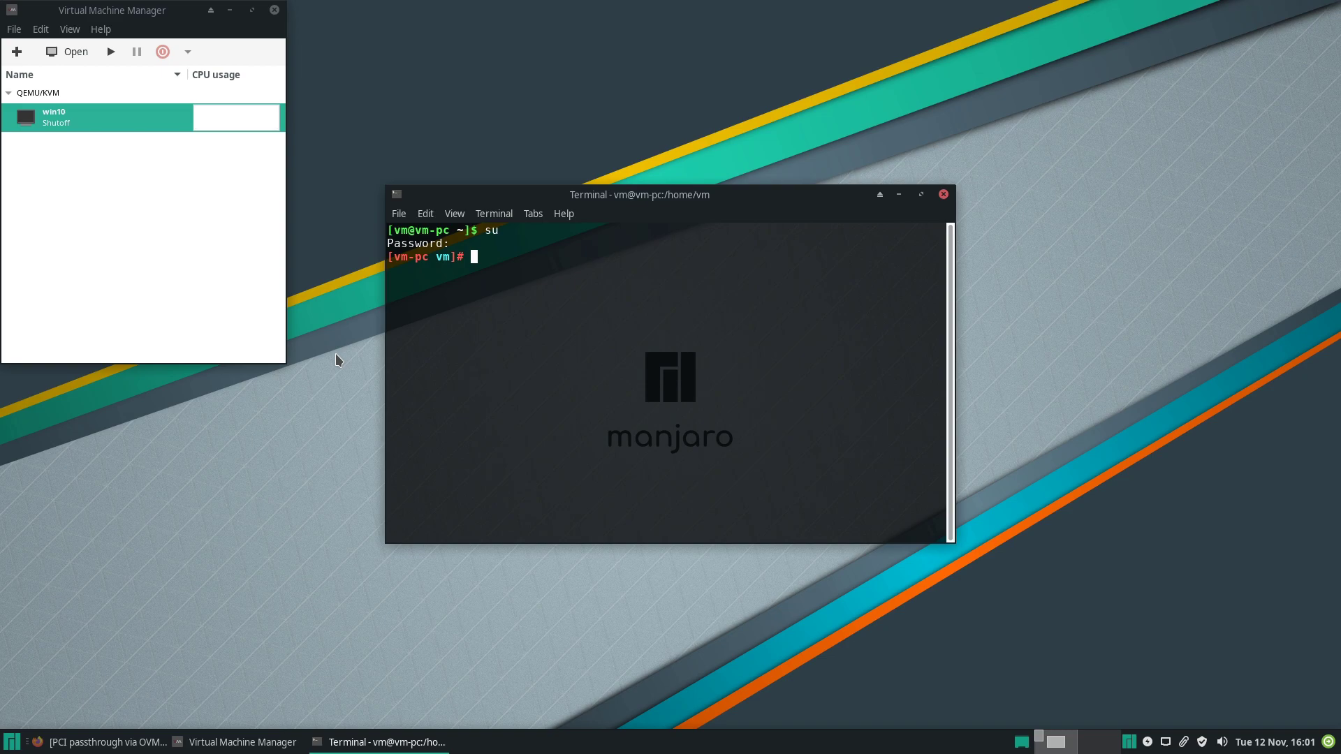
text(export EDITOR=nano)
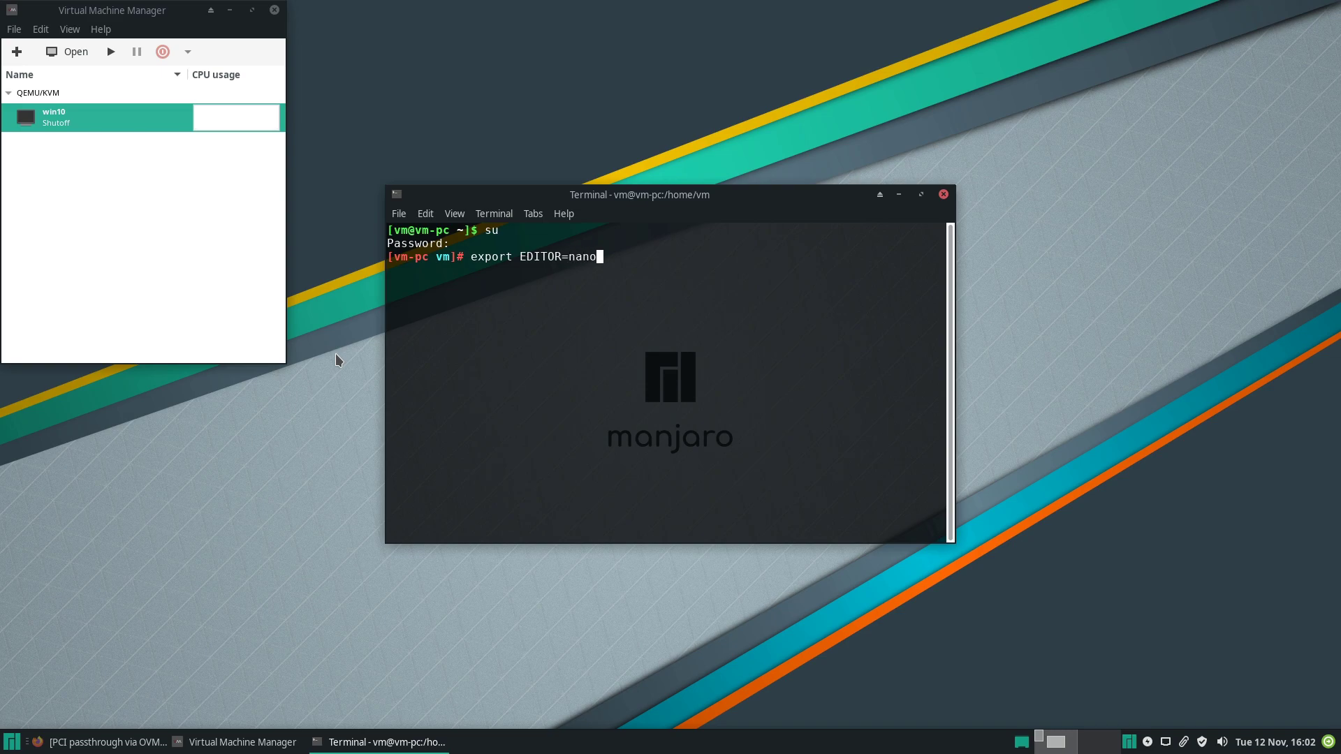
key(Return)
text(virsh edit win10)
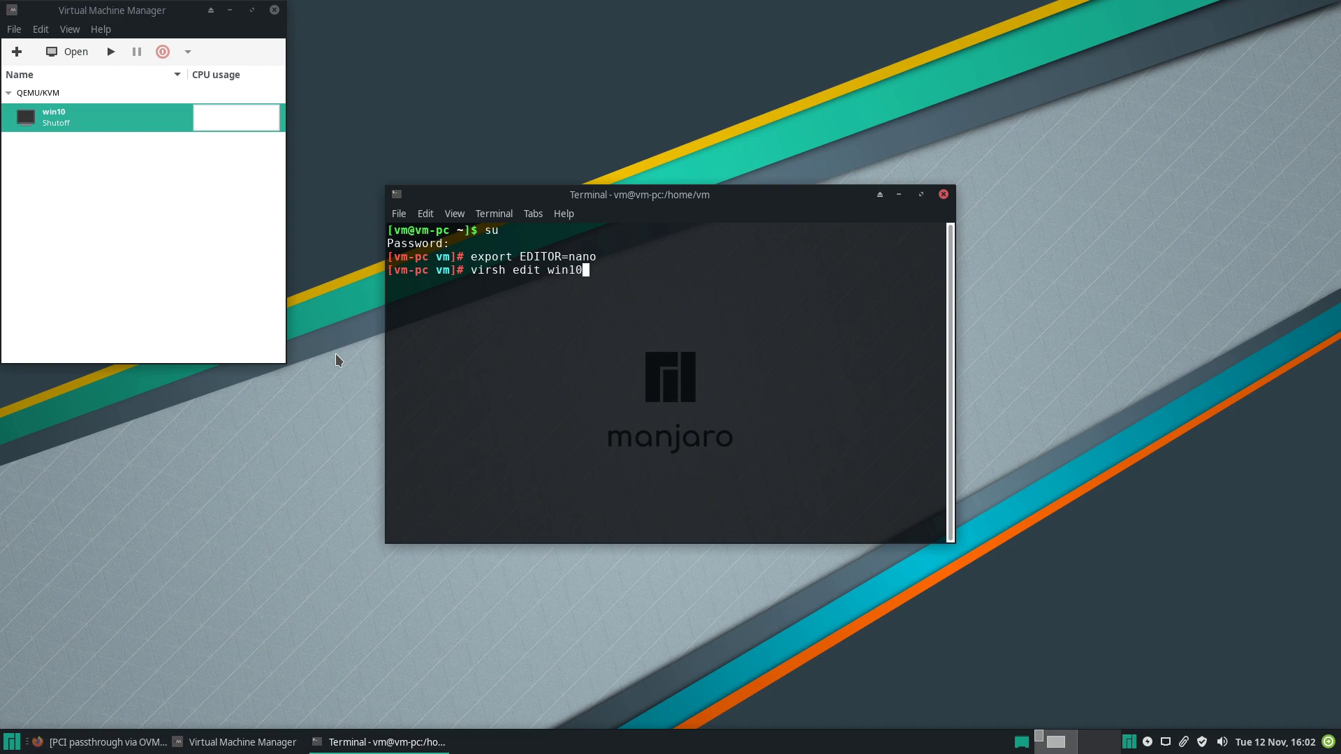
Open the win10 XML in nano and insert an indented blank line after spinlocks, before </hyperv>
key(Return)
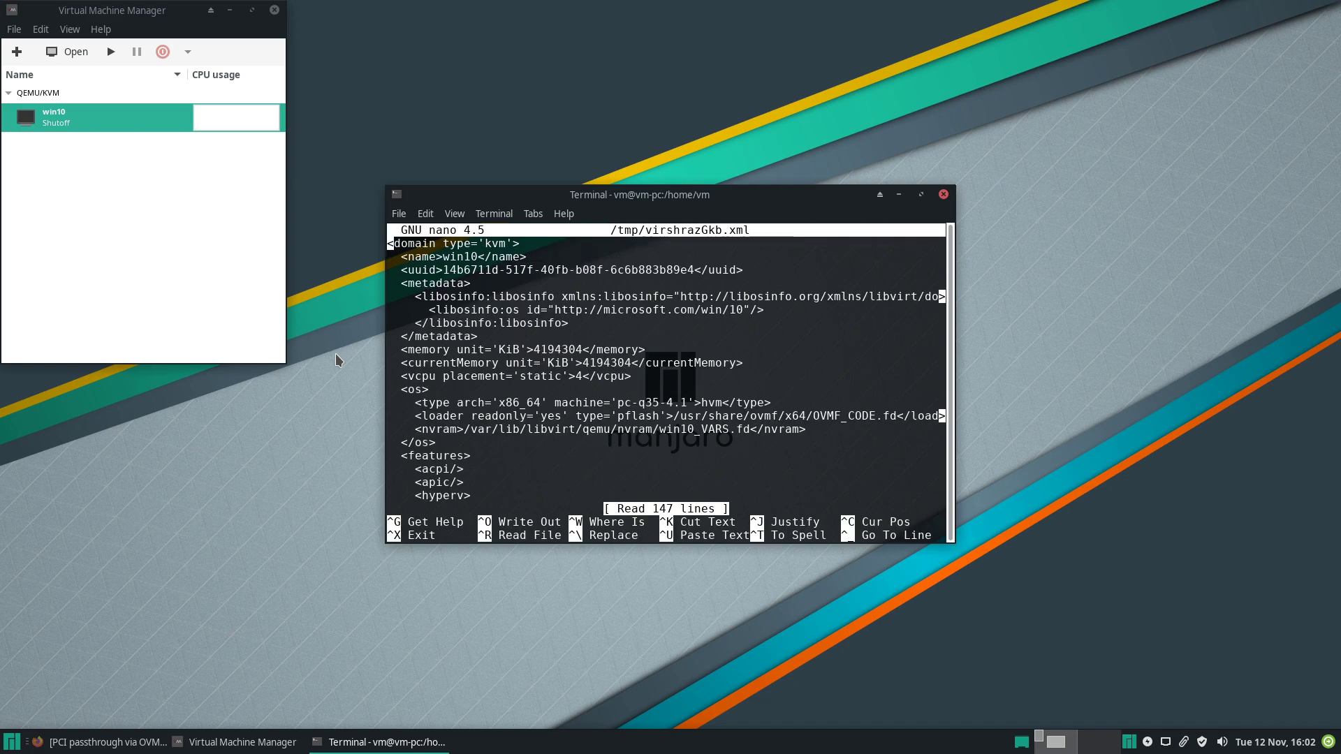
key(Down)
key(Down)
key(Down)
key(Down)
key(Down)
key(Down)
key(Down)
key(Down)
key(Down)
key(Down)
key(Down)
key(Down)
key(Down)
key(Down)
key(Down)
key(Down)
key(Down)
key(Down)
key(Down)
key(Down)
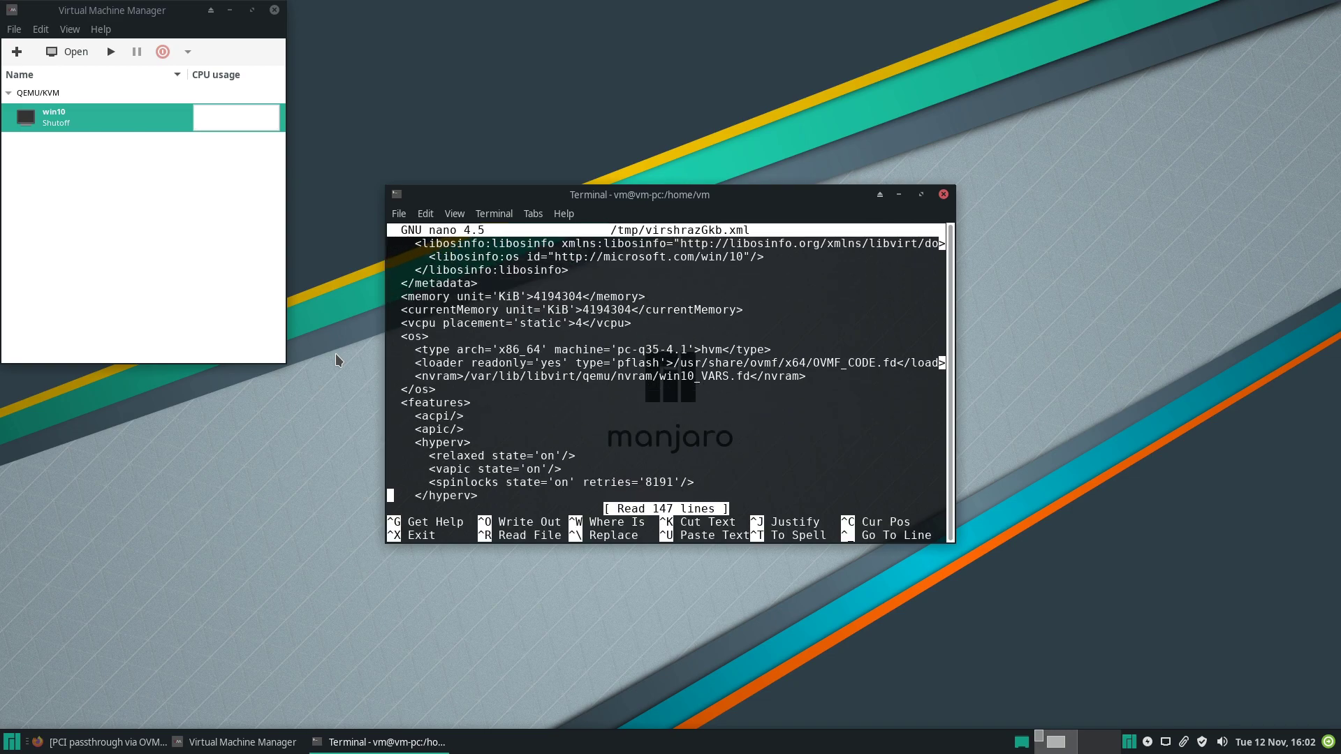
key(Up)
key(Up)
key(Up)
key(Up)
key(Up)
key(Up)
key(Up)
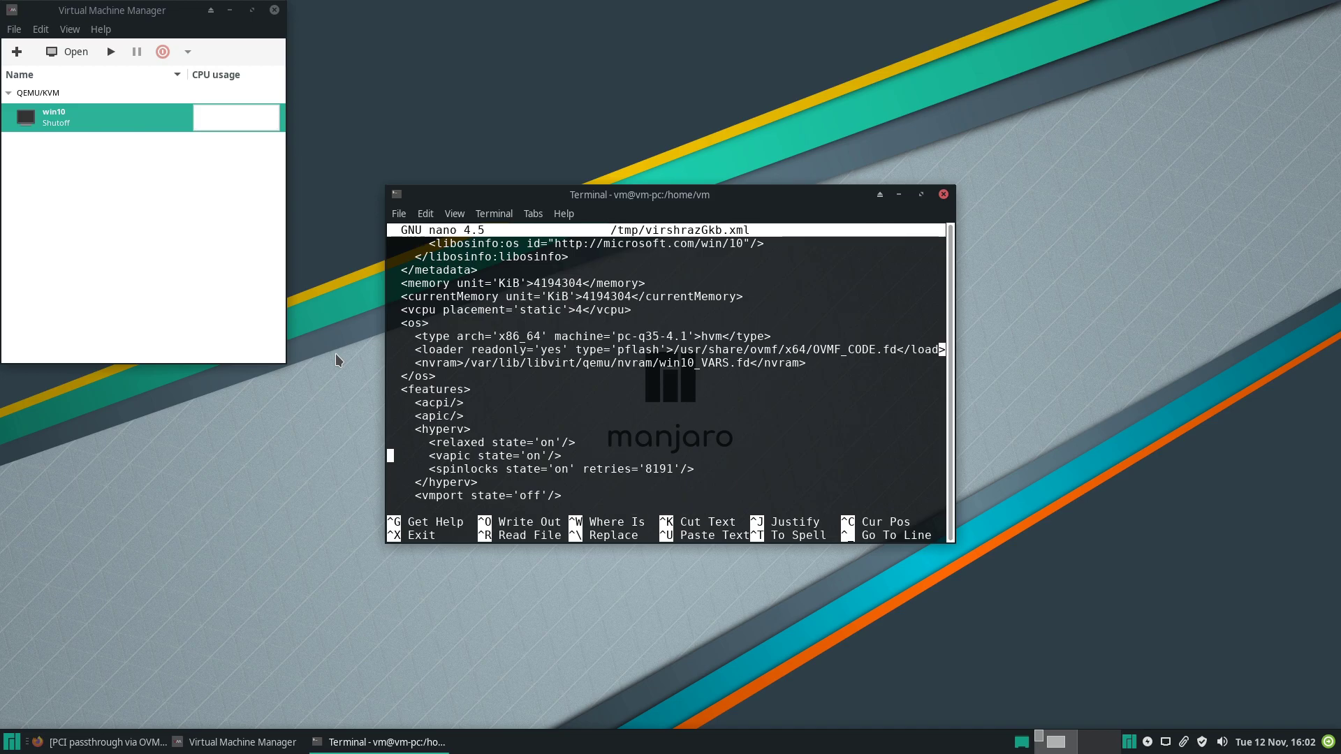
key(Down)
key(Down)
key(Down)
key(Down)
key(Down)
key(Down)
key(Down)
key(Down)
key(Down)
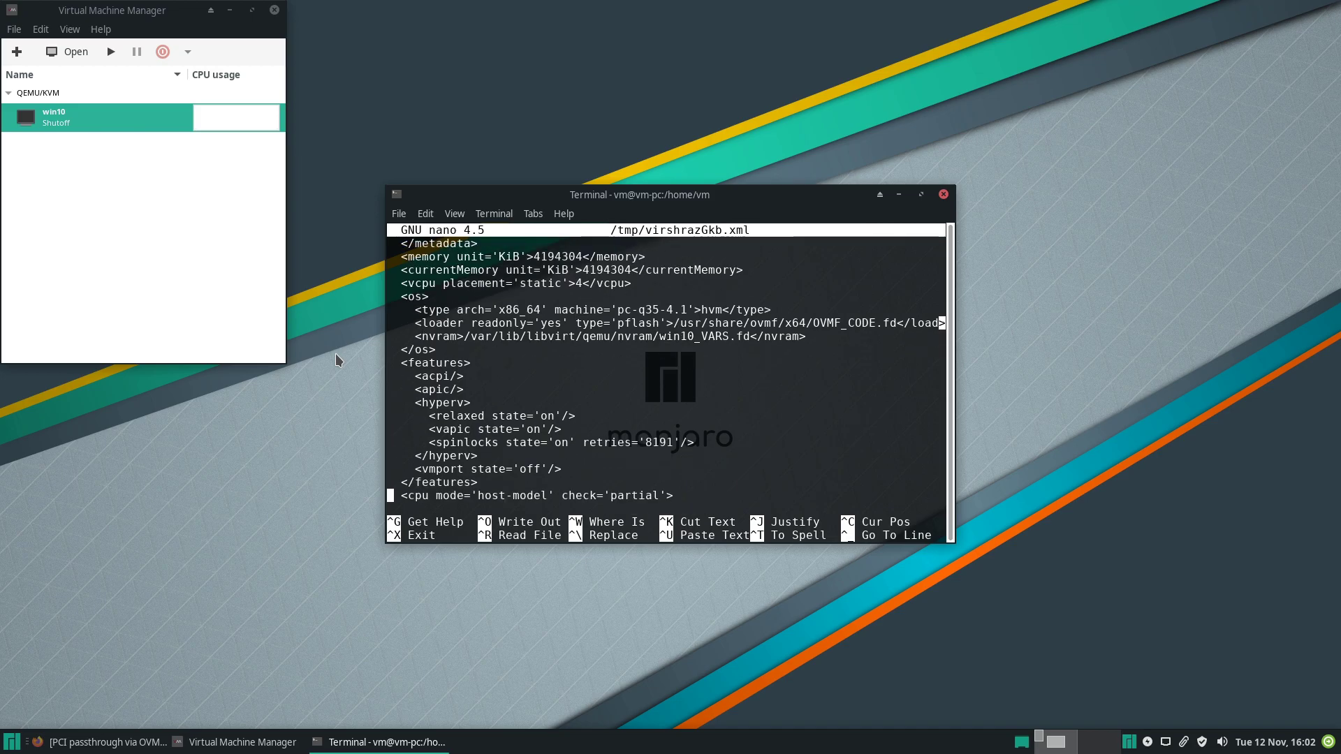
key(Down)
key(Up)
key(Up)
key(Up)
key(Up)
key(Return)
key(Up)
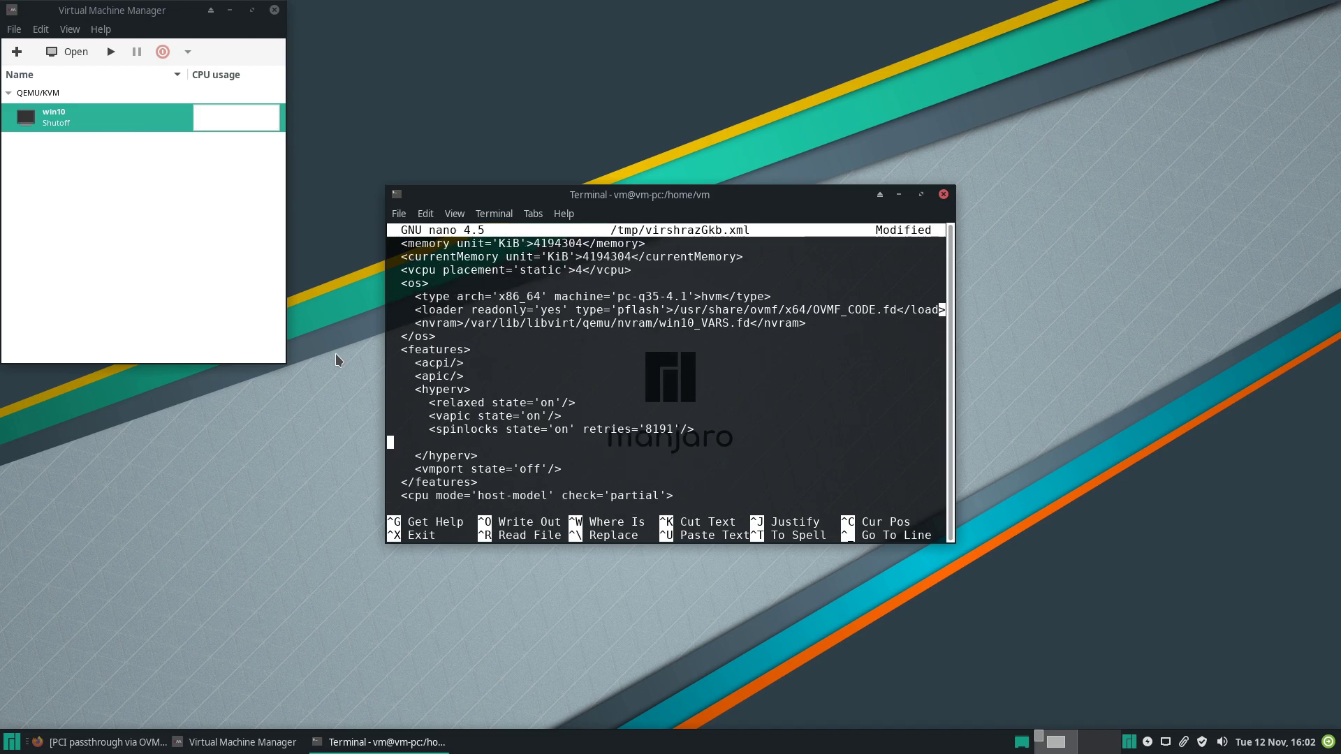
key(Tab)
key(BackSpace)
click(97, 742)
right_click(667, 338)
click(699, 349)
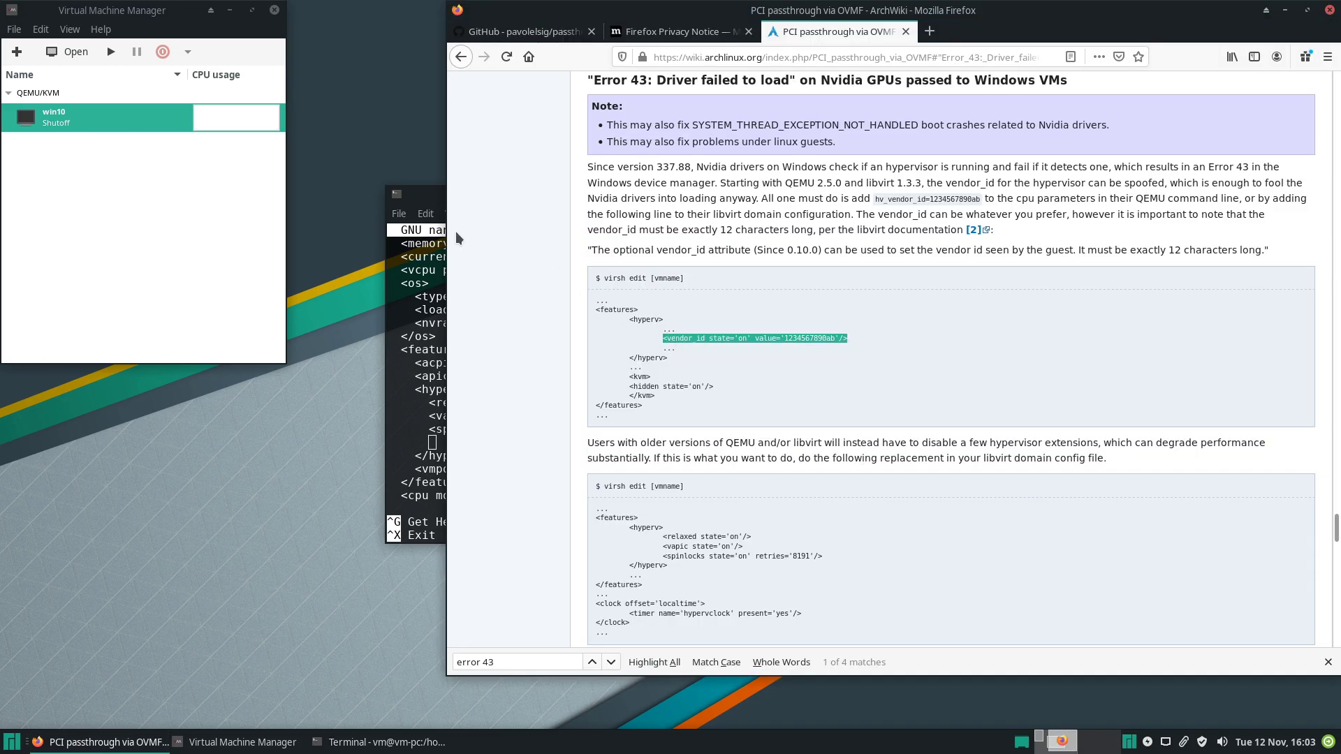
click(423, 203)
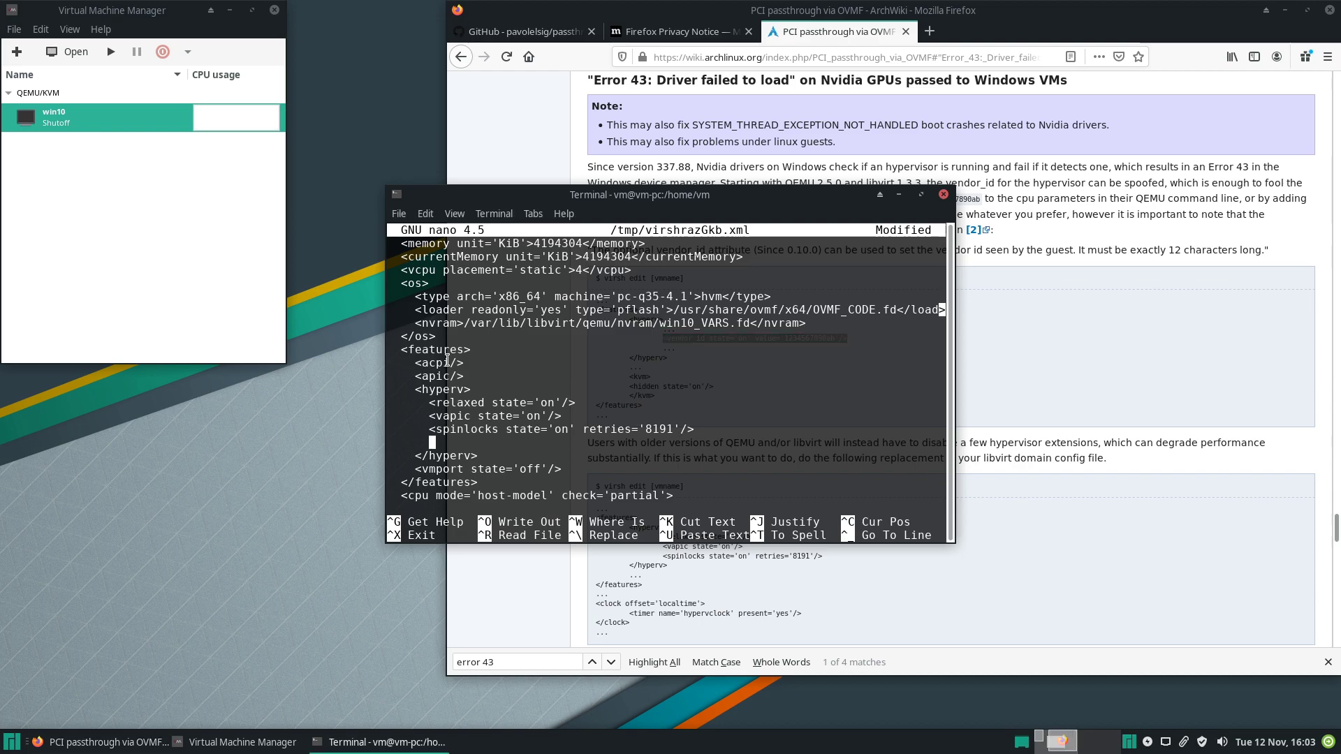
right_click(459, 445)
click(489, 539)
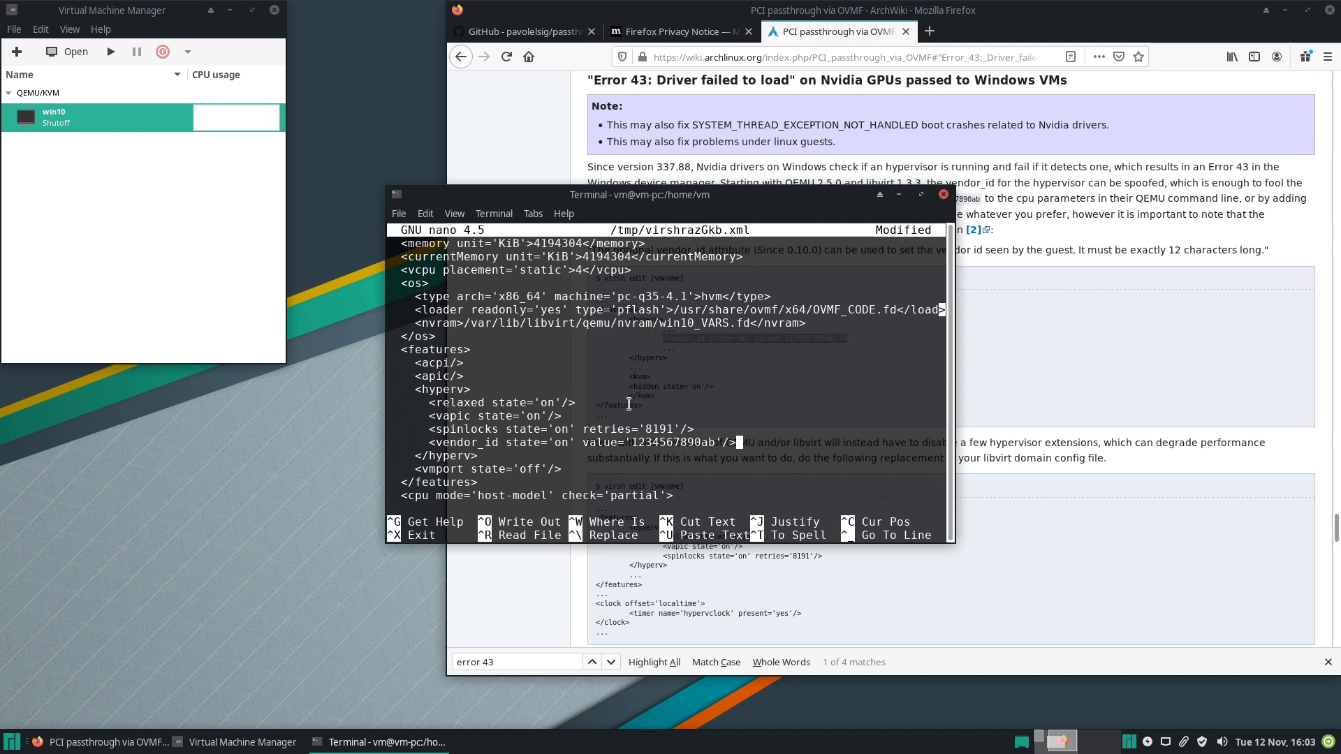
Paste the <kvm><hidden state='on'/></kvm> block after </hyperv> and indent it
click(1026, 339)
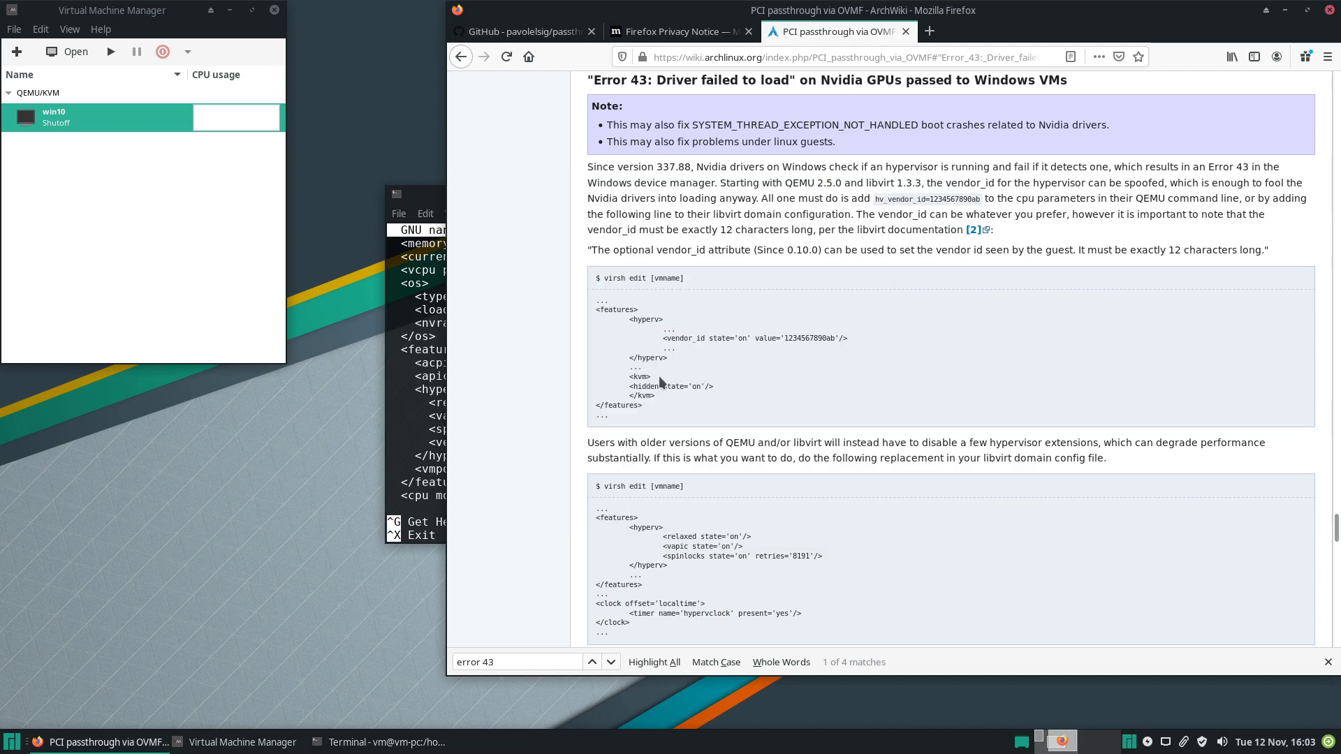
mouse_move(628, 376)
mouse_down()
mouse_move(669, 389)
mouse_move(669, 402)
mouse_move(648, 393)
mouse_up()
right_click(650, 396)
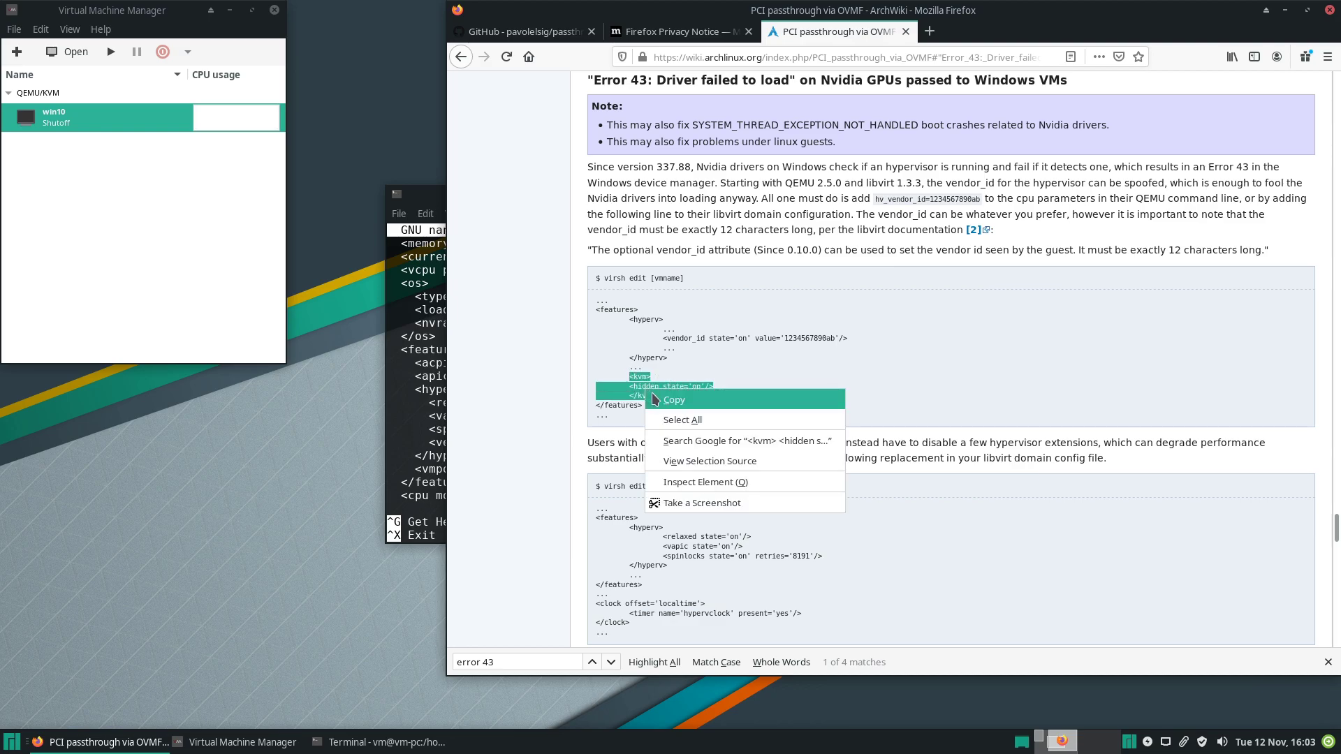
click(651, 398)
click(424, 400)
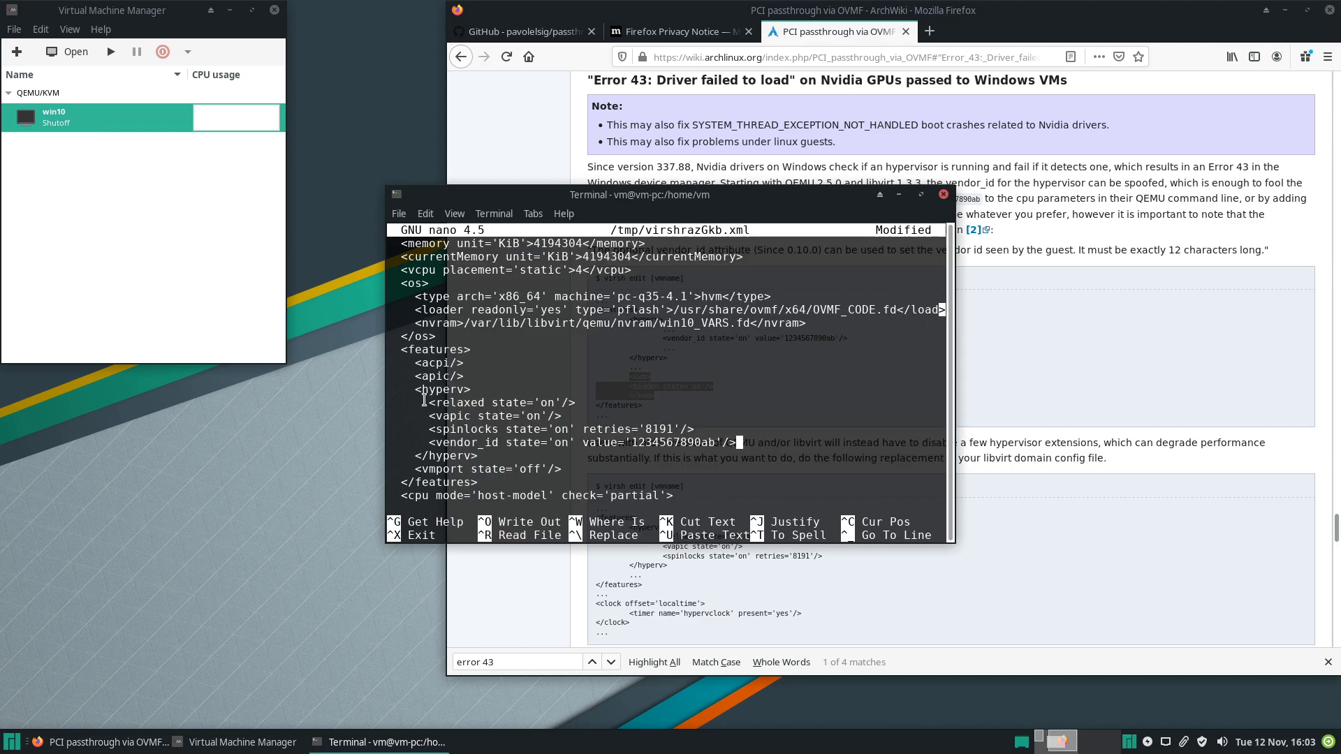
key(Down)
key(Return)
key(ctrl+shift+v)
key(Up)
key(Home)
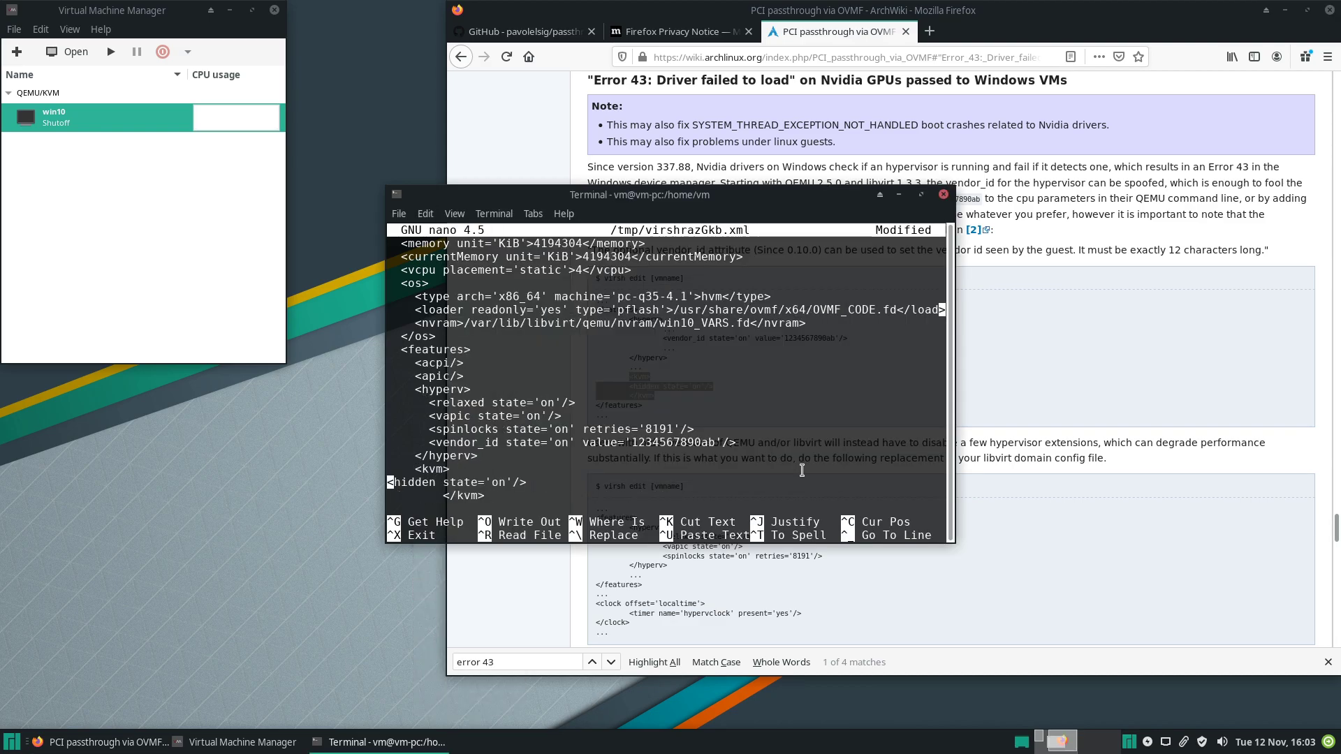
key(Down)
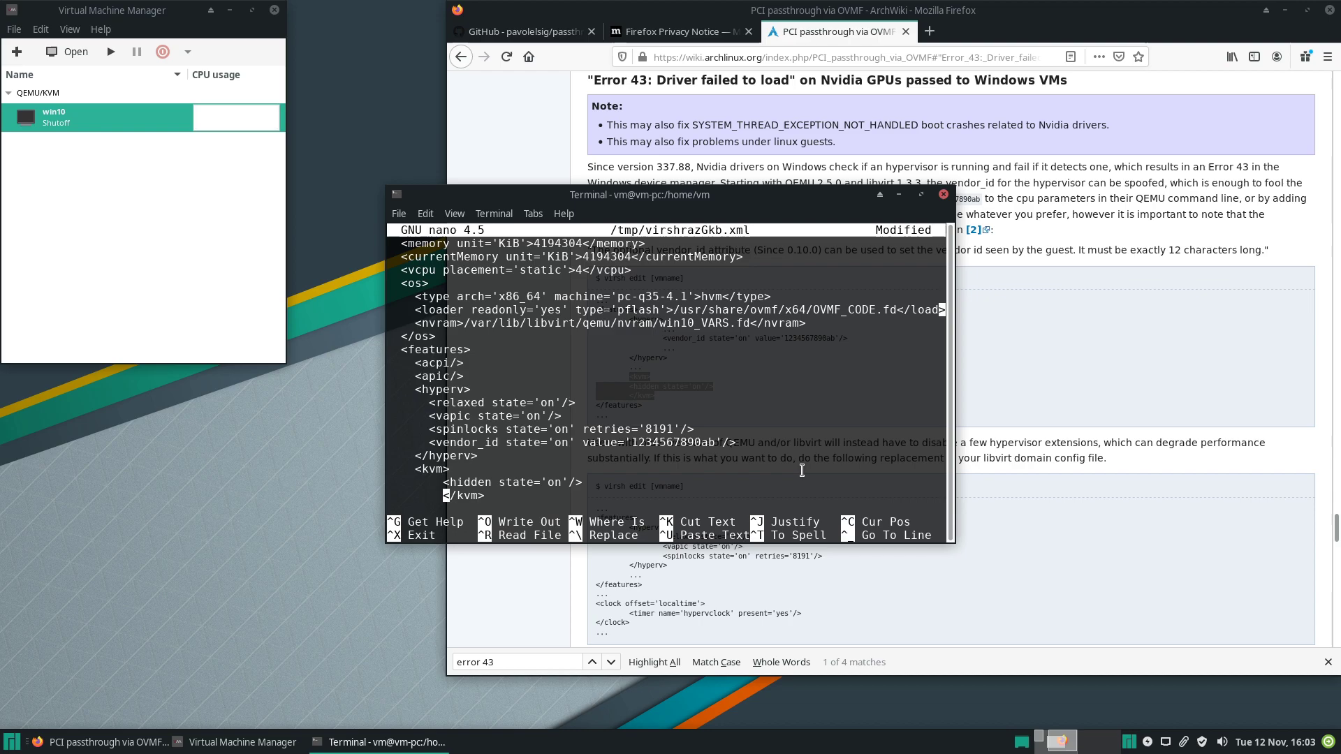
key(Down)
key(Down)
key(Down)
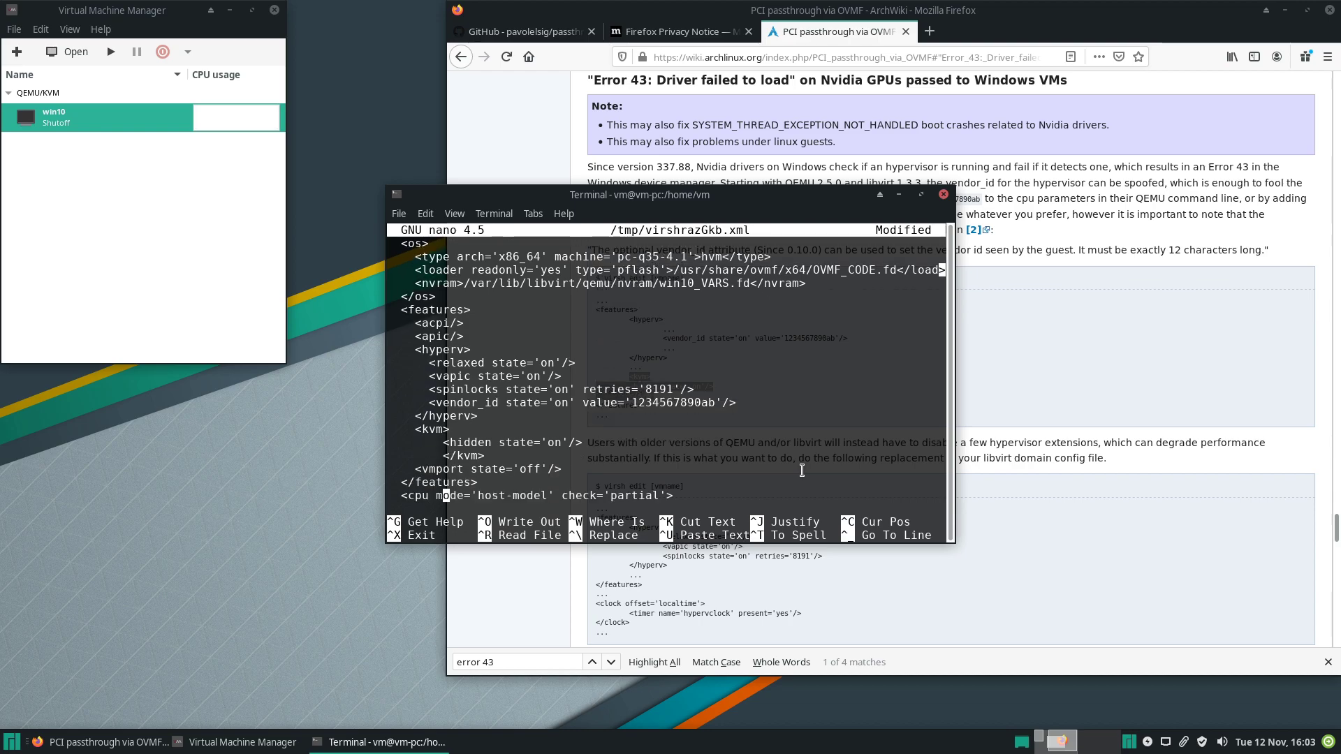
Save the edited win10 XML (151 lines), exit nano, and close the terminal
key(ctrl+o)
key(Return)
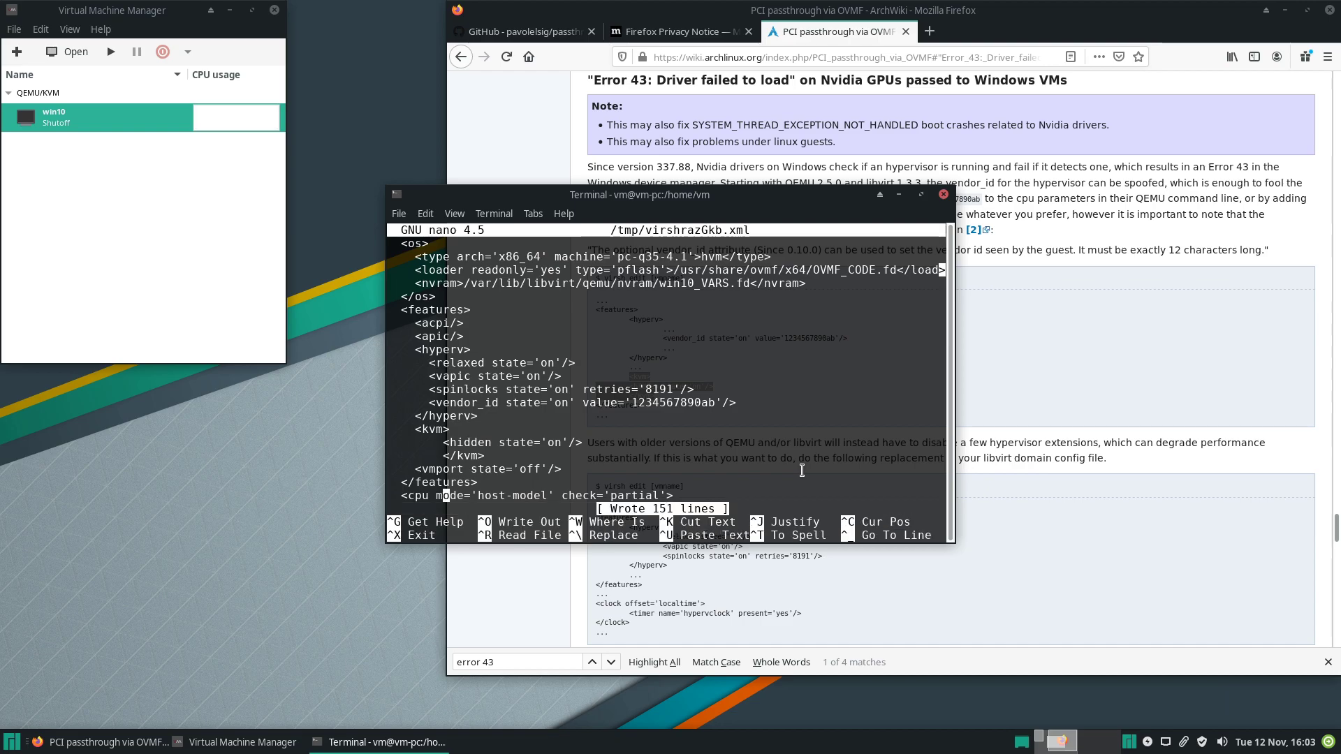
key(ctrl+x)
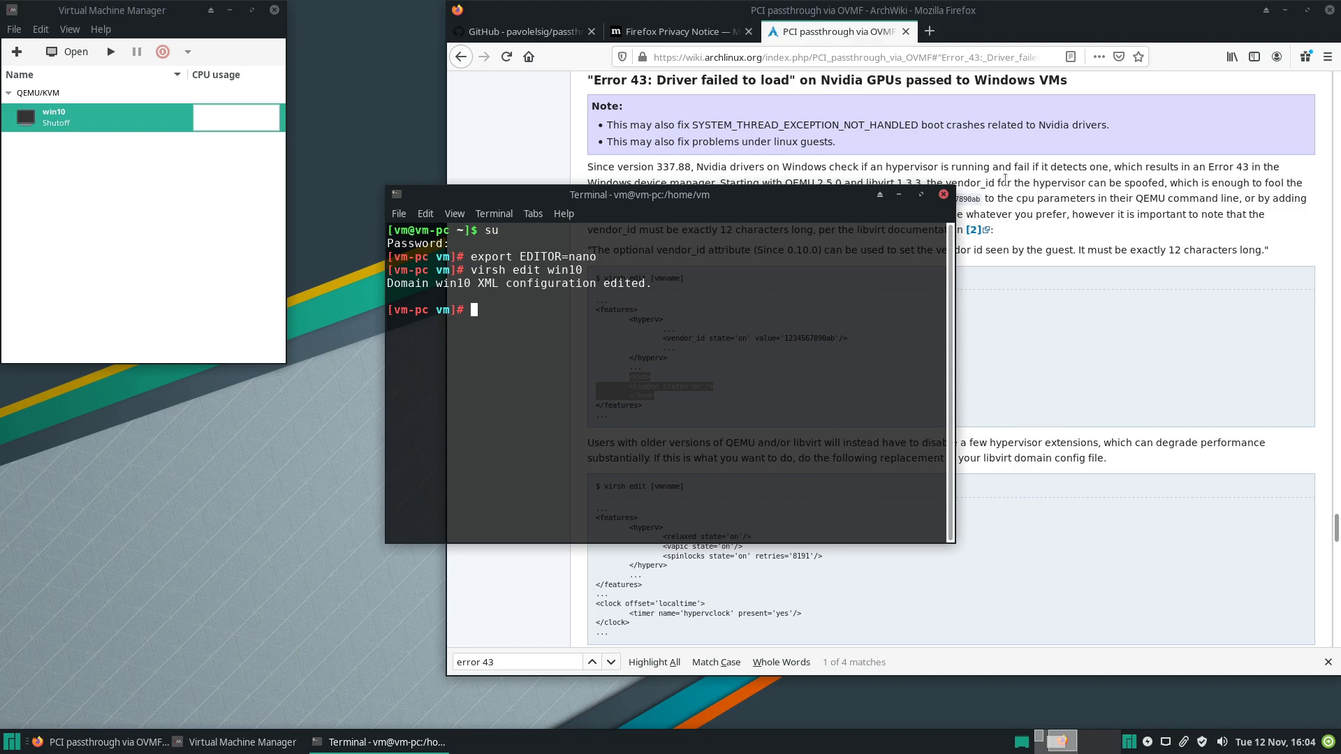
click(945, 196)
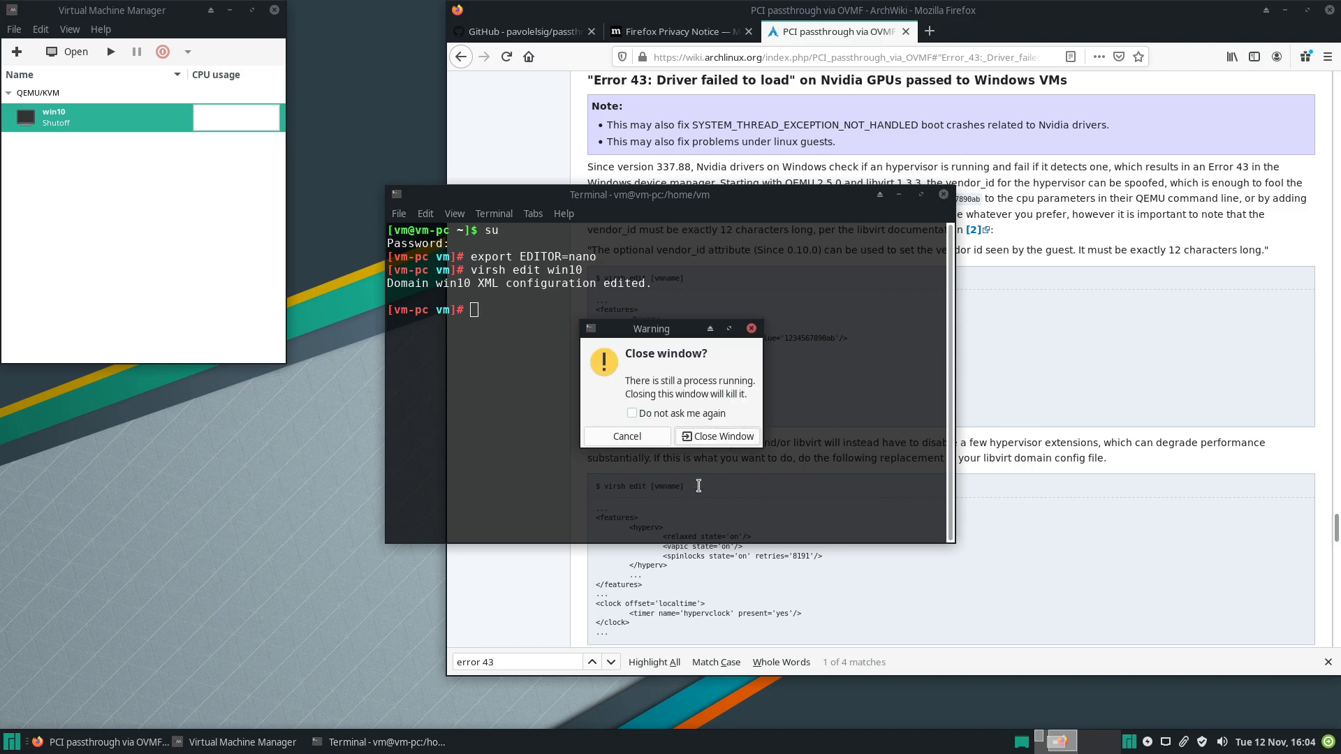
click(706, 438)
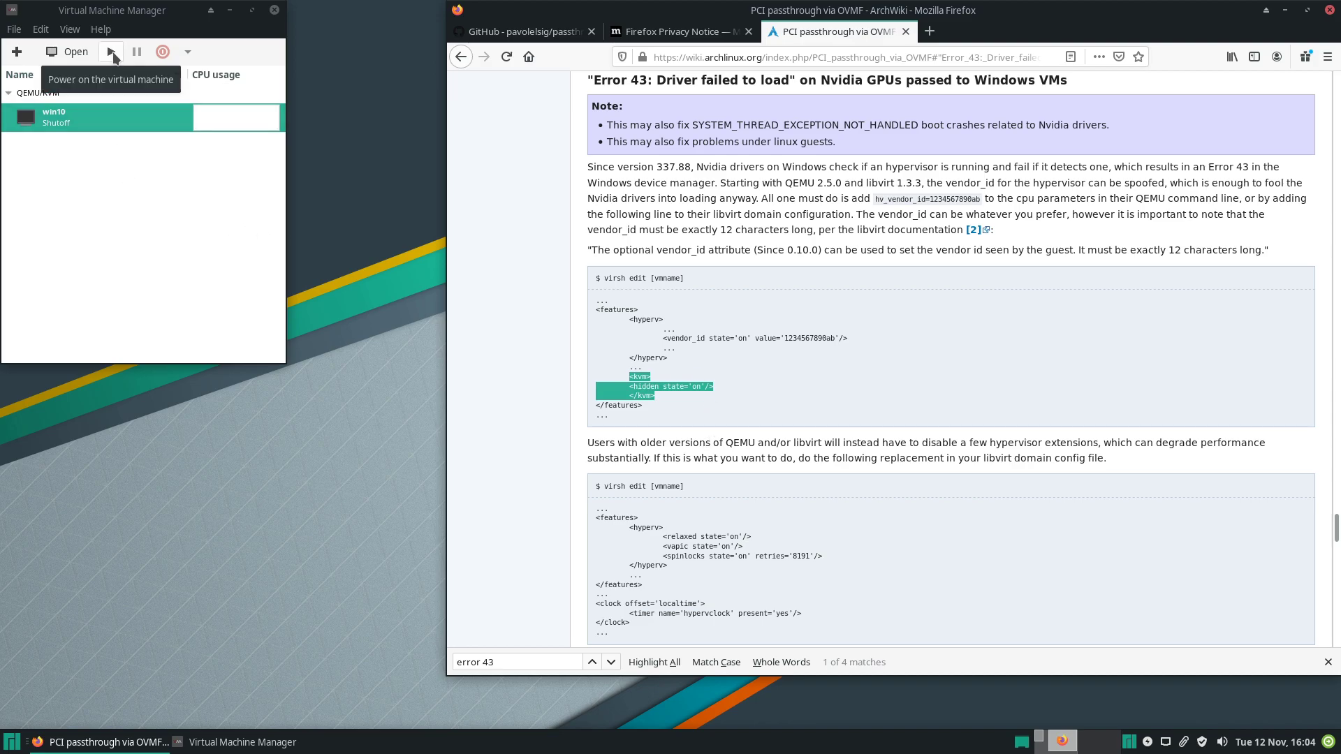
Boot win10, confirm the NVIDIA GeForce GTX 980 in Device Manager, then open Display settings
click(112, 52)
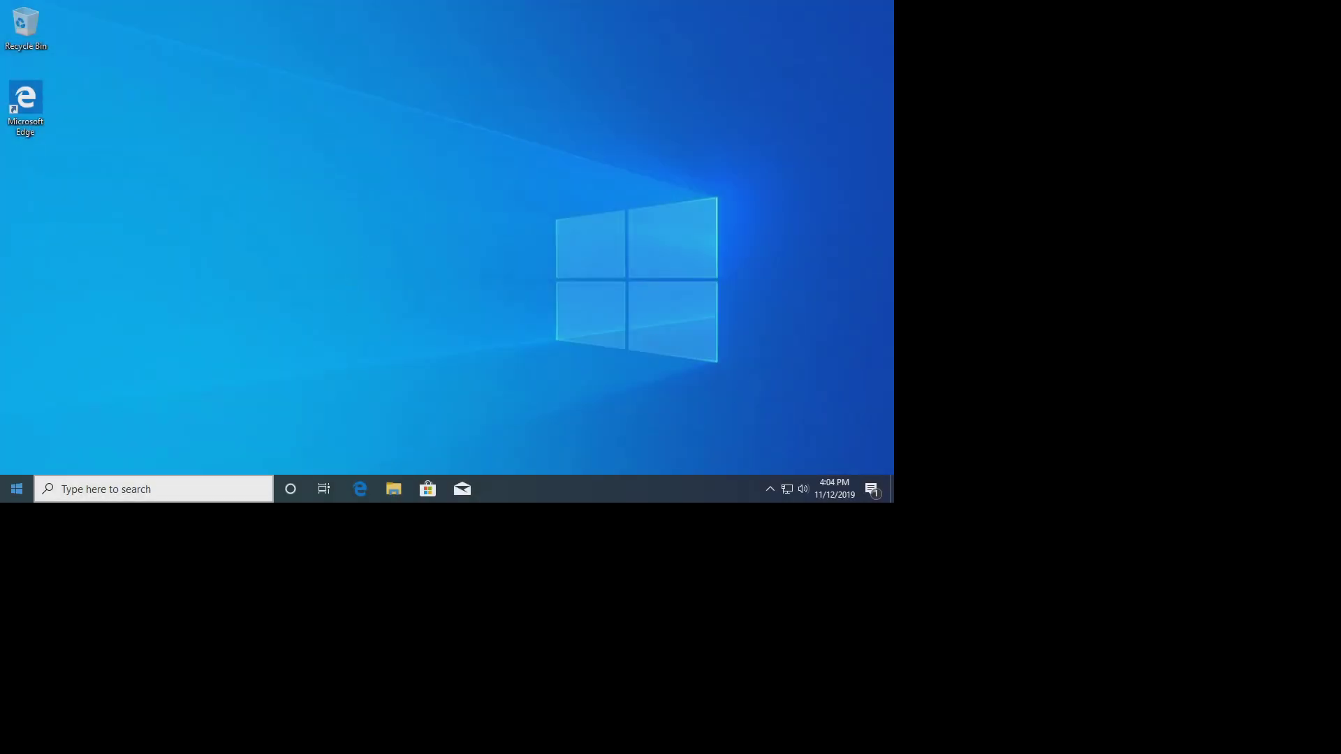
click(100, 491)
text(de)
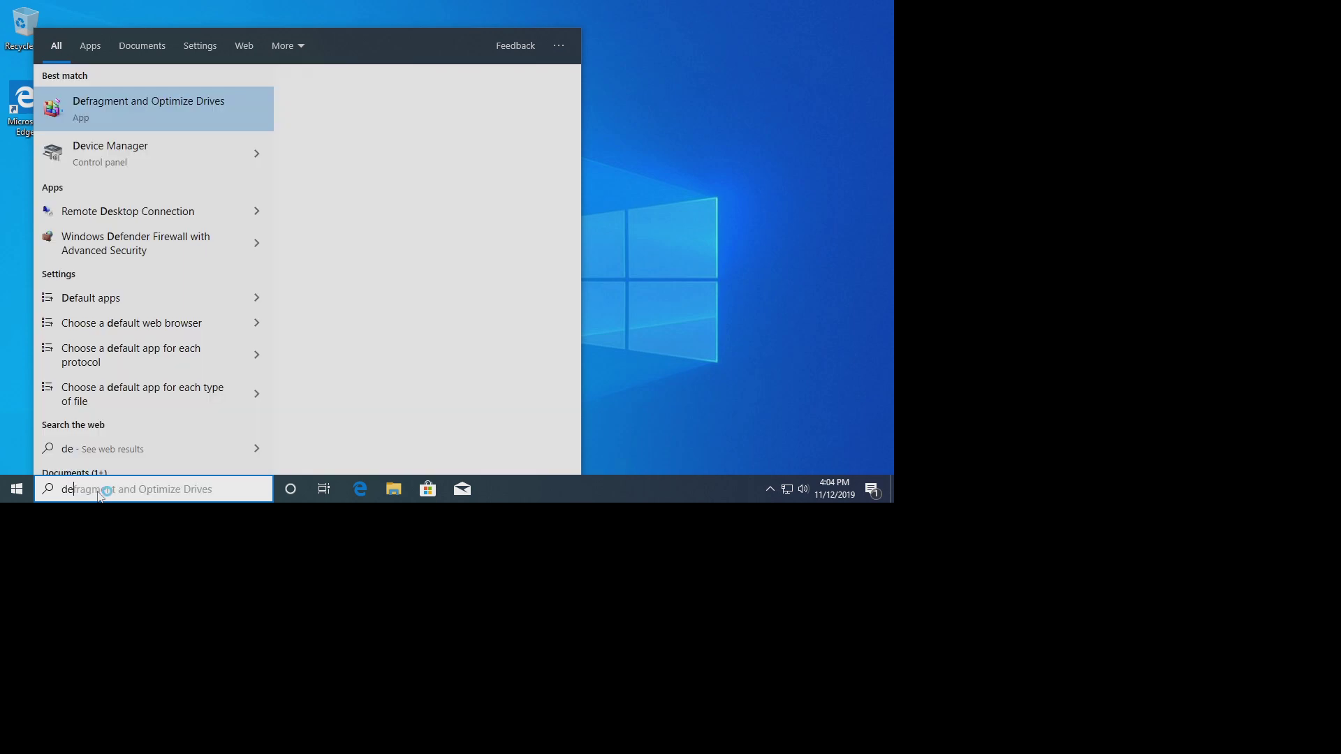
text(vice m)
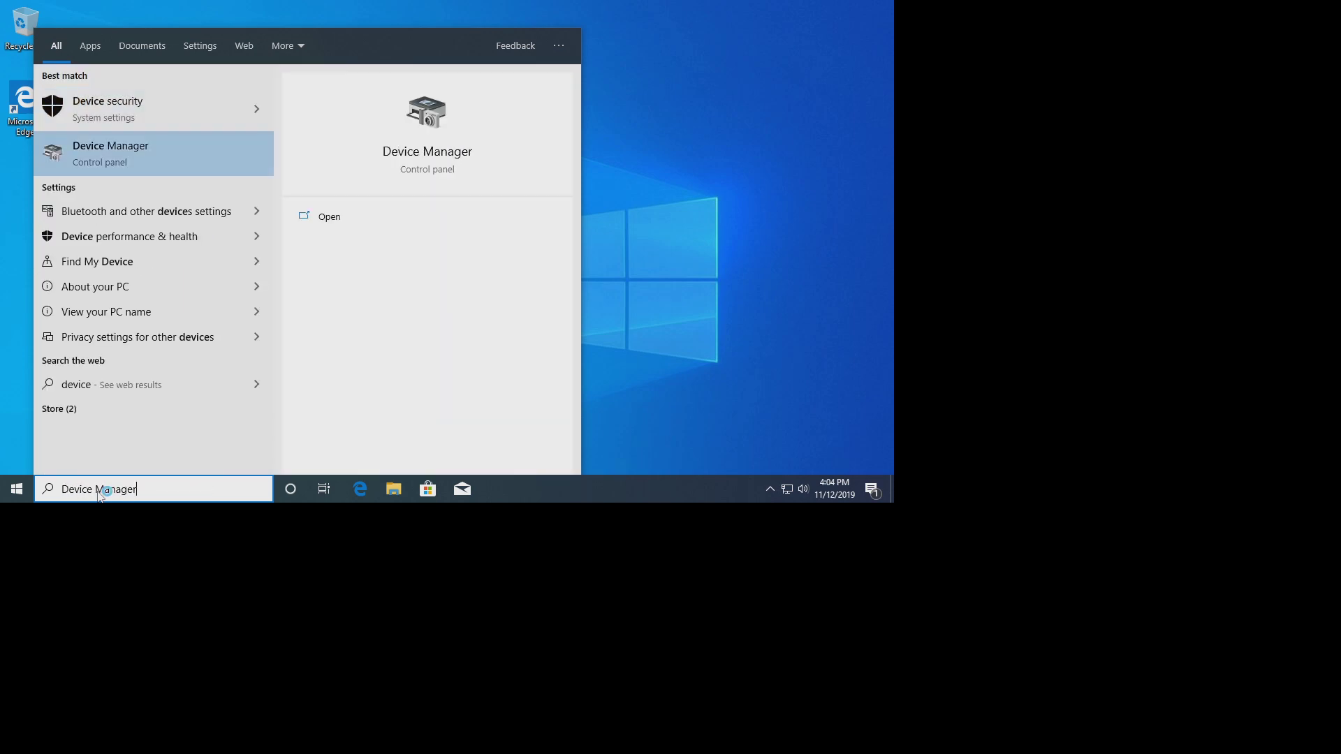
key(Return)
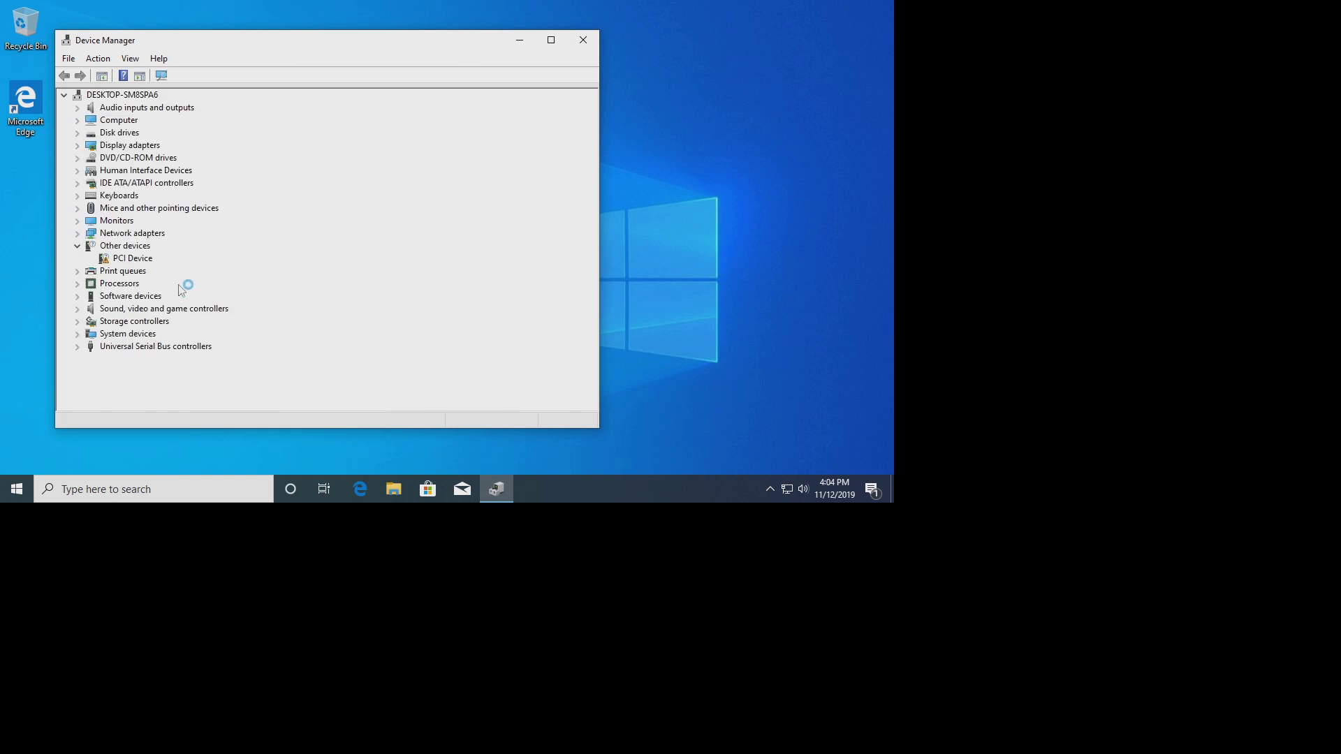
click(78, 146)
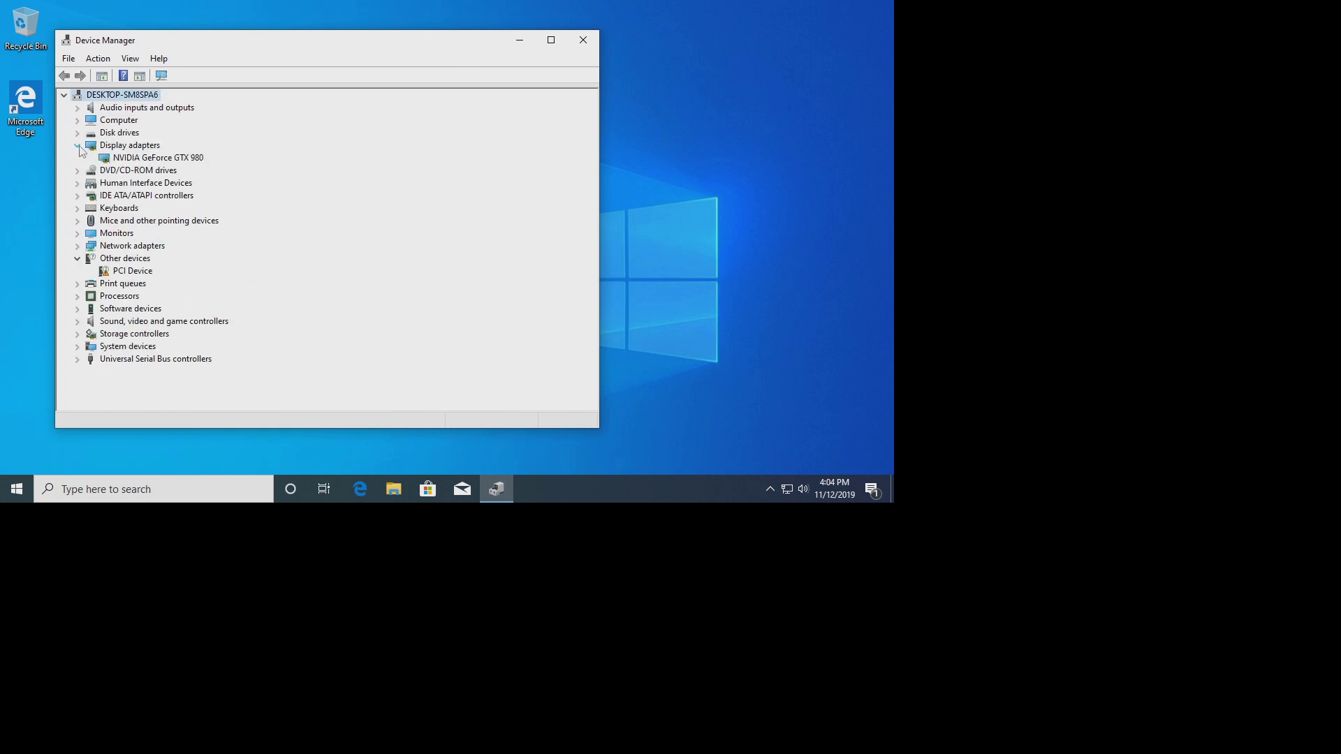
click(149, 159)
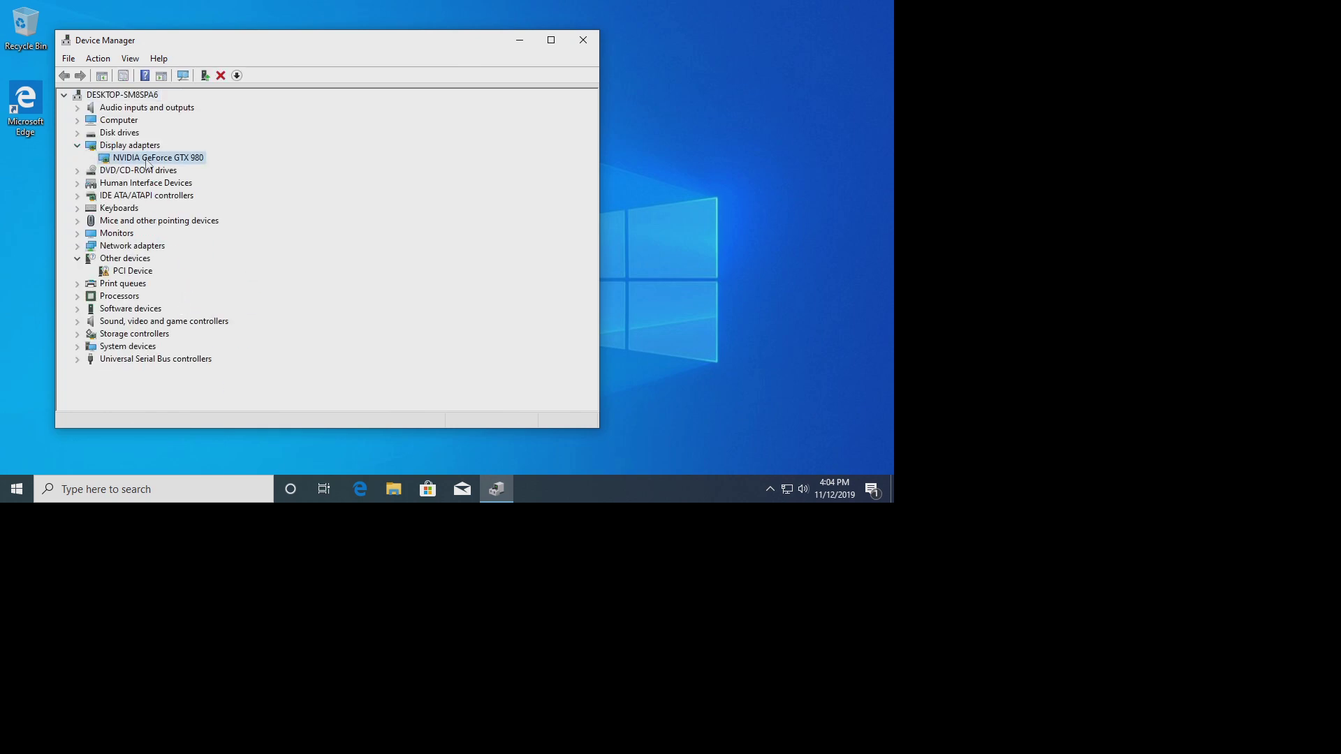
click(584, 40)
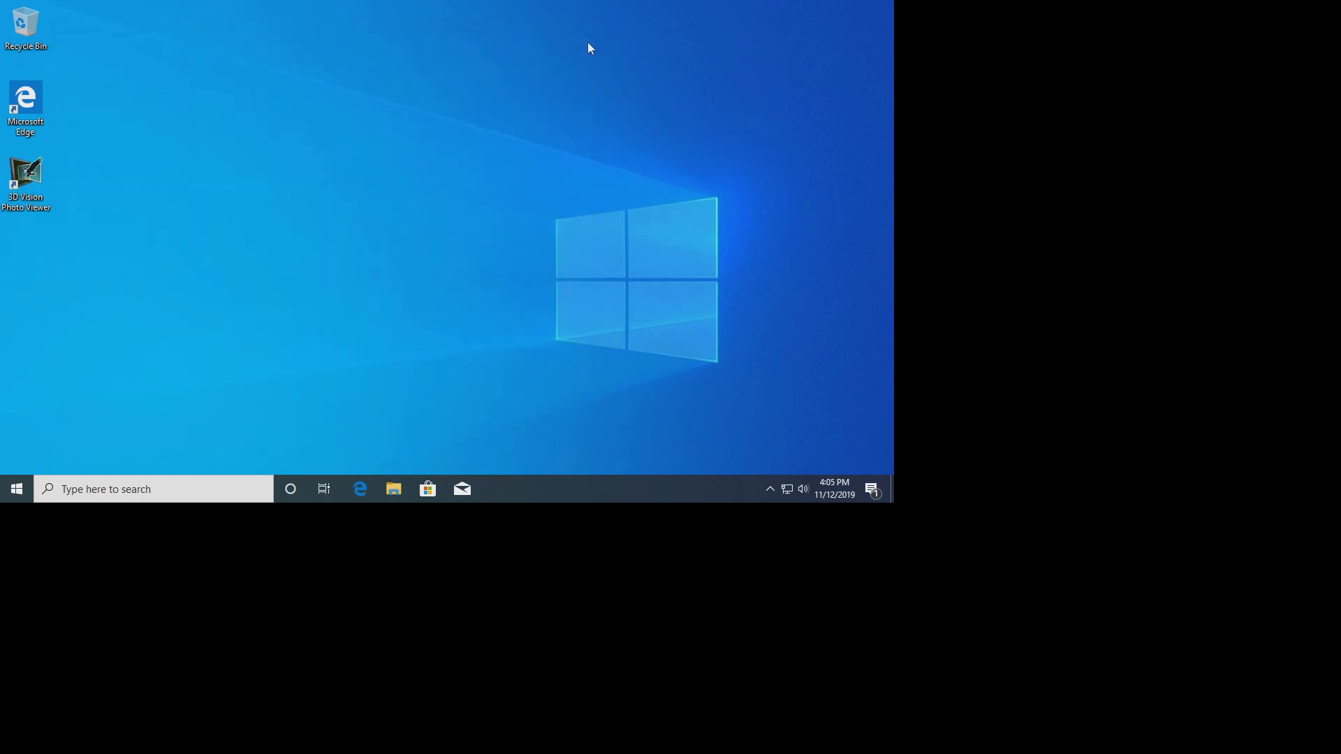
right_click(427, 160)
click(476, 297)
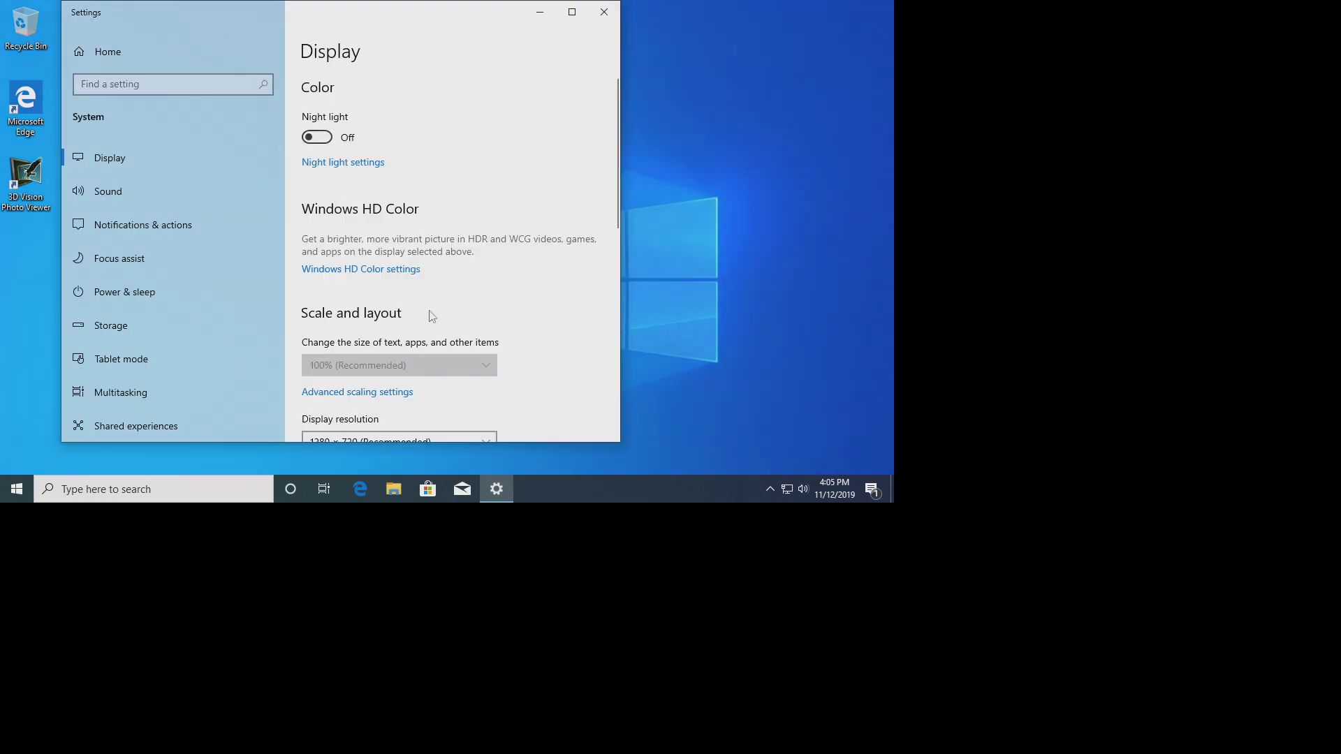